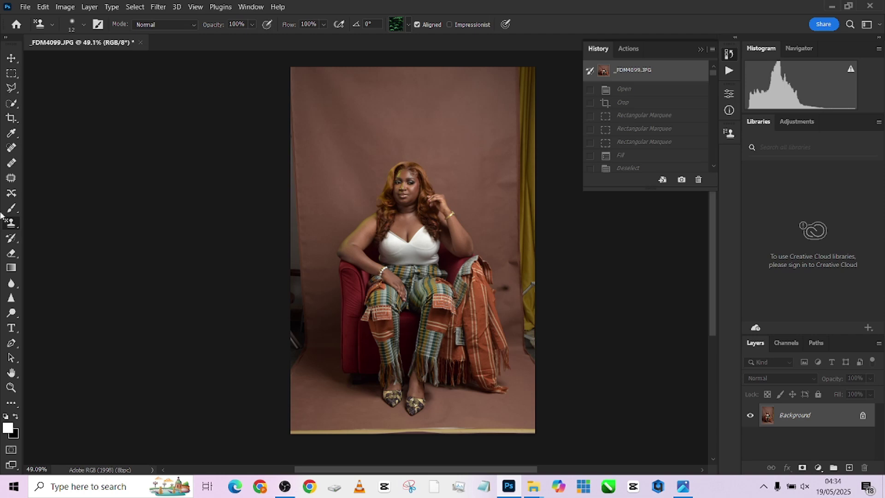
- Set a 4:5 crop frame that reaches past both sides of the photo and leaves out the strip below the backdrop floor
left_click(11, 117)
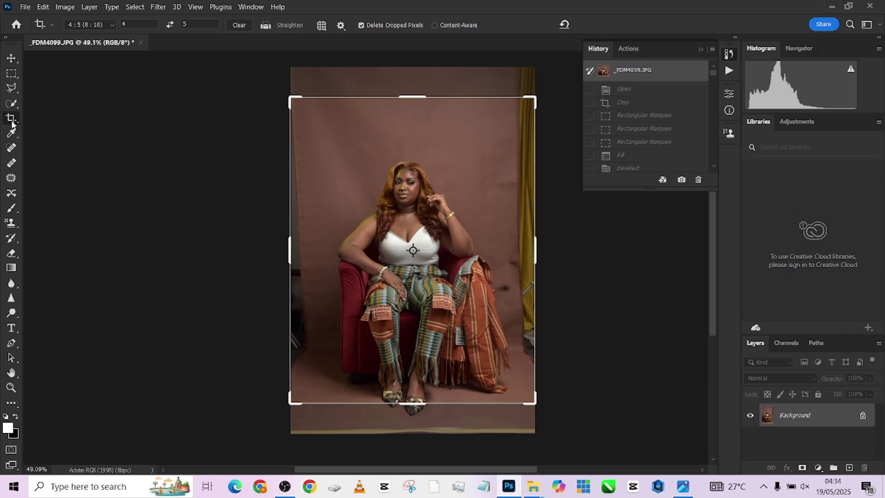
left_click(366, 250)
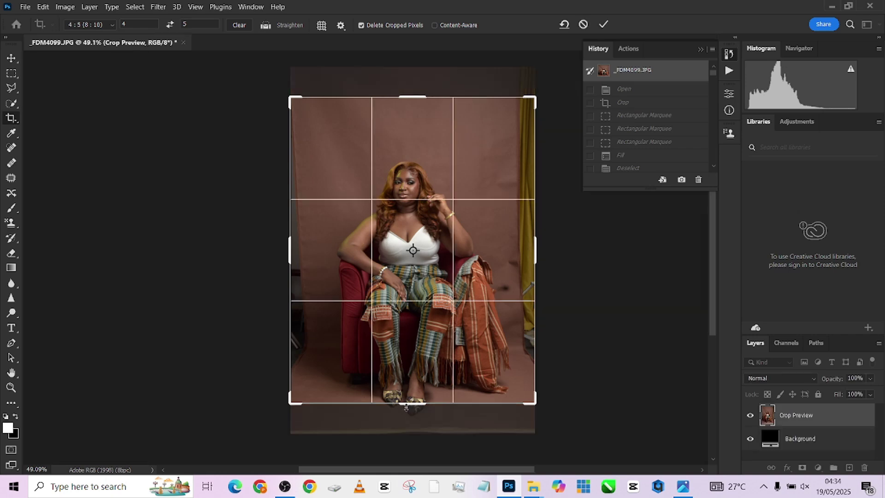
left_click_drag(406, 406, 412, 416)
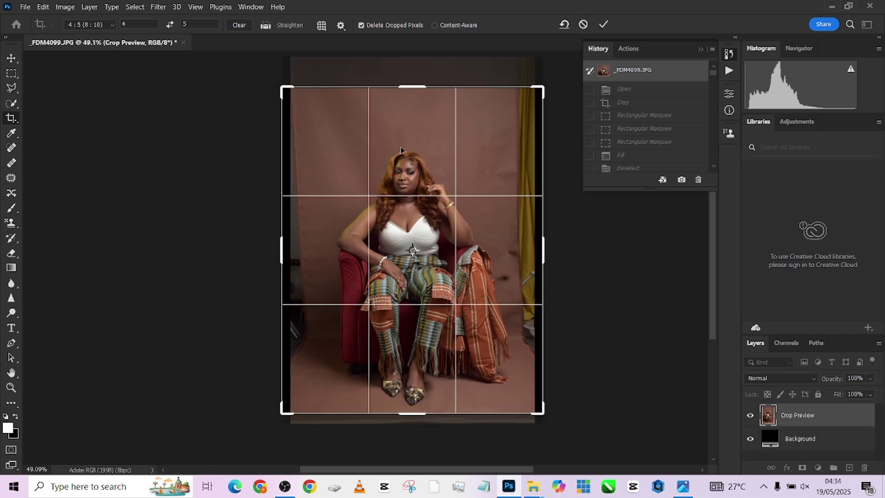
mouse_move(400, 146)
left_mouse_down()
mouse_move(401, 159)
mouse_move(410, 155)
left_mouse_up()
left_click_drag(412, 87, 414, 72)
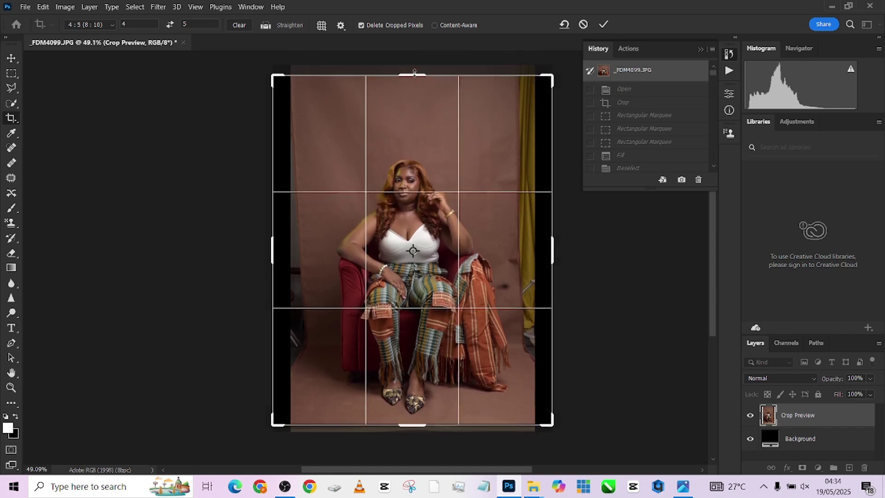
- Nudge the photo slightly to the right inside the crop frame and apply the crop
key("Left")
key("Left")
key("Left")
key("Left")
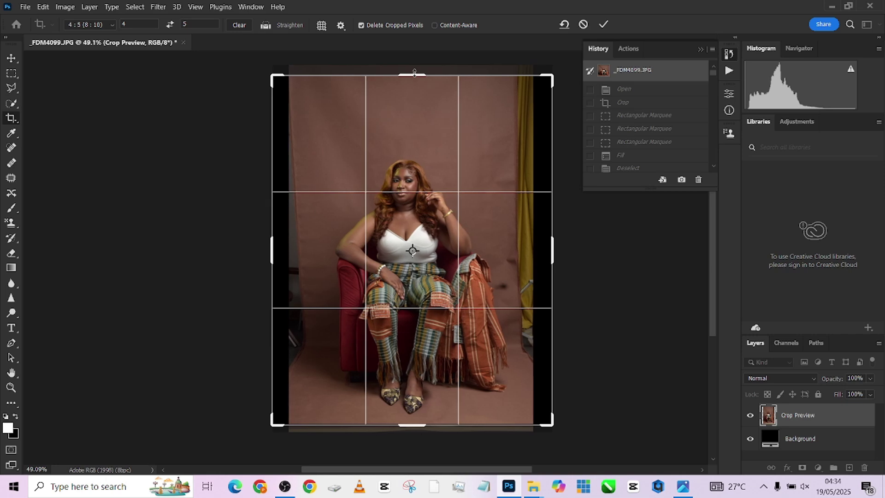
key("Right")
key("Right")
key("Right")
key("Right")
key("Right")
key("Right")
key("Right")
key("Right")
key("Right")
key("Right")
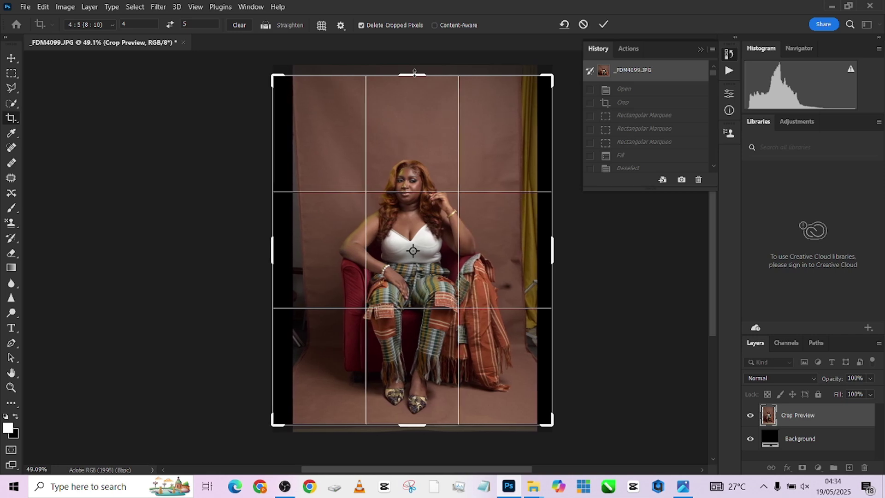
key("Return")
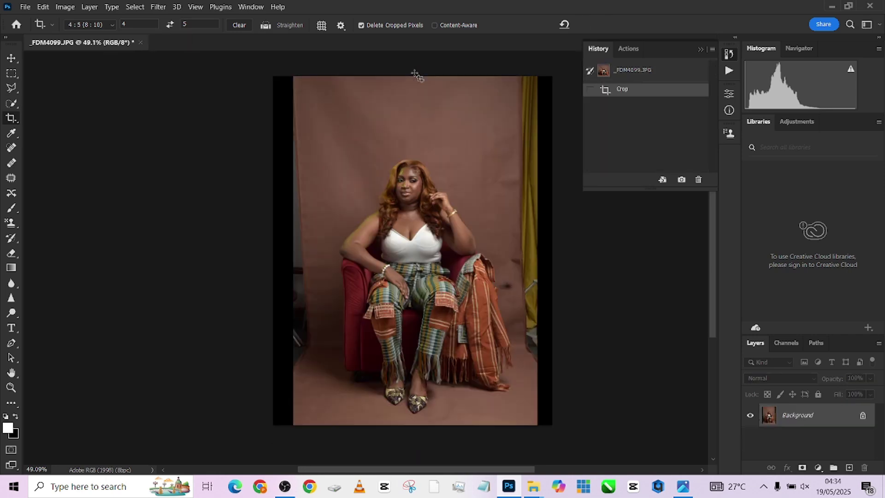
- Select full-height strips along both sides covering the black borders and backdrop edges, trimming the right strip's lower inner edge away from the draped jacket
left_click(12, 73)
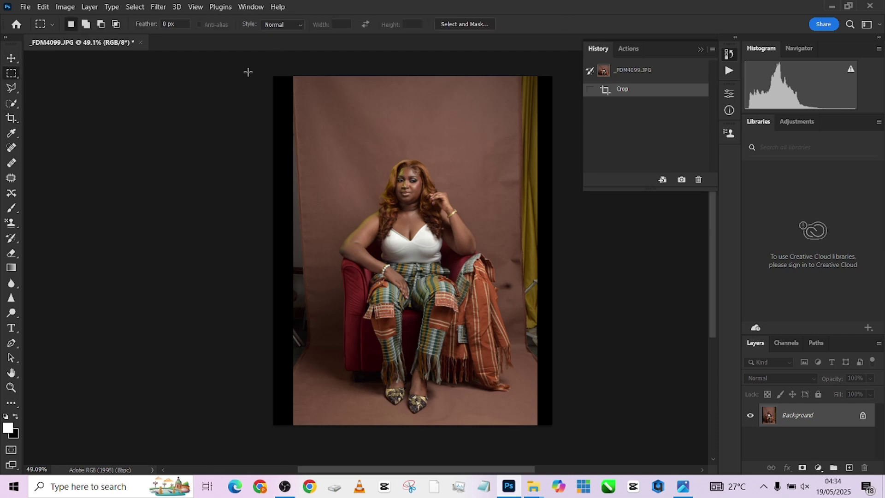
left_click_drag(247, 72, 316, 446)
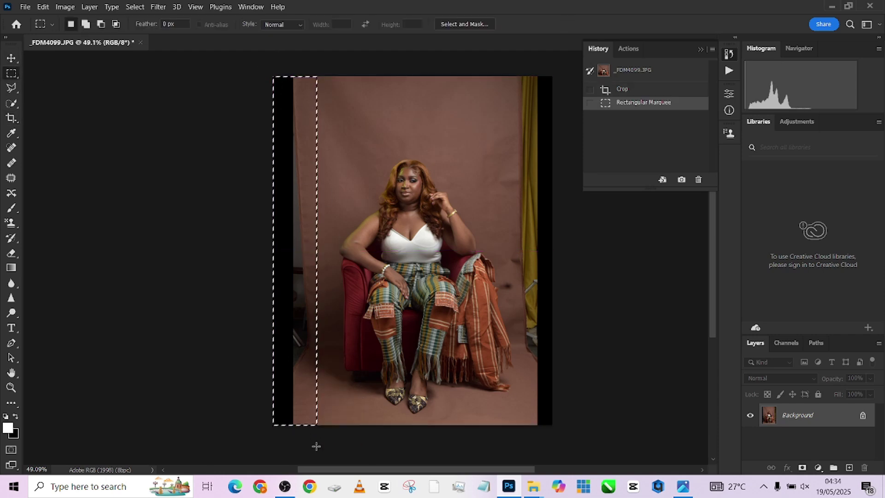
left_click_drag(552, 76, 565, 466)
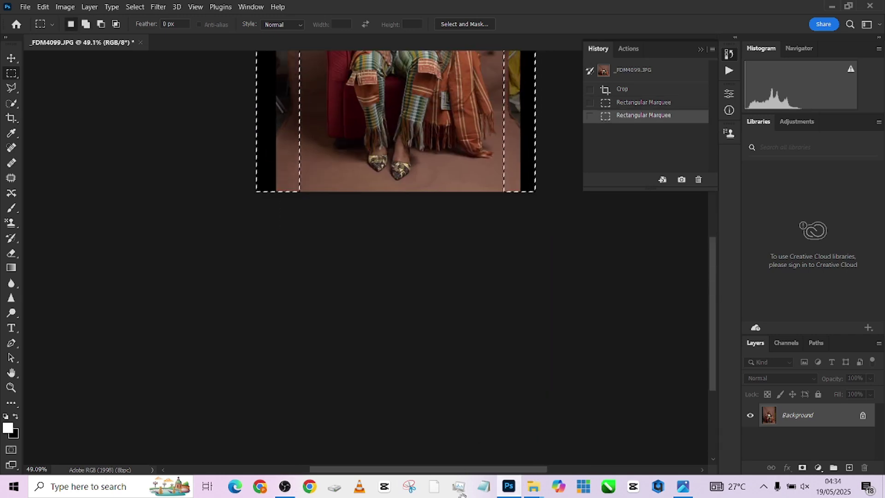
scroll(466, 436, "up", 5)
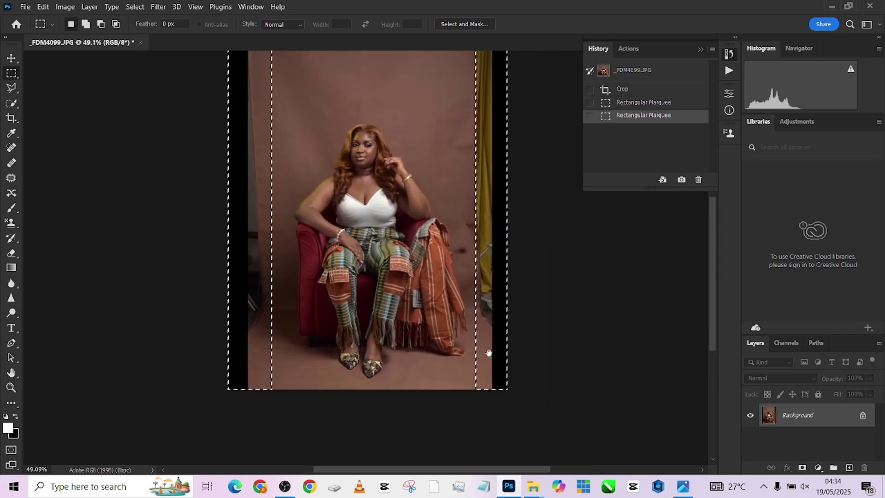
scroll(495, 168, "up", 5)
scroll(496, 169, "down", 4)
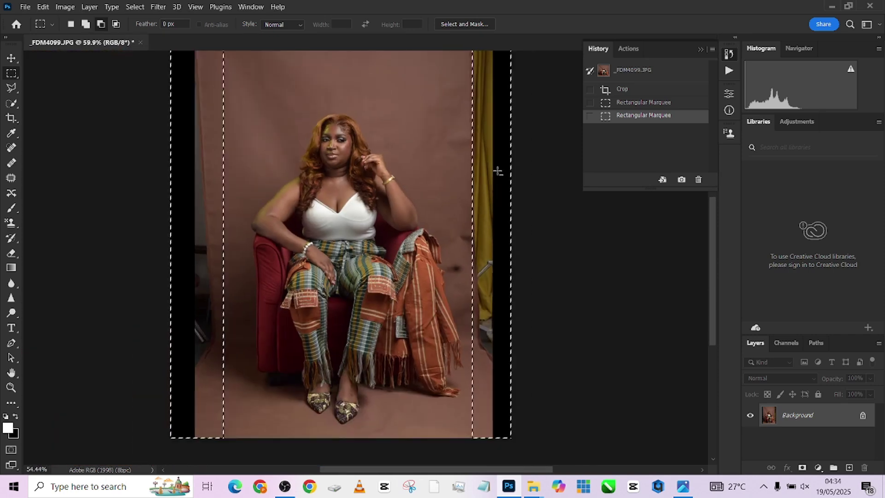
scroll(497, 171, "down", 3)
left_click_drag(519, 61, 479, 304)
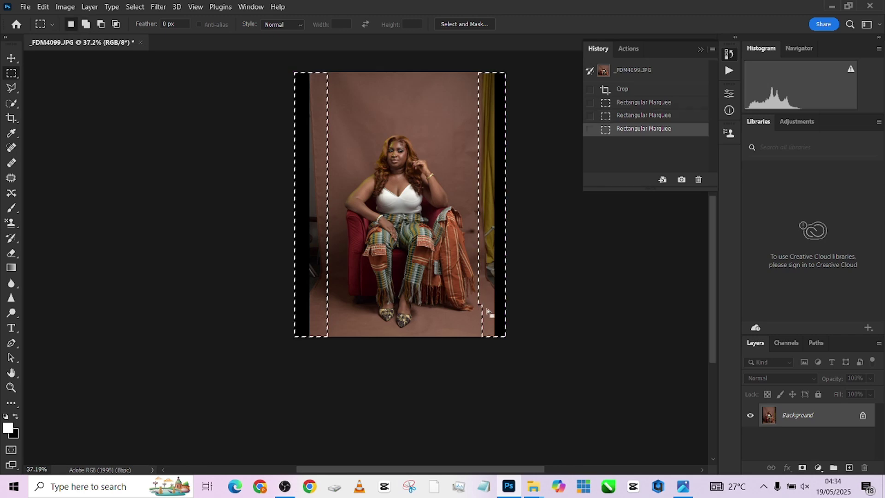
- Fill the selected side strips with Content-Aware at 100% opacity in Normal mode and deselect
scroll(488, 311, "up", 3)
scroll(497, 234, "down", 2)
right_click(498, 233)
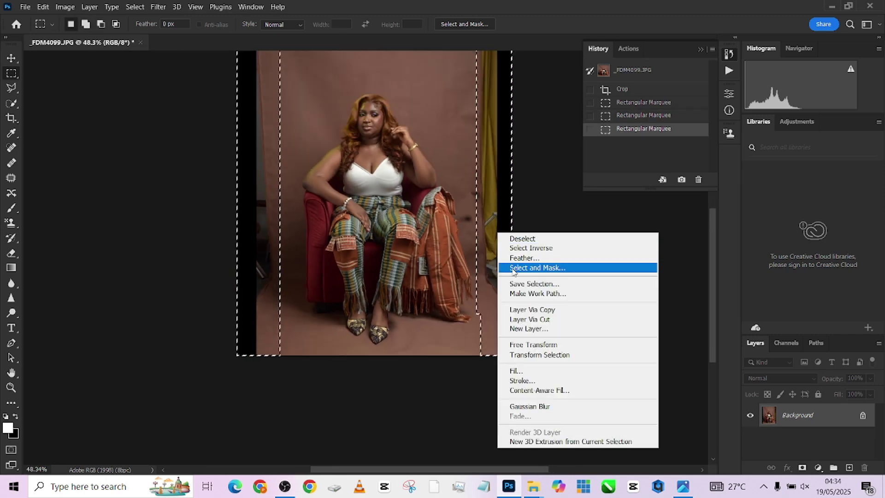
left_click(516, 371)
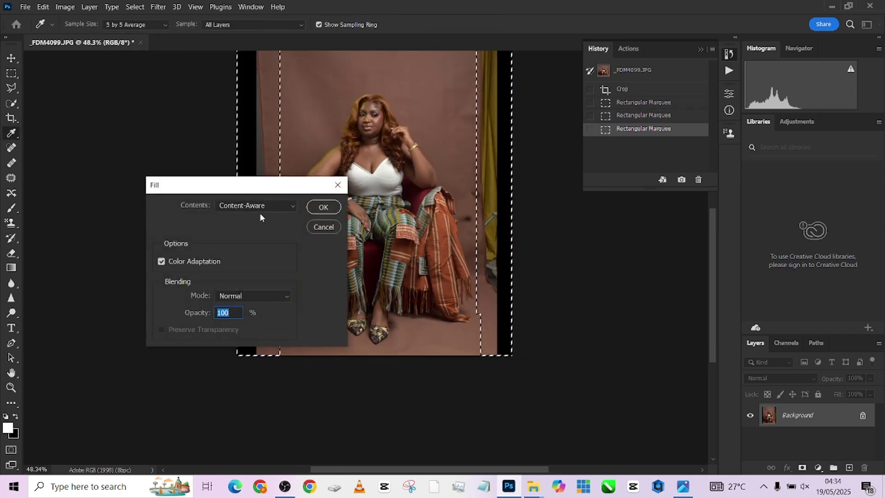
left_click(332, 211)
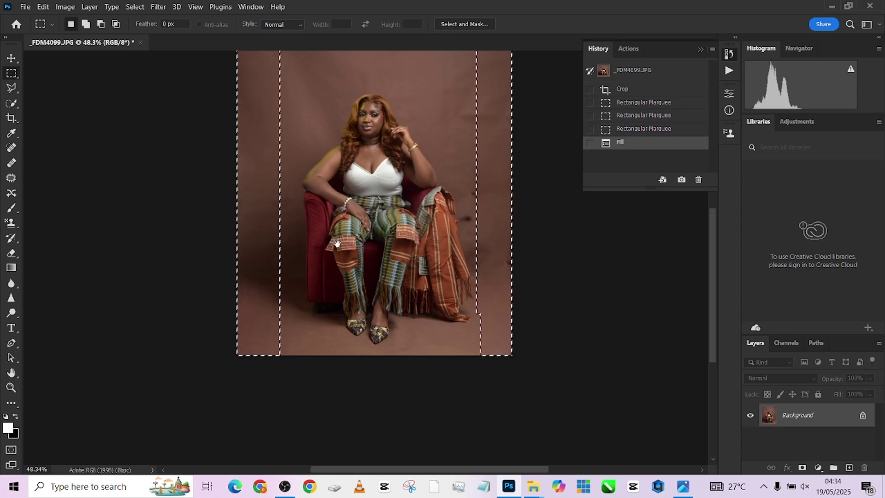
left_click_drag(336, 243, 271, 329)
key("ctrl+d")
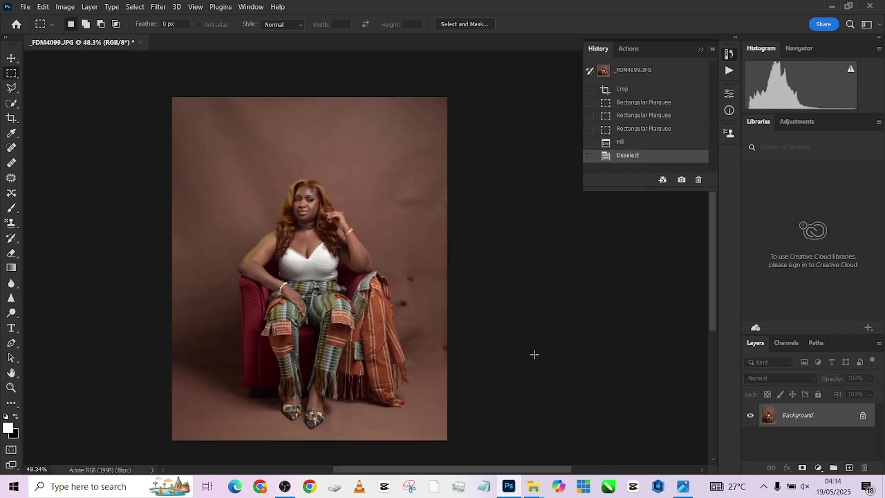
- Remove the two dark spots on the backdrop beside the draped jacket with the Patch tool, using clean backdrop above them
left_click_drag(341, 314, 390, 293)
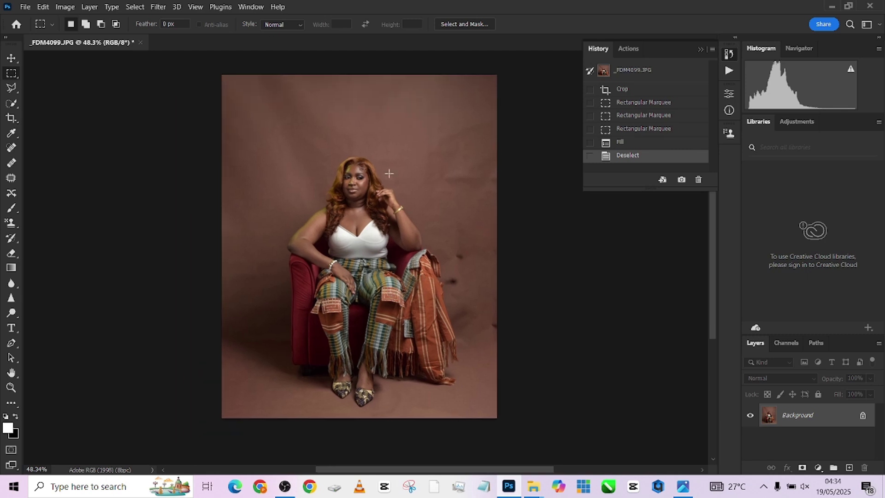
scroll(377, 180, "up", 3)
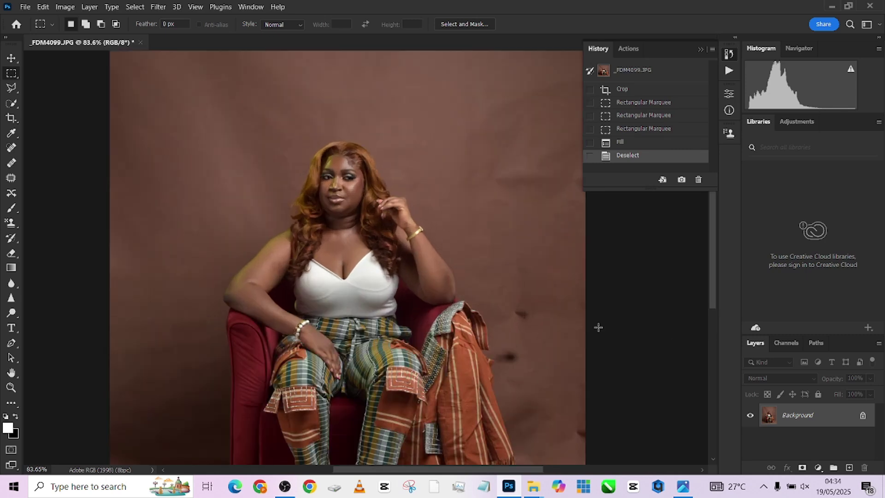
key("j")
left_click(11, 177)
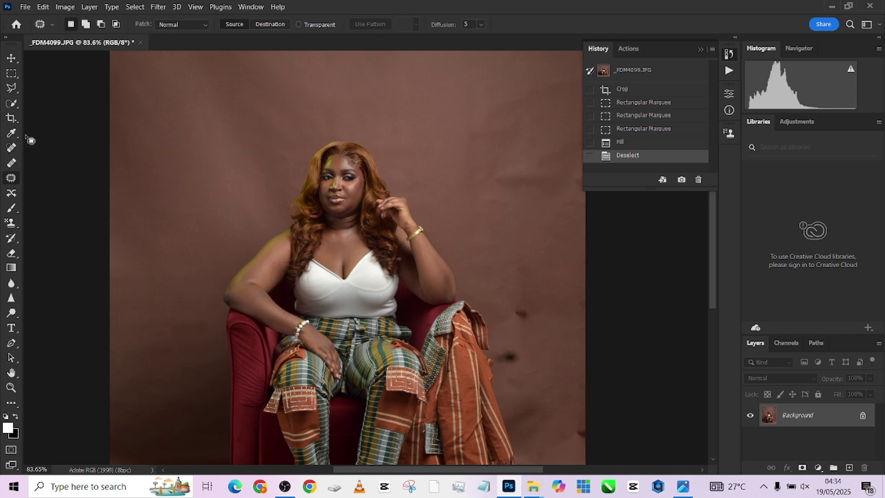
mouse_move(534, 294)
left_mouse_down()
mouse_move(529, 332)
mouse_move(511, 315)
mouse_move(526, 238)
left_mouse_up()
key("ctrl+d")
mouse_move(523, 344)
left_mouse_down()
mouse_move(529, 365)
mouse_move(510, 362)
mouse_move(522, 318)
mouse_move(515, 315)
left_mouse_up()
left_click_drag(516, 325, 520, 294)
key("ctrl+d")
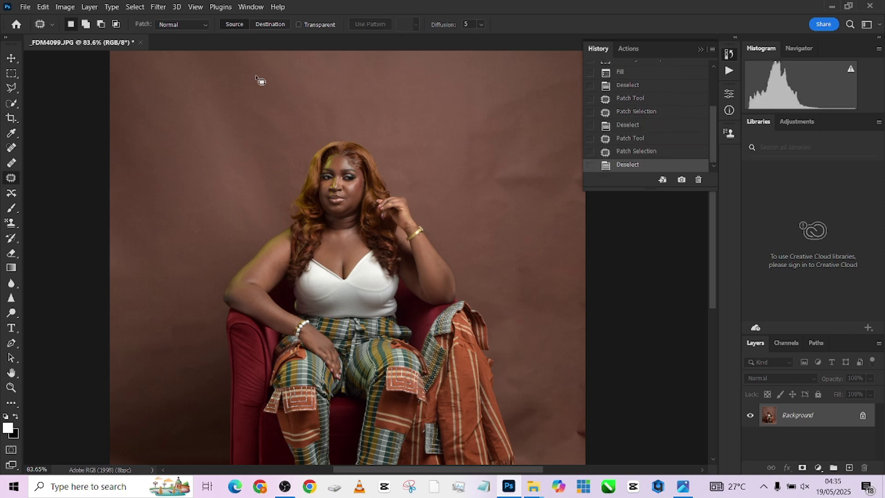
- Run the Frequency Separation + action from the photographix skin retouch set with a Gaussian Blur radius of 3.0 pixels, previewing the blur on the face
scroll(254, 75, "down", 2)
scroll(312, 143, "up", 7)
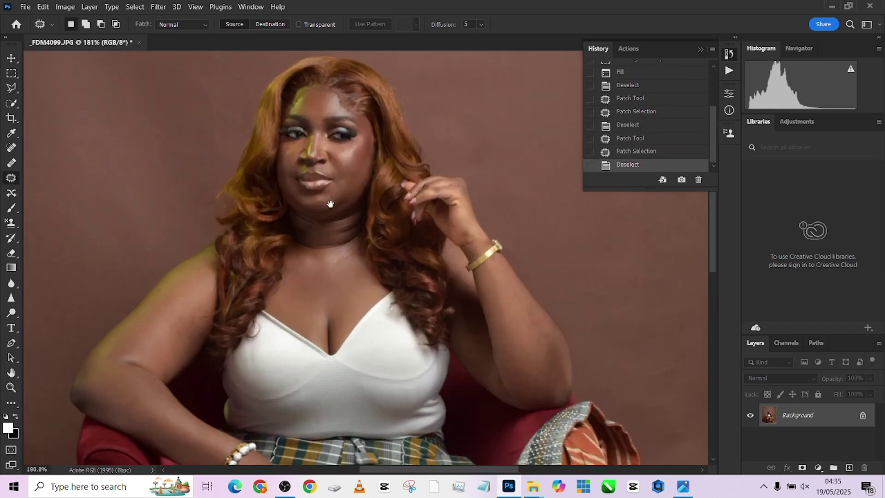
left_click_drag(330, 203, 332, 217)
left_click(626, 49)
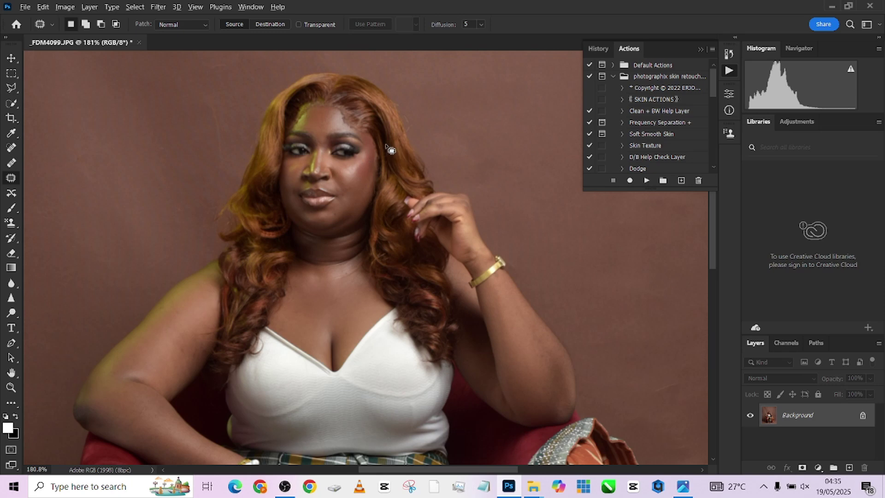
scroll(389, 149, "down", 2)
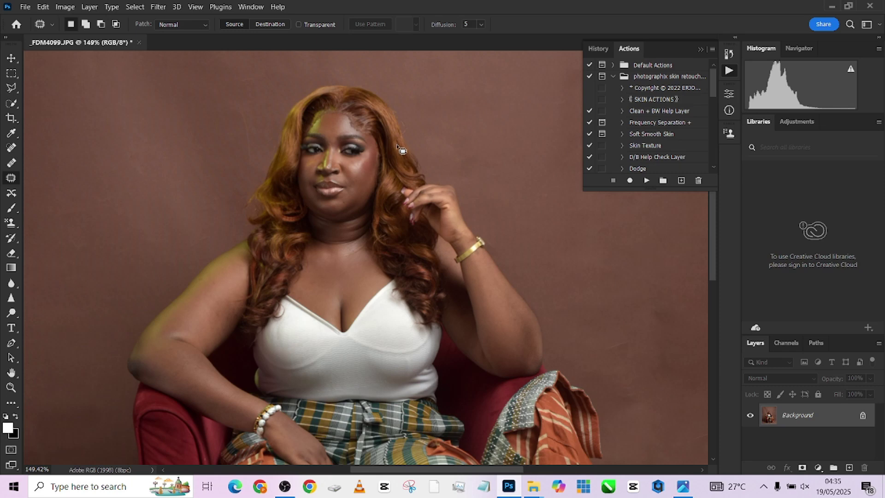
left_click(641, 123)
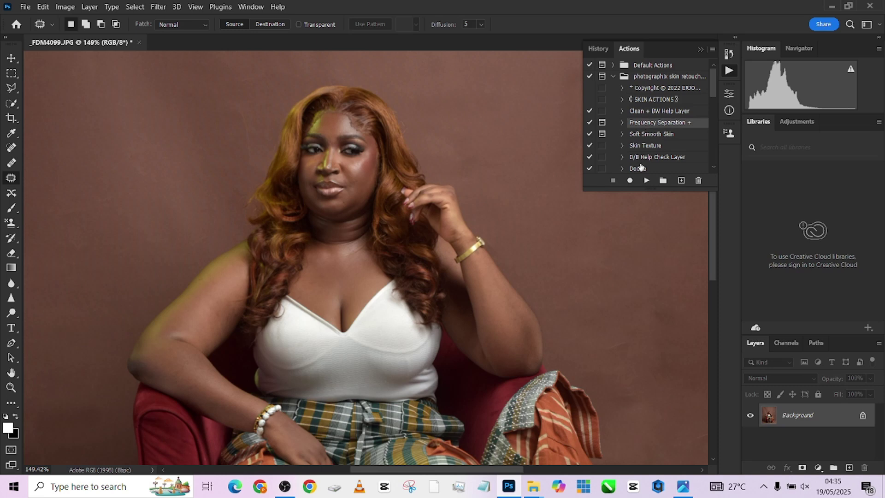
left_click(646, 183)
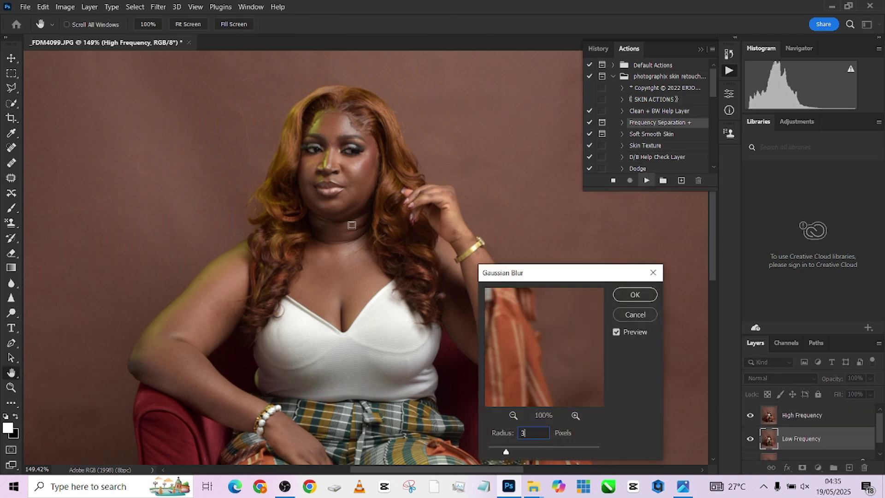
left_click(351, 225)
left_click_drag(550, 341, 546, 367)
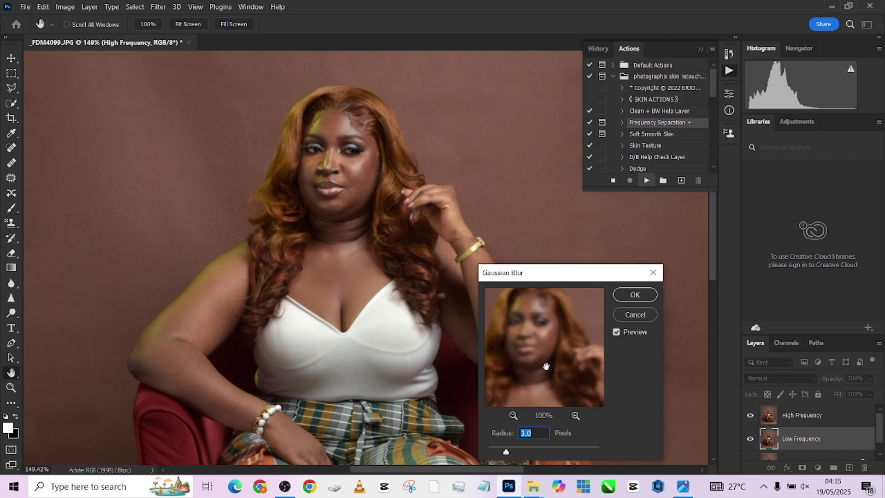
left_click(632, 294)
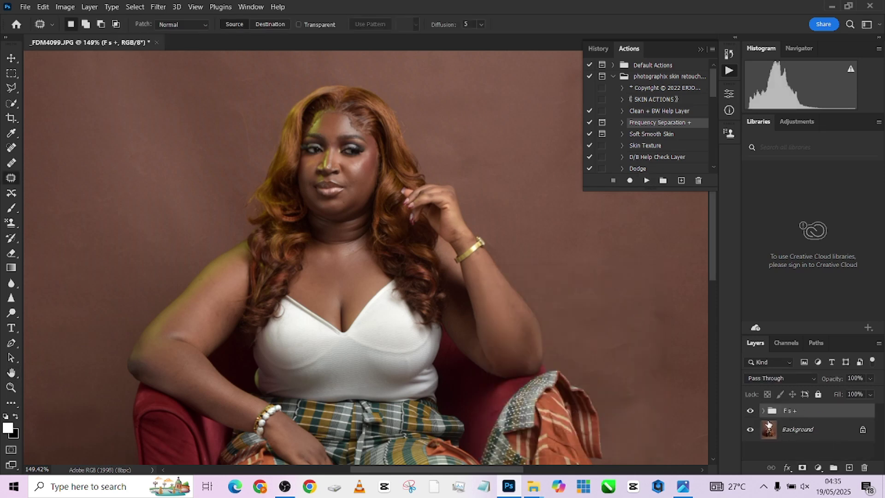
- Smooth the skin on the upper chest on the Low Frequency copy layer with the Mixer Brush, using brush sizes of 43 and 36 px
left_click(763, 411)
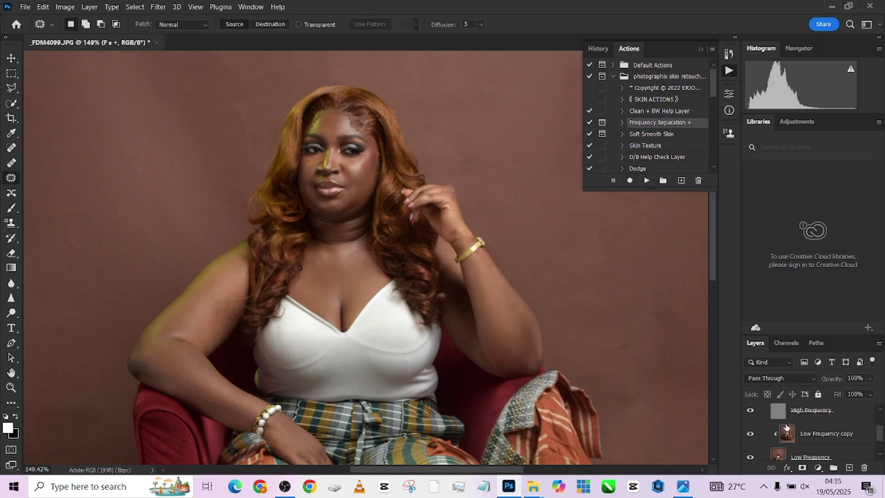
left_click(809, 441)
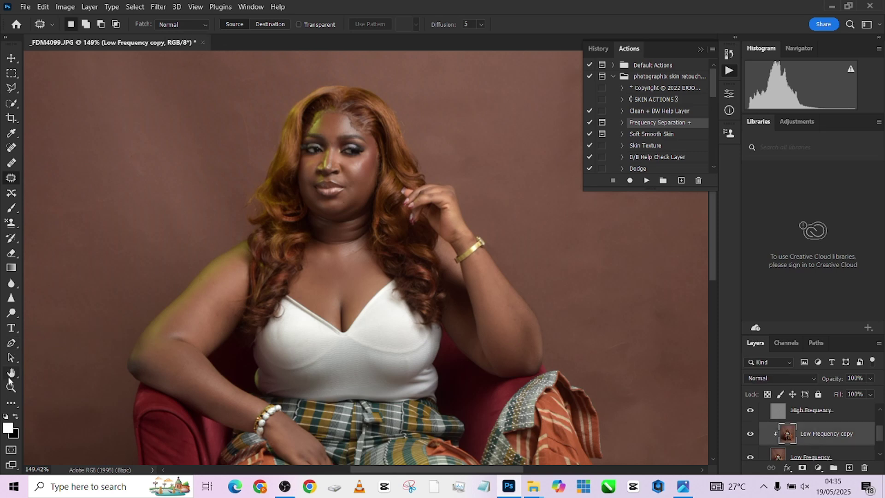
left_click(12, 402)
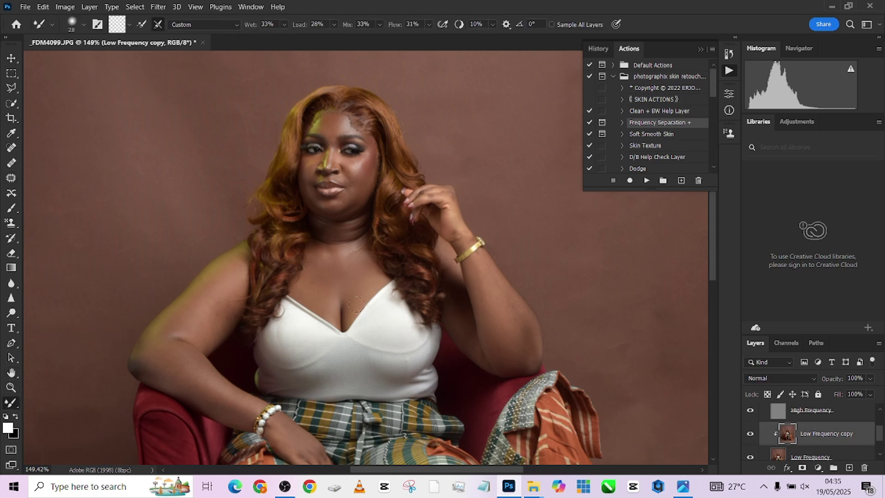
scroll(356, 305, "up", 3)
mouse_move(347, 243)
left_mouse_down()
mouse_move(300, 253)
mouse_move(322, 208)
left_mouse_up()
right_click(310, 226, "alt")
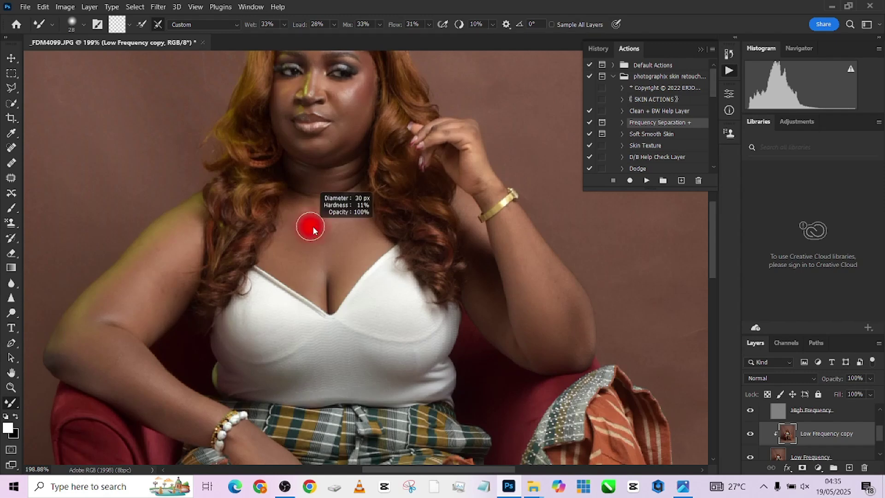
right_click(316, 217, "alt")
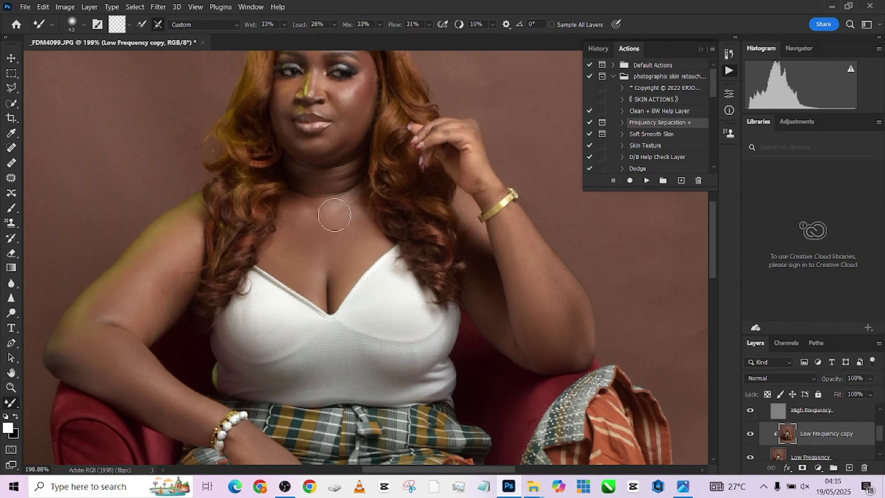
mouse_move(334, 215)
left_mouse_down()
mouse_move(350, 210)
mouse_move(300, 219)
mouse_move(305, 260)
mouse_move(306, 221)
mouse_move(296, 212)
mouse_move(332, 209)
mouse_move(346, 219)
mouse_move(364, 249)
mouse_move(336, 260)
mouse_move(343, 269)
mouse_move(346, 213)
mouse_move(310, 211)
left_mouse_up()
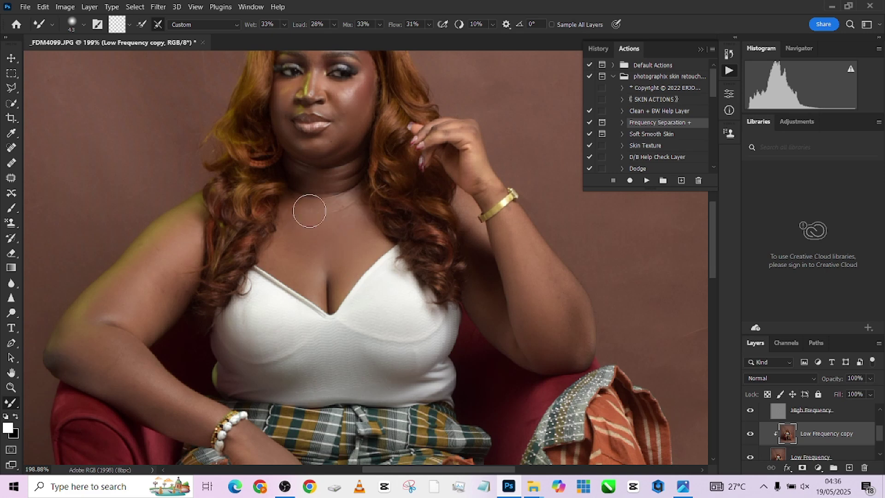
right_click(308, 252, "alt")
mouse_move(311, 289)
left_mouse_down()
mouse_move(290, 208)
mouse_move(298, 207)
mouse_move(286, 264)
mouse_move(311, 281)
mouse_move(312, 292)
mouse_move(309, 227)
mouse_move(296, 209)
mouse_move(353, 208)
mouse_move(346, 210)
mouse_move(358, 239)
left_mouse_up()
left_click_drag(318, 210, 365, 301)
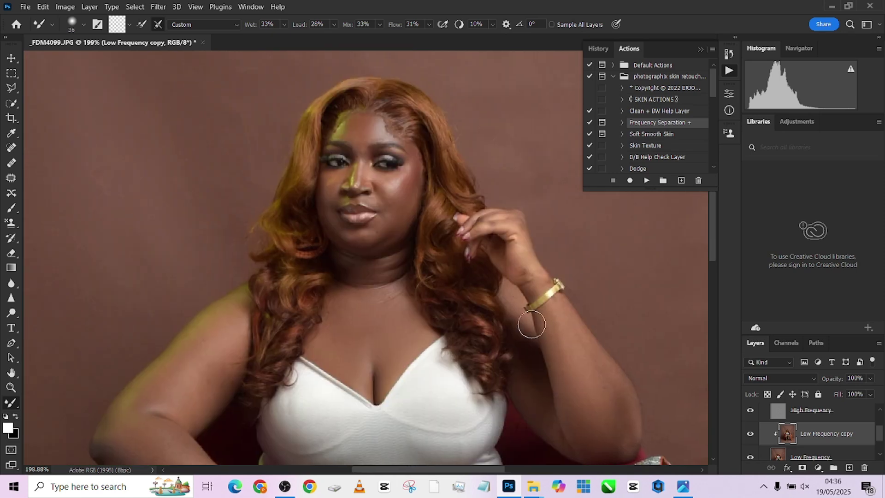
- Compare the portrait with and without the F s + group to check the skin smoothing
scroll(792, 437, "up", 2)
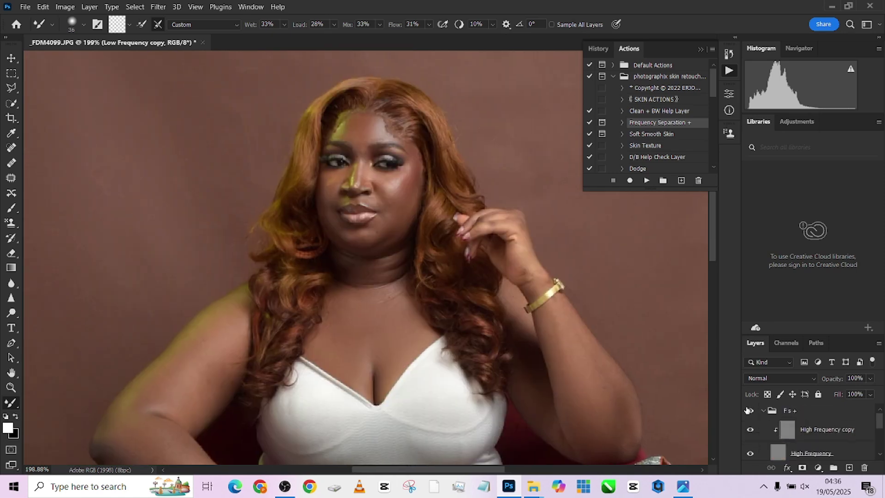
left_click(749, 410)
left_click(749, 410)
- Smooth the facial skin on the Low Frequency copy layer with the Mixer Brush, using brush sizes of 18 and 16 px
scroll(317, 146, "up", 1)
mouse_move(351, 202)
left_mouse_down()
mouse_move(375, 263)
mouse_move(387, 248)
mouse_move(426, 257)
mouse_move(447, 242)
mouse_move(431, 247)
left_mouse_up()
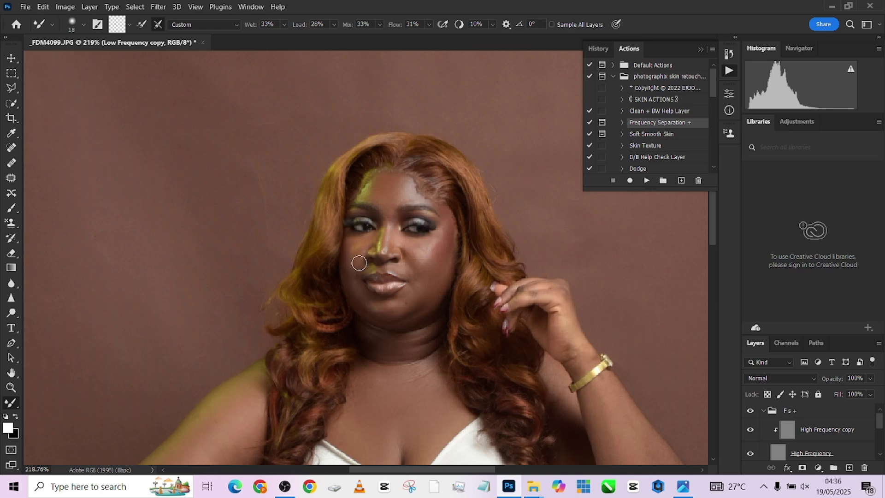
mouse_move(362, 245)
left_mouse_down()
mouse_move(350, 285)
mouse_move(365, 309)
mouse_move(390, 315)
mouse_move(403, 306)
mouse_move(395, 303)
mouse_move(410, 303)
mouse_move(375, 307)
mouse_move(403, 304)
mouse_move(419, 278)
mouse_move(443, 273)
mouse_move(447, 259)
mouse_move(425, 289)
left_mouse_up()
key("[")
left_click_drag(387, 196, 383, 198)
key("[")
left_click_drag(362, 238, 351, 256)
key("bracketright")
scroll(444, 237, "down", 5)
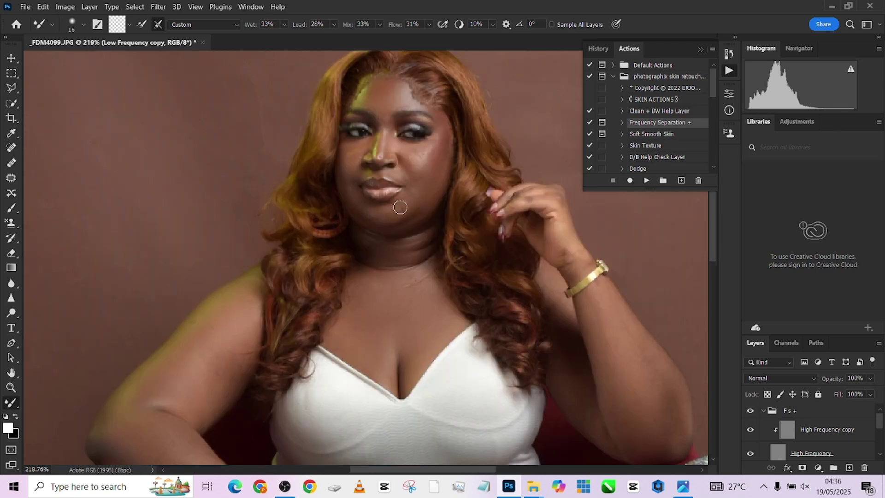
- Smooth the raised forearm and its elbow with the Mixer Brush at 32 px
mouse_move(426, 283)
left_mouse_down()
mouse_move(381, 336)
mouse_move(251, 228)
left_mouse_up()
key("bracketright")
key("bracketright")
key("bracketright")
key("bracketright")
key("bracketright")
key("bracketright")
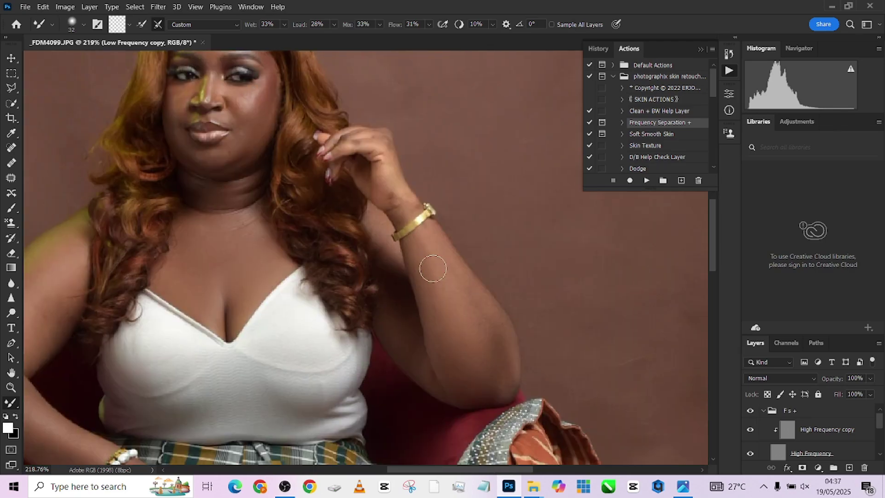
mouse_move(461, 386)
left_mouse_down()
mouse_move(481, 365)
mouse_move(491, 396)
mouse_move(493, 343)
mouse_move(506, 383)
left_mouse_up()
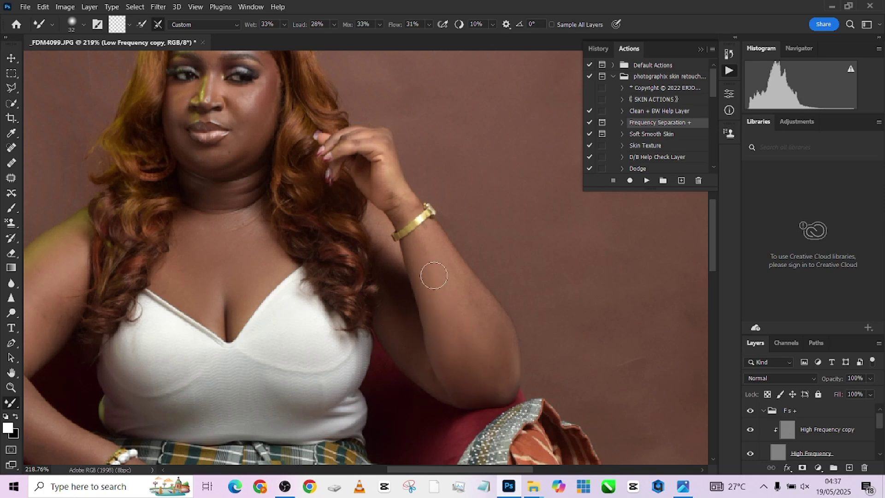
- Smooth the shoulder and upper arm of the arm resting on the chair with the Mixer Brush at 41 px
scroll(287, 267, "left", 4)
scroll(287, 267, "down", 1)
mouse_move(281, 278)
left_mouse_down()
mouse_move(311, 274)
mouse_move(284, 311)
left_mouse_up()
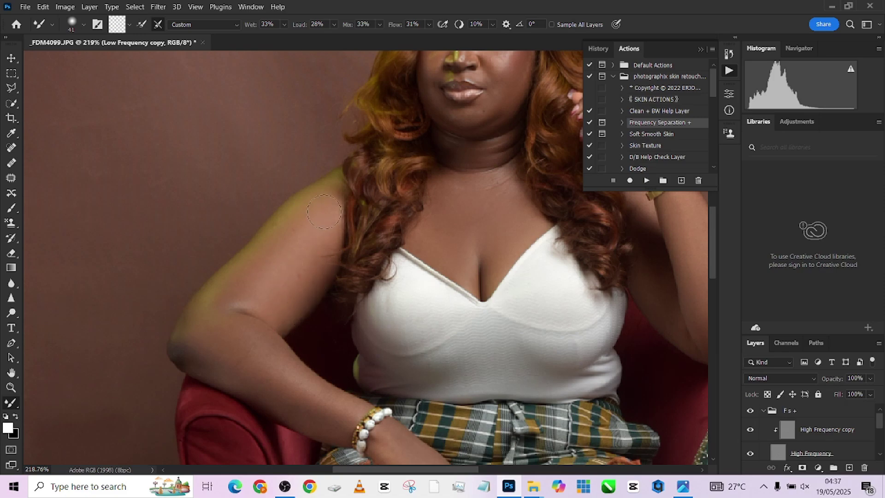
scroll(323, 177, "down", 3)
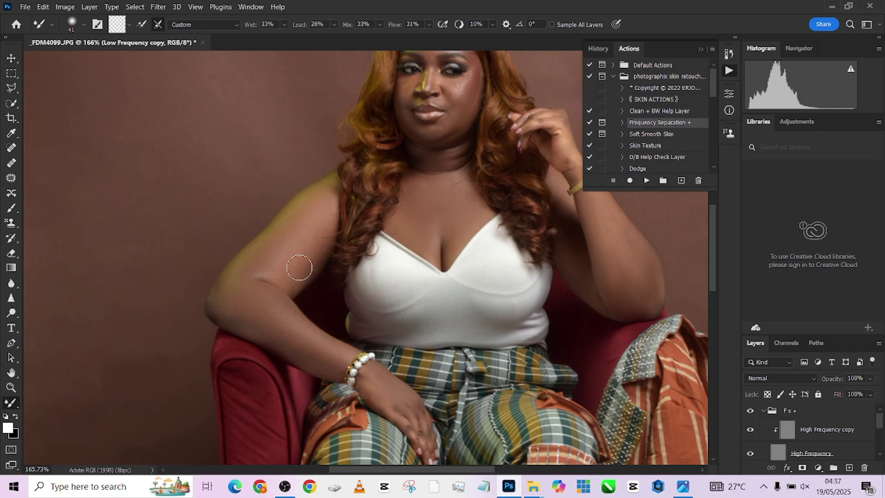
- Smooth the back of the hand resting on the lap with the Mixer Brush at 29 px
scroll(234, 342, "up", 2)
left_click_drag(234, 342, 205, 254)
key("bracketleft")
key("bracketleft")
key("bracketleft")
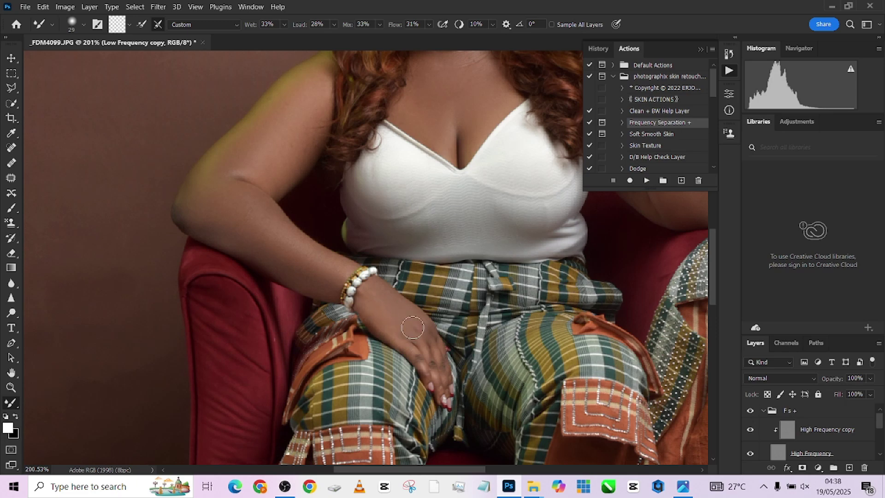
- Blend the skin around the inner elbow of the resting arm with the Mixer Brush at 41 px
left_click_drag(240, 132, 215, 194)
key("bracketright")
key("bracketright")
key("bracketright")
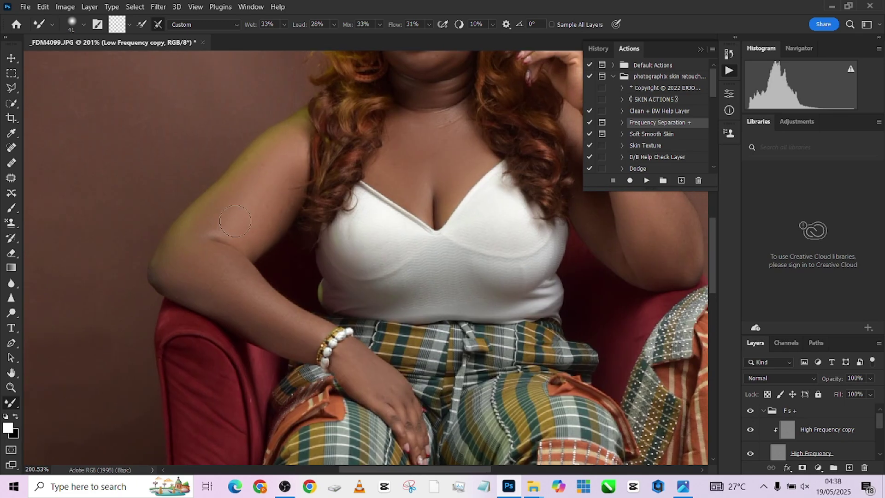
- Smooth the skin on both feet above the shoes with the Mixer Brush at 28 px
scroll(300, 194, "down", 5)
scroll(404, 353, "up", 5)
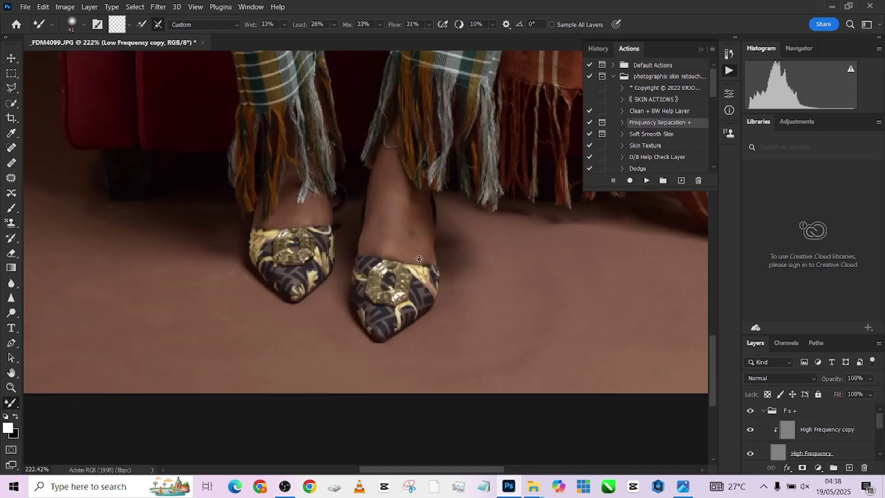
right_click(393, 225, "alt")
left_click_drag(392, 226, 386, 225)
mouse_move(387, 180)
left_mouse_down()
mouse_move(403, 200)
mouse_move(377, 253)
mouse_move(385, 220)
mouse_move(406, 240)
mouse_move(411, 220)
mouse_move(418, 249)
mouse_move(406, 206)
mouse_move(416, 213)
mouse_move(397, 217)
left_mouse_up()
left_click_drag(300, 217, 249, 217)
left_click_drag(393, 123, 411, 320)
left_click_drag(360, 228, 356, 223)
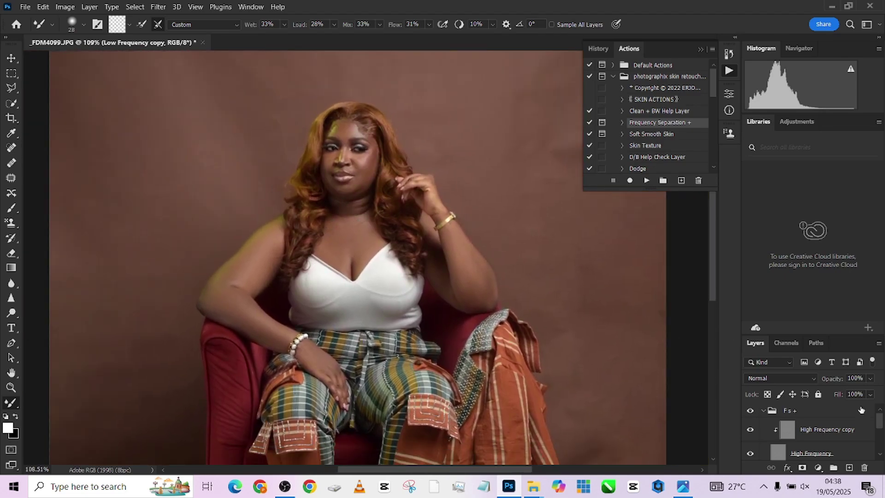
- Toggle the F s + group's visibility to compare the whole figure before and after smoothing
left_click(749, 411)
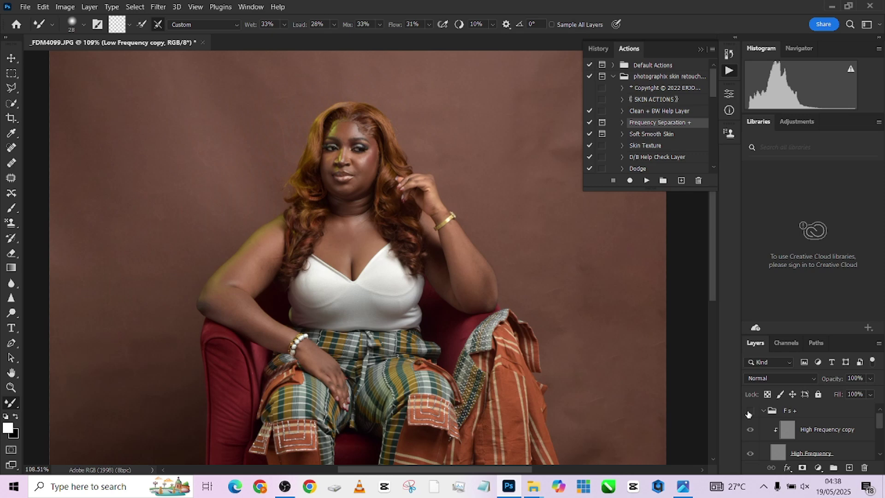
left_click(749, 411)
left_click(749, 411)
left_click(748, 410)
- Refine the raised forearm below the gold bracelet with the Mixer Brush, using brush sizes of 38 and 35 px
scroll(376, 176, "up", 3)
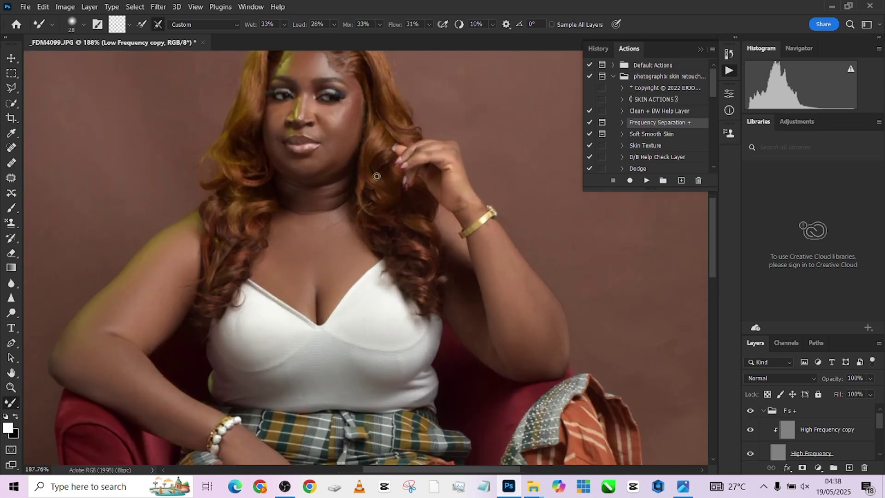
scroll(377, 176, "up", 1)
key("bracketright")
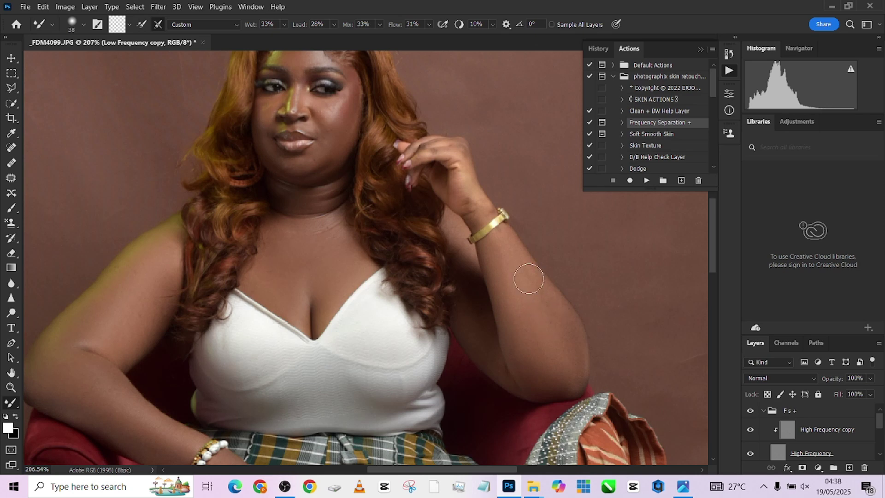
right_click(499, 292, "alt")
- Clean the skin texture along the hairline and face on the High Frequency copy layer with the Clone Stamp tool, sampling the current layer
left_click_drag(361, 217, 441, 346)
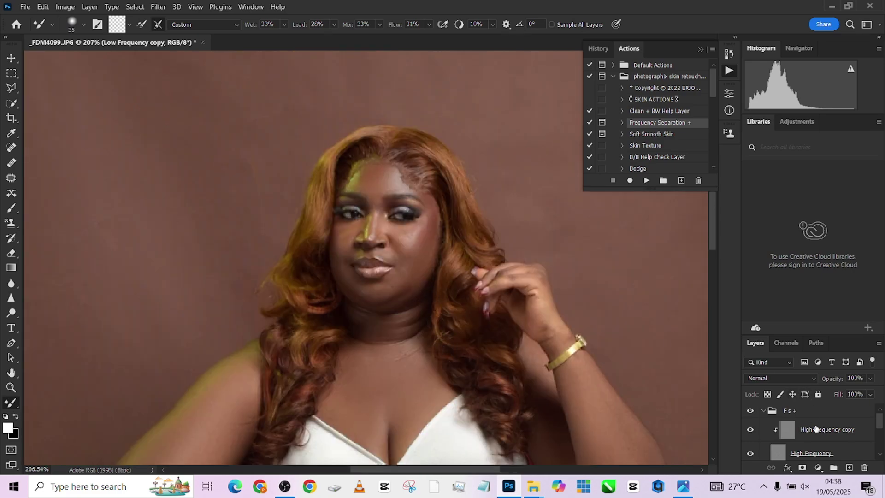
left_click(816, 429)
key("s")
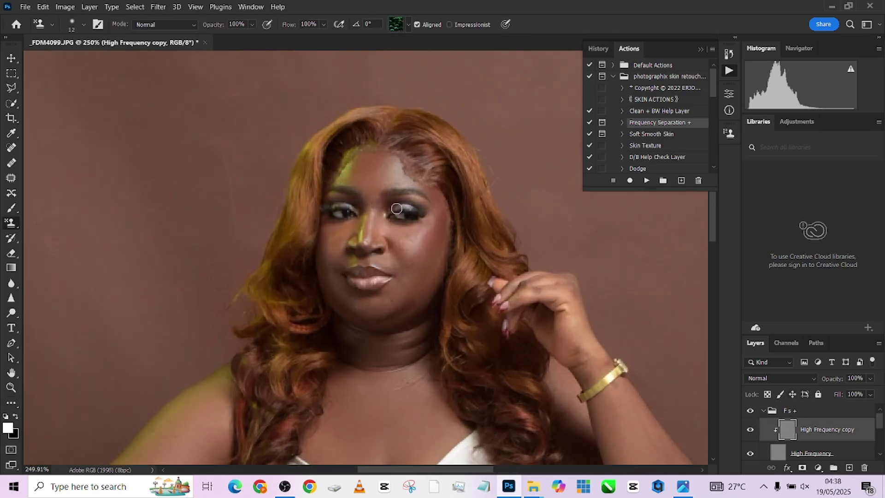
scroll(446, 262, "up", 3)
right_click(408, 219, "alt")
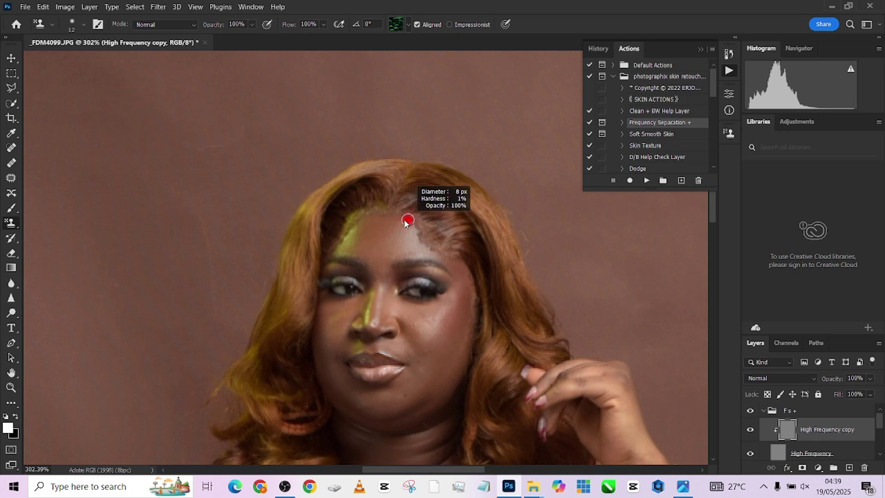
right_click(415, 246, "alt")
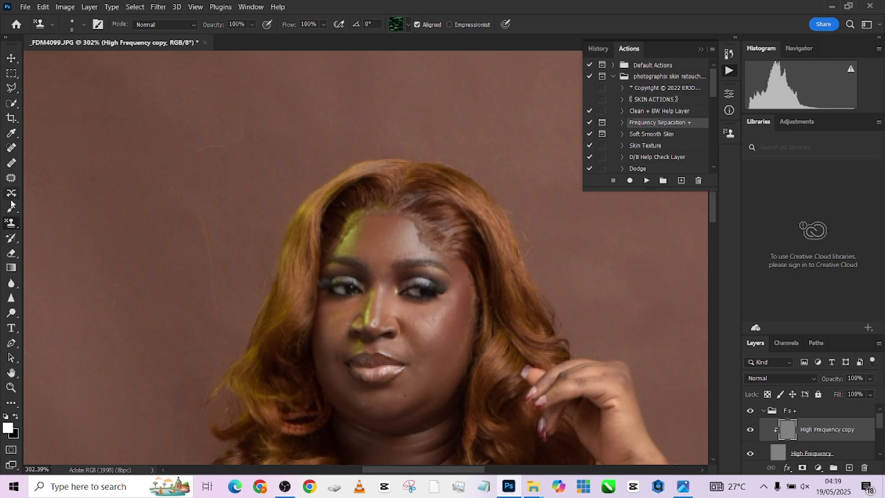
right_click(11, 226)
left_click(51, 223)
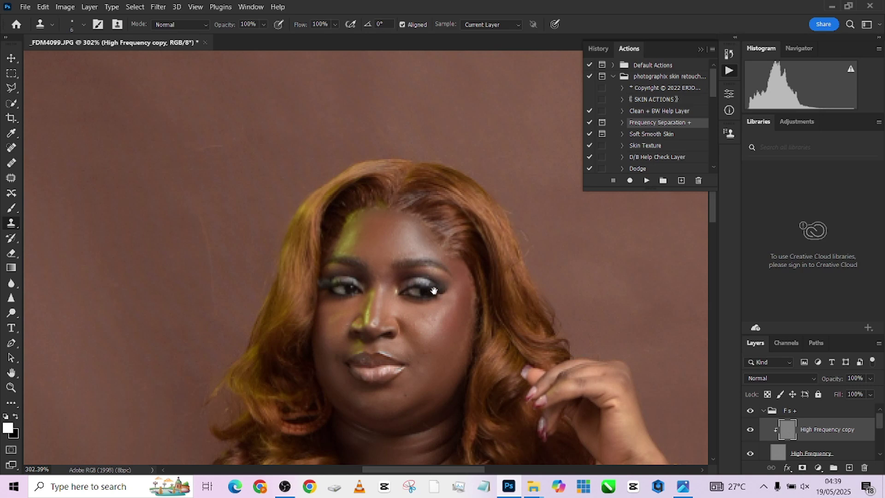
left_click_drag(433, 291, 413, 277)
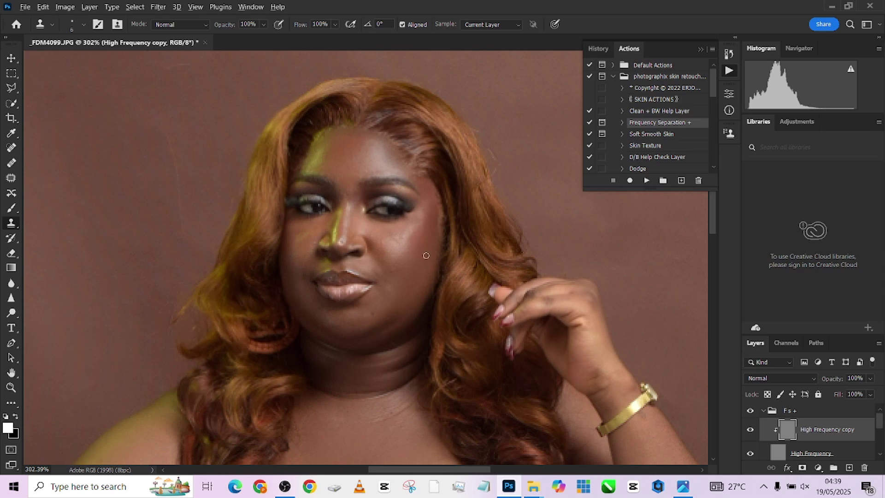
left_click_drag(437, 235, 436, 212)
- Collapse the F s + group and run the Dodge and Burn actions from the skin retouch set
scroll(407, 198, "down", 5)
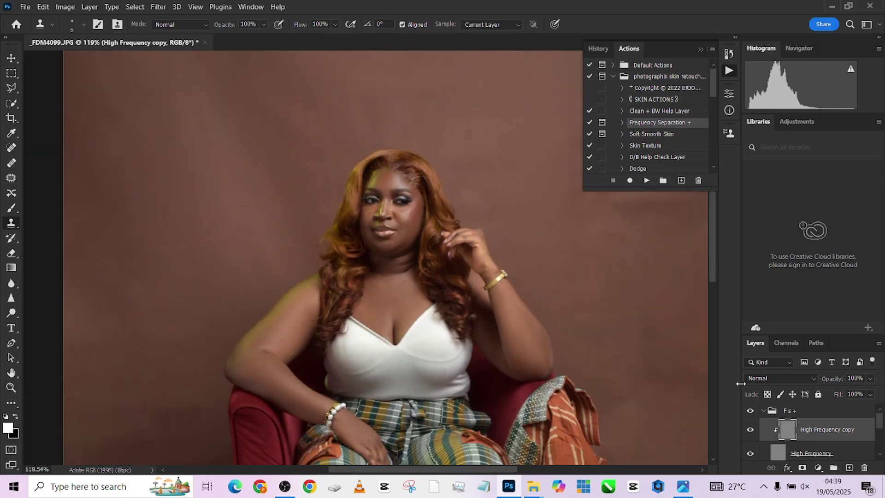
left_click(763, 411)
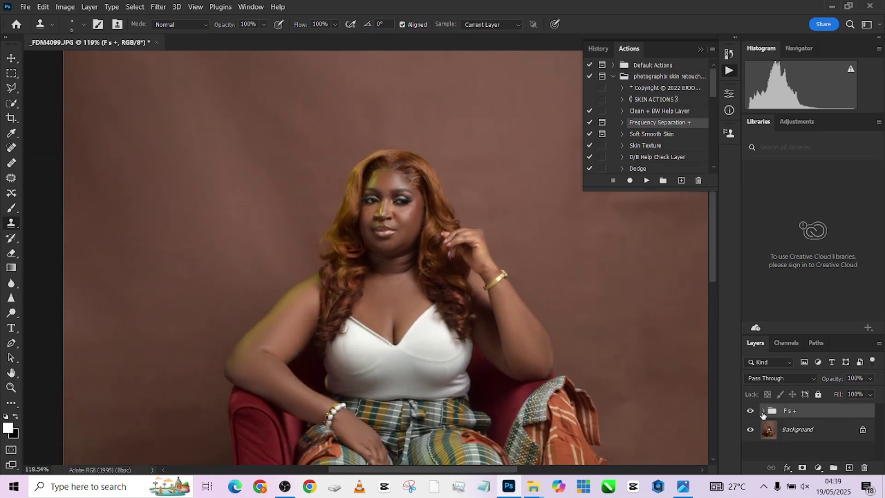
scroll(644, 147, "down", 1)
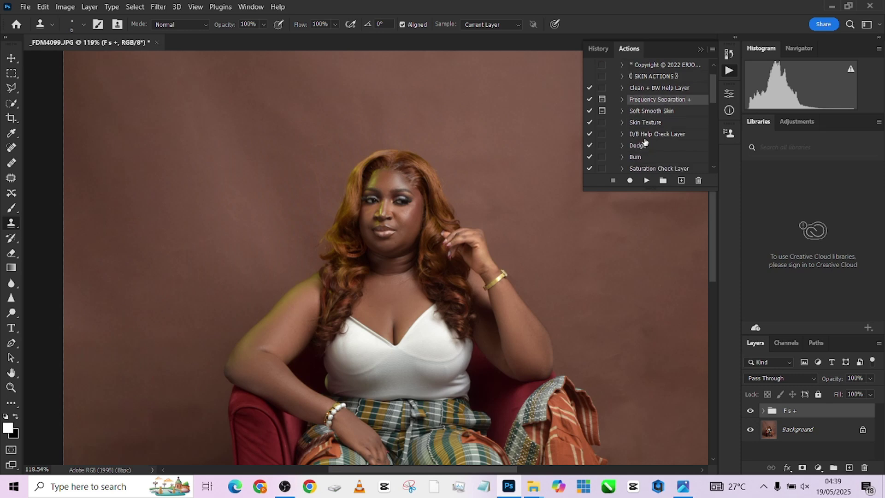
left_click(644, 146)
left_click(645, 178)
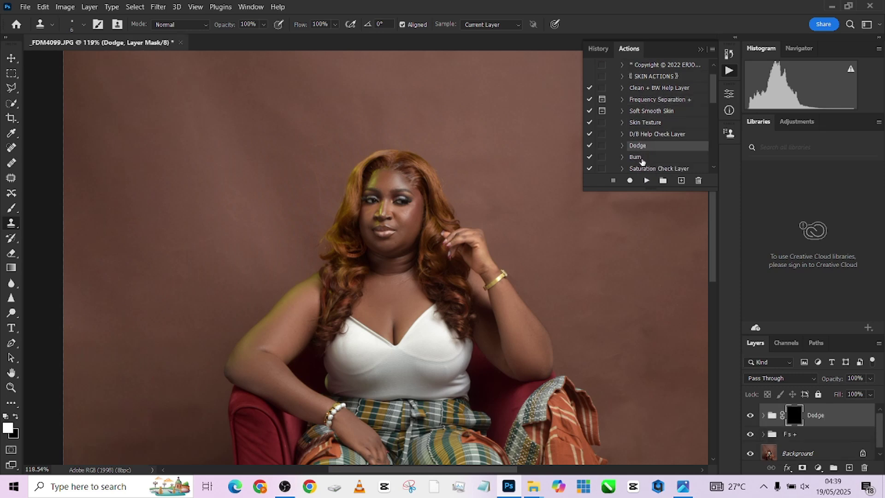
left_click(646, 180)
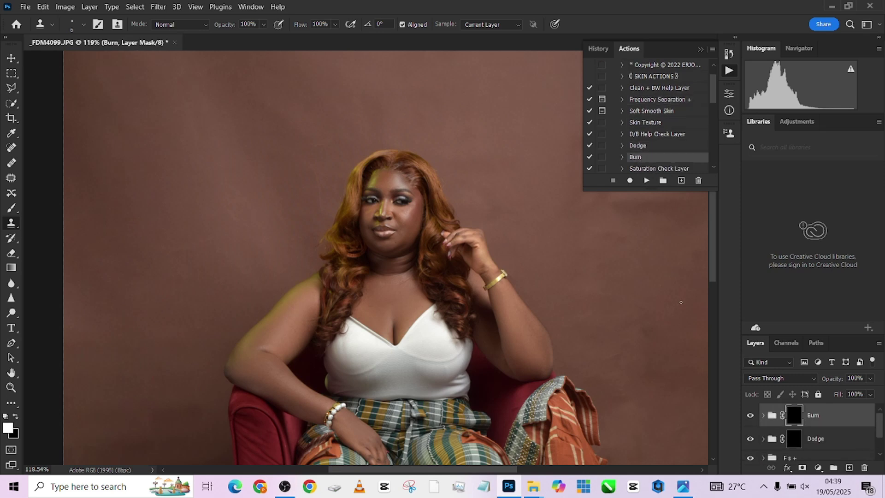
- Brighten the arm resting on the chair by painting white on the Dodge mask with a 45 px brush at 3% flow
left_click(11, 207)
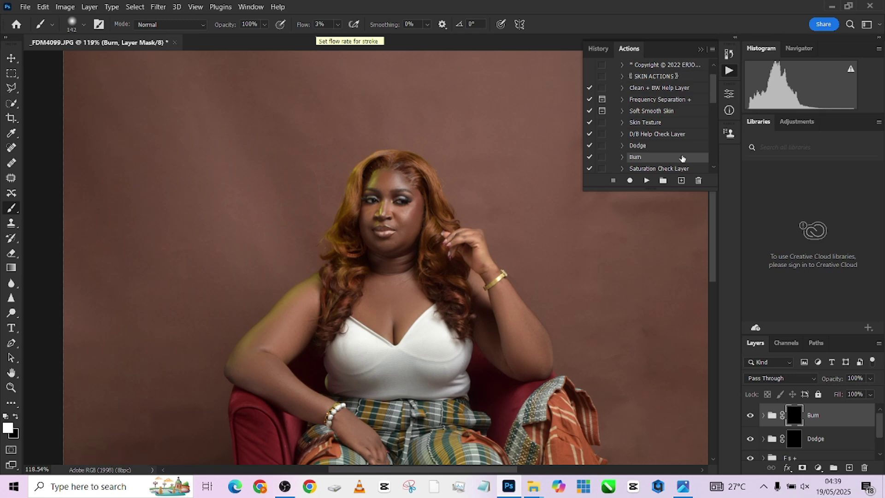
left_click(793, 438)
left_click_drag(384, 258, 251, 149)
key("bracketleft")
key("bracketleft")
key("bracketleft")
key("bracketleft")
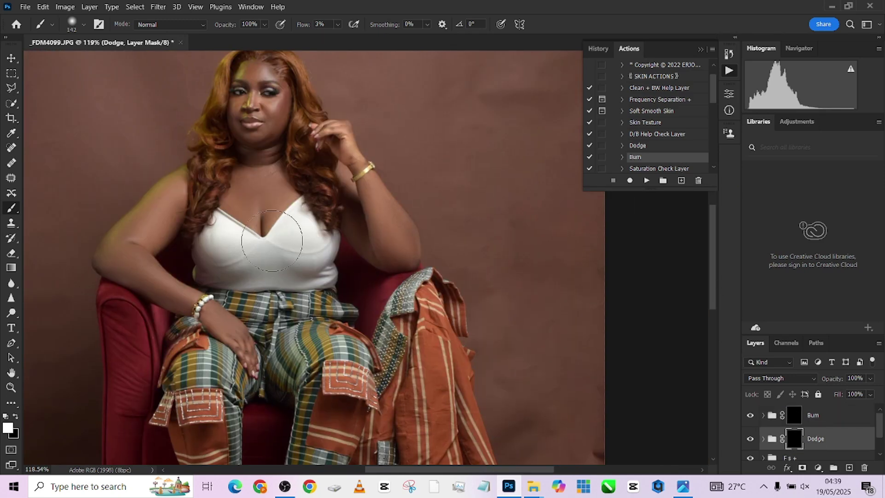
key("bracketleft")
key("bracketleft")
key("bracketleft")
key("bracketleft")
key("bracketleft")
mouse_move(159, 193)
left_mouse_down()
mouse_move(118, 246)
mouse_move(136, 212)
mouse_move(110, 243)
mouse_move(105, 263)
mouse_move(135, 269)
mouse_move(122, 257)
mouse_move(135, 266)
mouse_move(128, 275)
mouse_move(151, 269)
mouse_move(187, 300)
mouse_move(106, 252)
left_mouse_up()
key("bracketright")
key("bracketright")
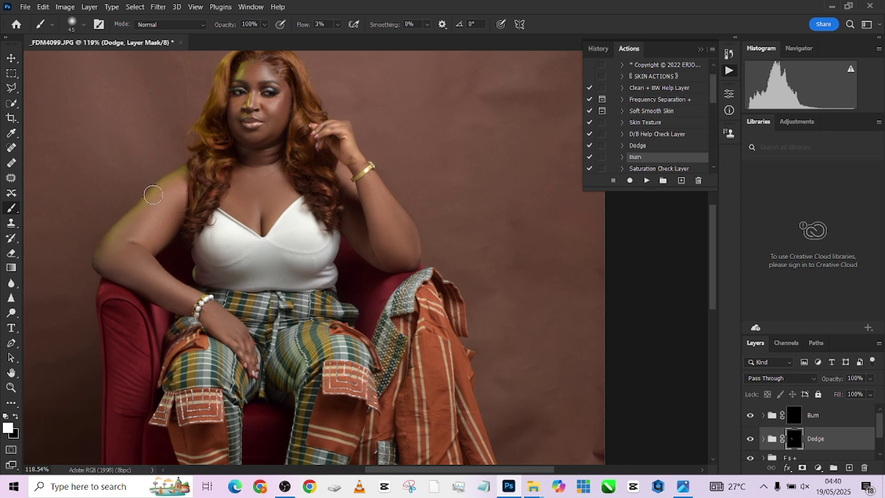
- Brighten the raised forearm and upper chest on the Dodge mask, using brush sizes of 50 and 40 px
key("bracketleft")
mouse_move(386, 243)
left_mouse_down()
mouse_move(401, 266)
mouse_move(407, 250)
mouse_move(394, 229)
left_mouse_up()
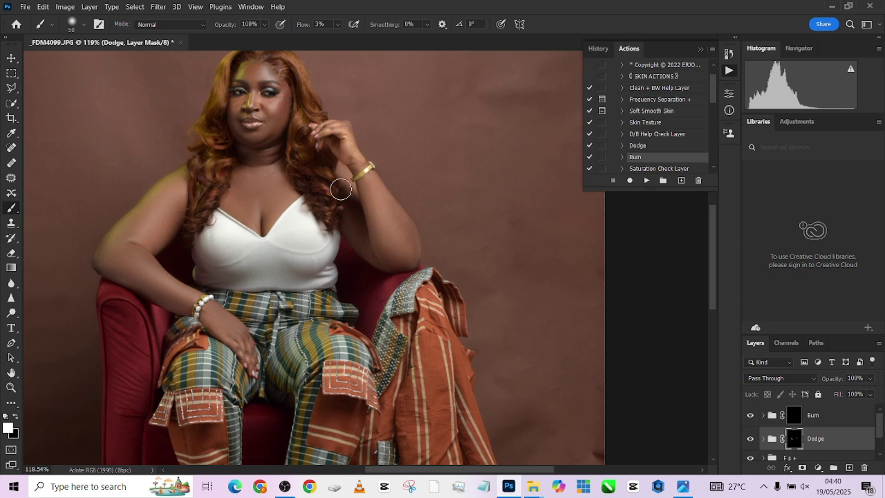
key("bracketleft")
key("bracketleft")
key("bracketleft")
mouse_move(258, 212)
left_mouse_down()
mouse_move(267, 221)
mouse_move(279, 216)
left_mouse_up()
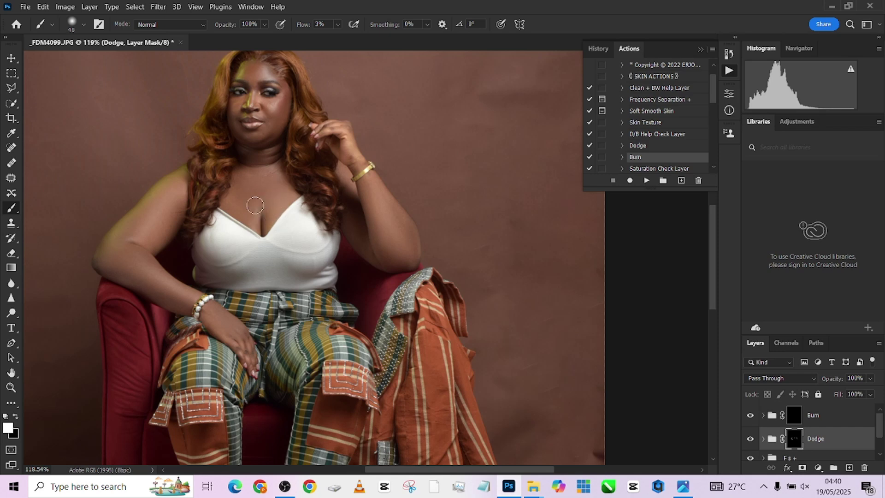
key("bracketleft")
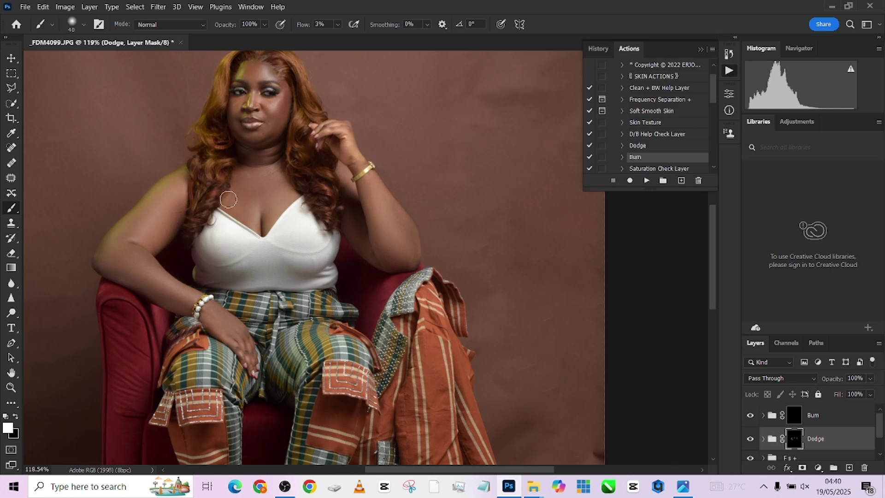
- Brighten the forehead and cheek on the Dodge mask, varying the brush size between 35 and 15 px at 3% flow
scroll(234, 205, "up", 3)
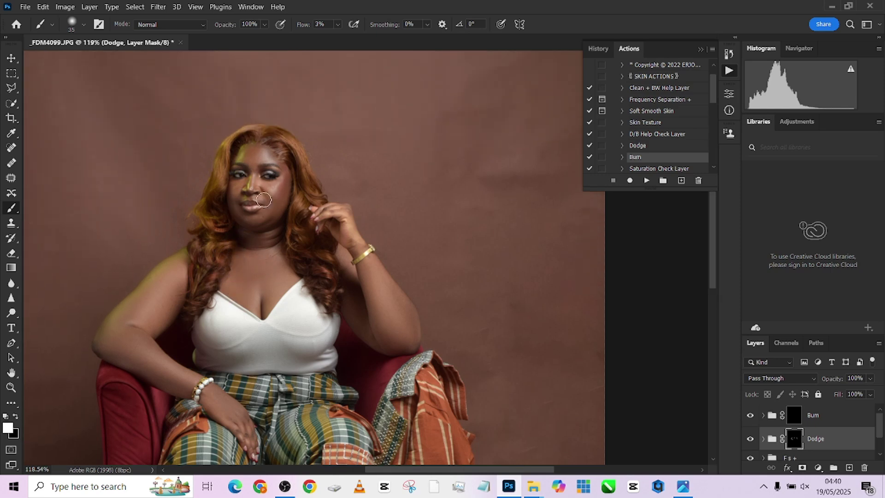
key("bracketleft")
key("bracketleft")
key("bracketleft")
scroll(279, 187, "up", 1)
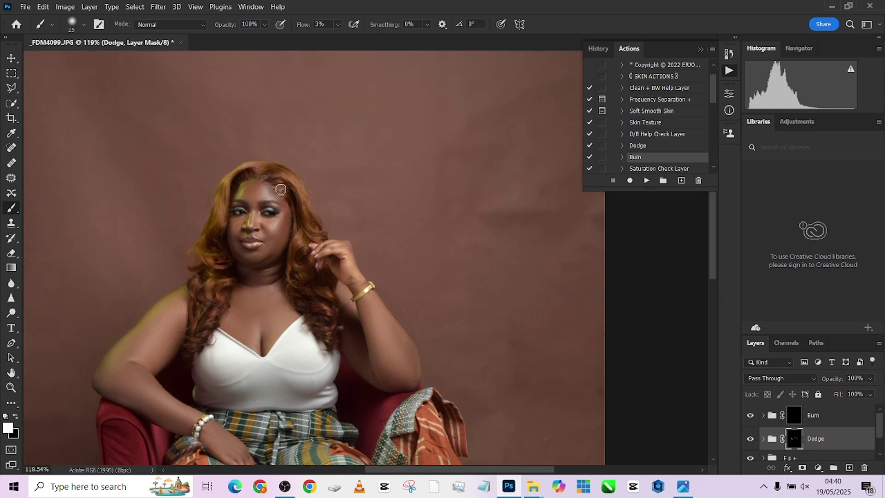
scroll(283, 223, "up", 2)
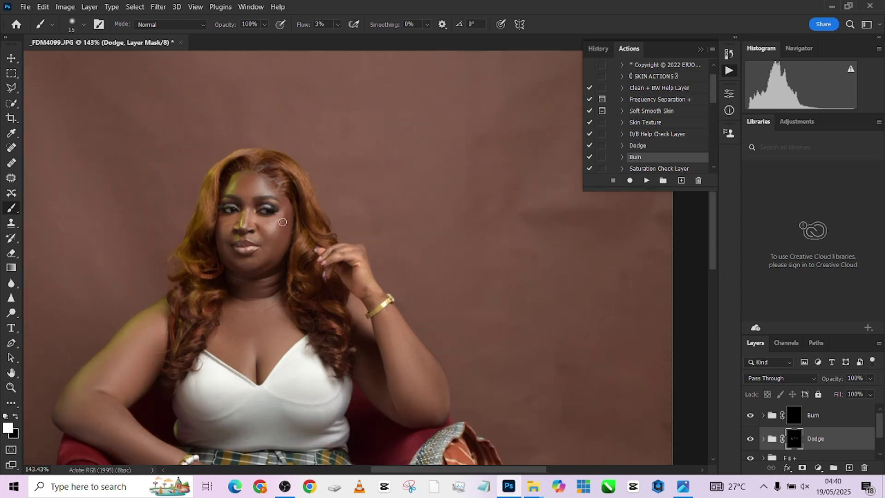
key("bracketright")
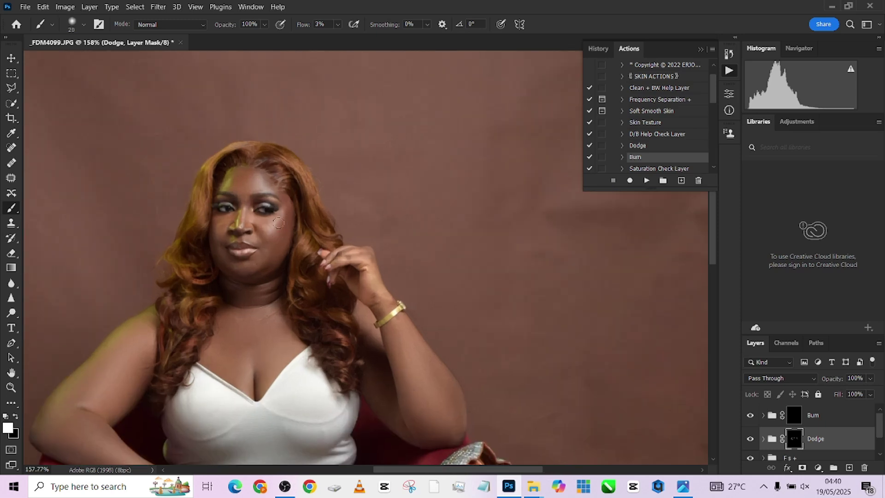
scroll(253, 201, "up", 1)
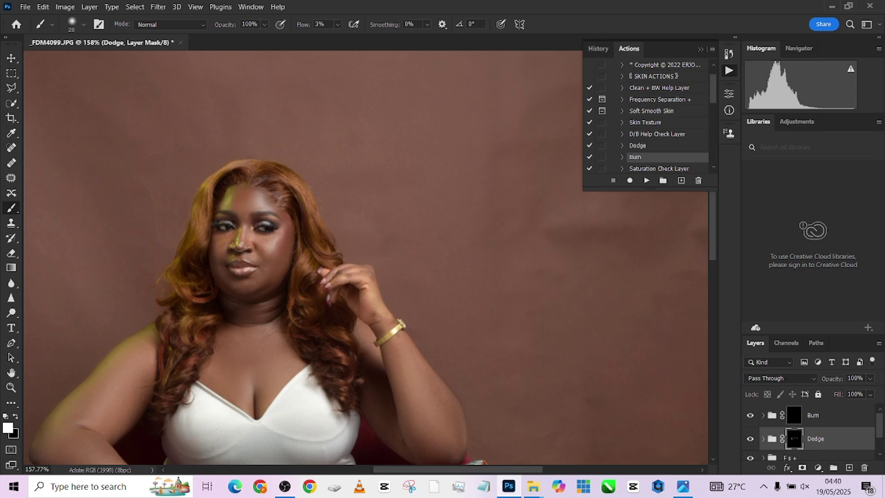
- Brighten the finer facial highlights on the Dodge mask, reducing the brush to 9 px
key("bracketleft")
key("bracketright")
key("bracketright")
key("bracketright")
key("bracketleft")
key("bracketleft")
key("bracketleft")
scroll(323, 160, "down", 5)
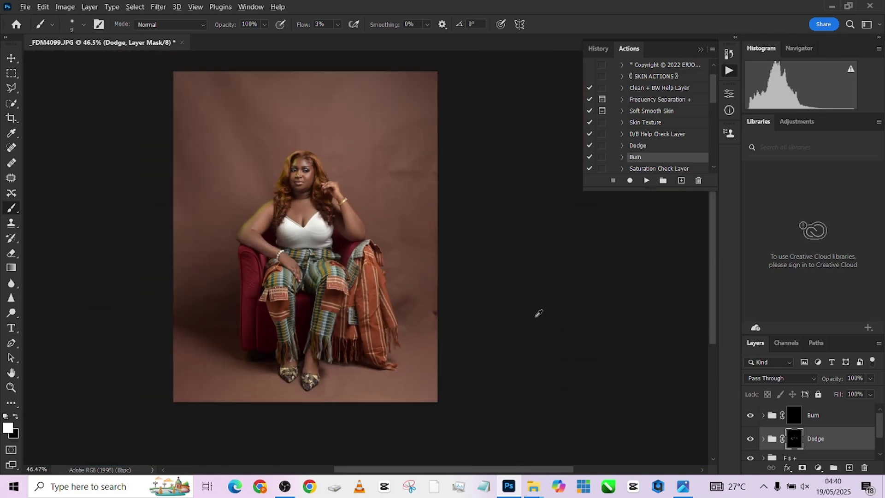
- Darken the shadow areas of the arms and chest on the Burn mask with brush sizes of 53 and 41 px
scroll(533, 312, "up", 2)
left_click(796, 417)
scroll(252, 221, "up", 4)
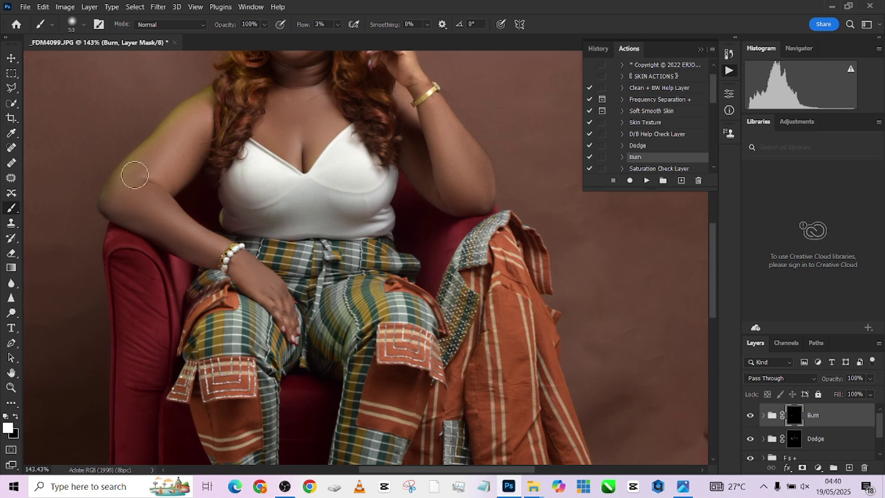
key("bracketleft")
key("bracketleft")
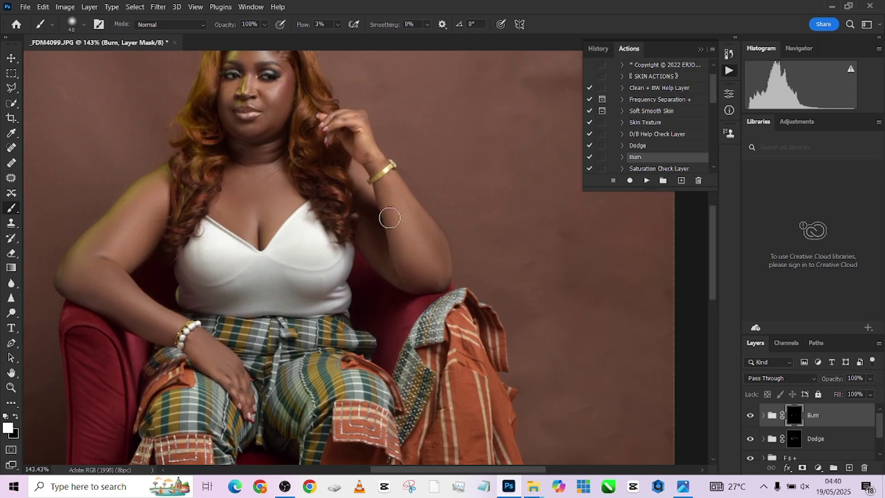
left_click_drag(262, 225, 304, 291)
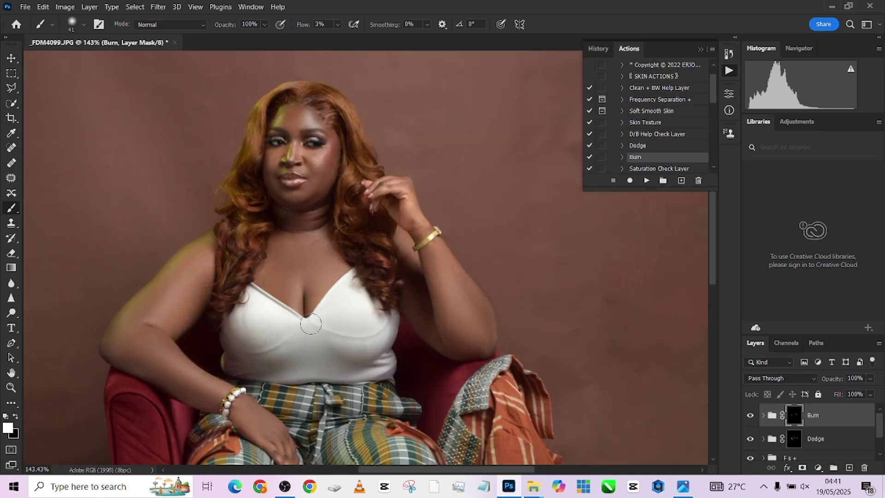
- Deepen the shadows around the face and hairline on the Burn mask with a 29 px brush
scroll(287, 160, "up", 4)
left_click_drag(287, 161, 323, 237)
key("bracketleft")
key("bracketleft")
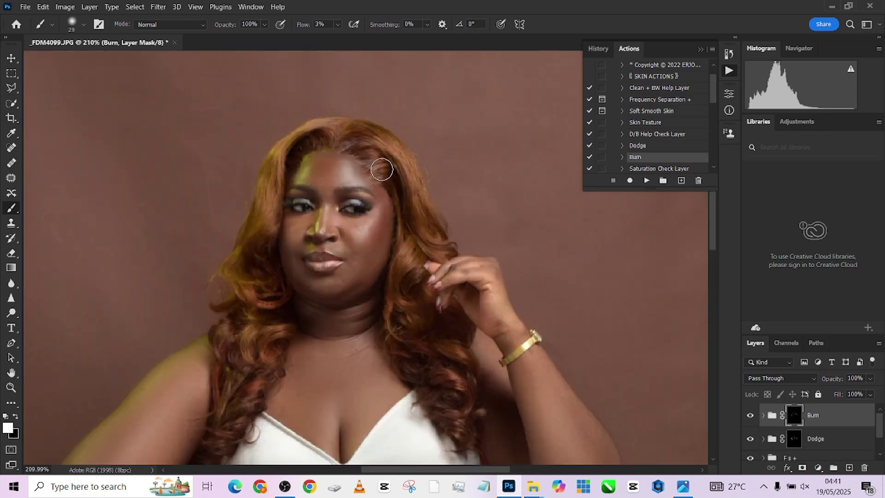
- Flatten the dodge, burn and frequency separation groups into a single Background layer
scroll(375, 166, "down", 2)
scroll(387, 144, "down", 5)
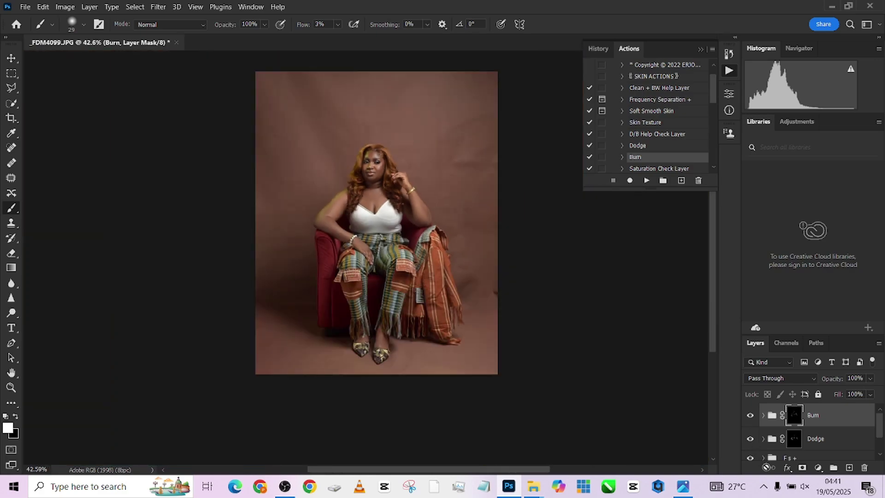
scroll(812, 438, "down", 1)
right_click(810, 449)
left_click(809, 411)
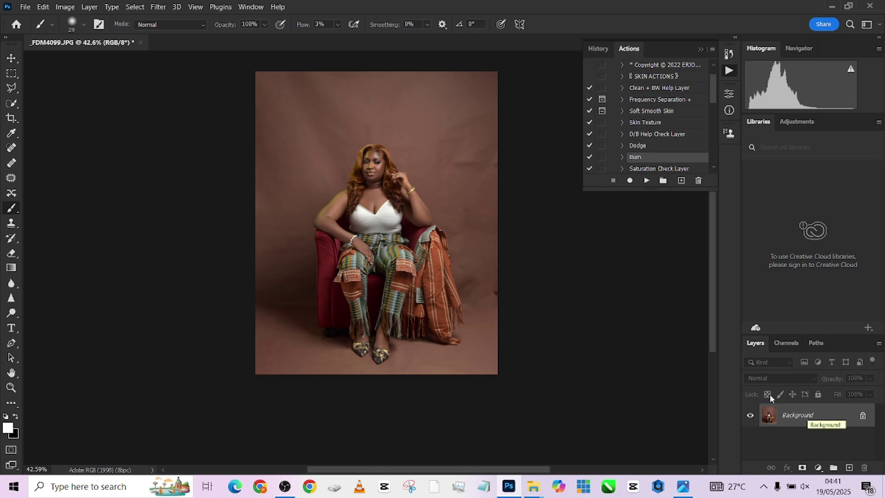
- Select the seated woman and draped jacket with the Quick Selection tool and invert the selection to the backdrop
scroll(489, 239, "up", 1)
left_click_drag(463, 213, 494, 237)
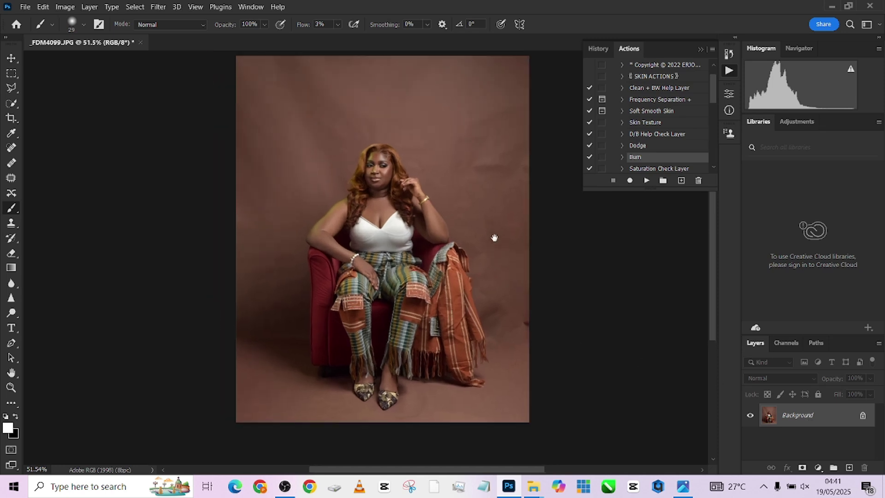
scroll(483, 239, "up", 2)
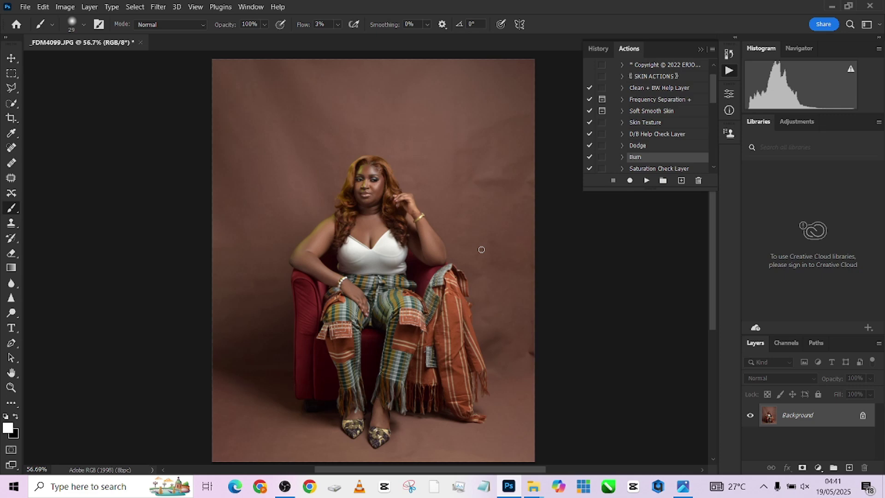
left_click(12, 103)
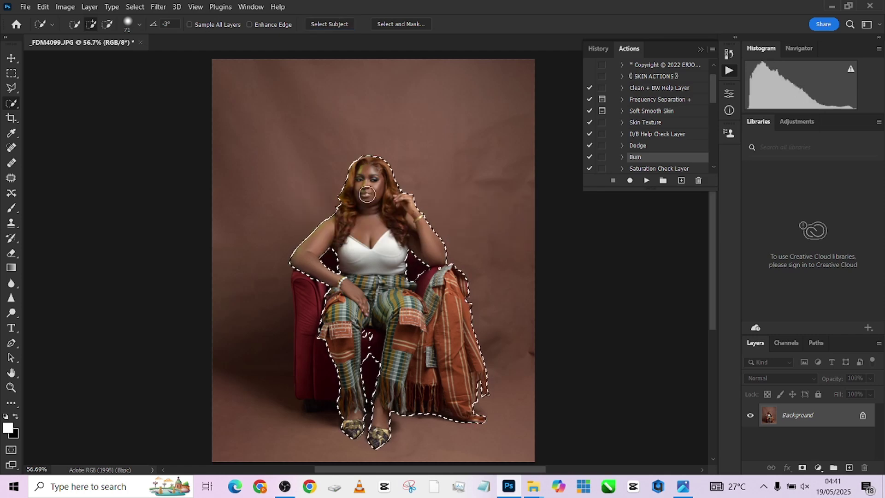
right_click(367, 238)
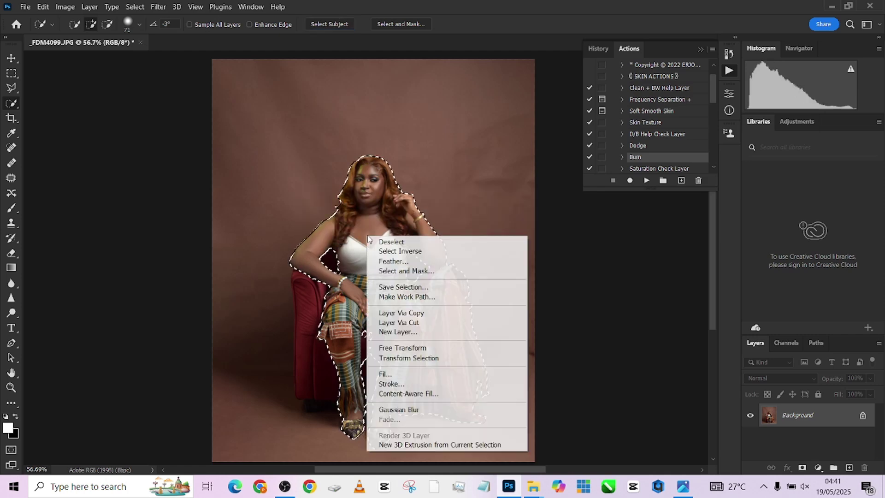
- Subtract the red chair, including the parts behind her arms and legs, from the backdrop selection with a 40 px brush
right_click(330, 287, "alt")
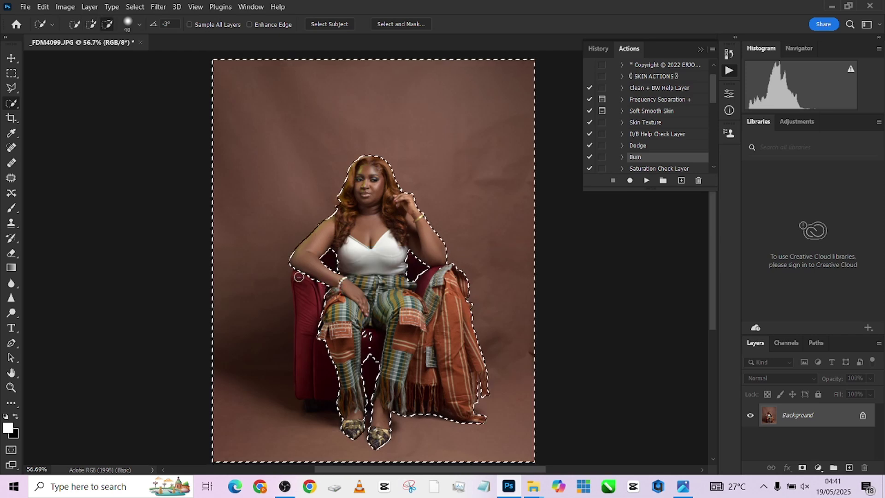
mouse_move(317, 292)
left_mouse_down()
mouse_move(320, 383)
mouse_move(313, 292)
mouse_move(302, 283)
mouse_move(316, 379)
mouse_move(307, 391)
left_mouse_up()
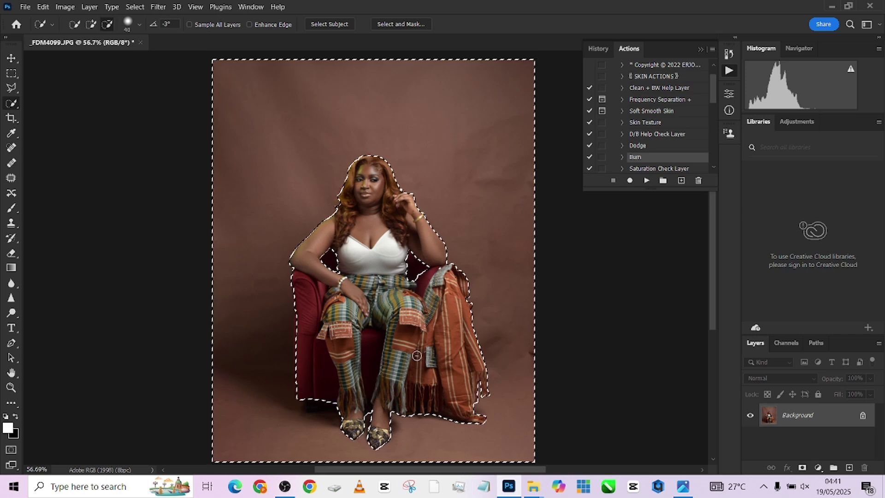
left_click_drag(419, 250, 409, 267)
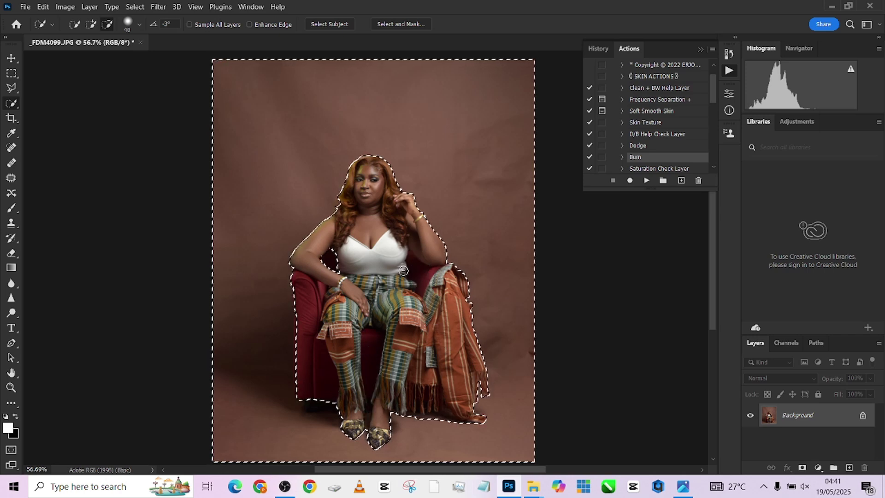
mouse_move(331, 257)
left_mouse_down()
mouse_move(325, 265)
mouse_move(341, 283)
left_mouse_up()
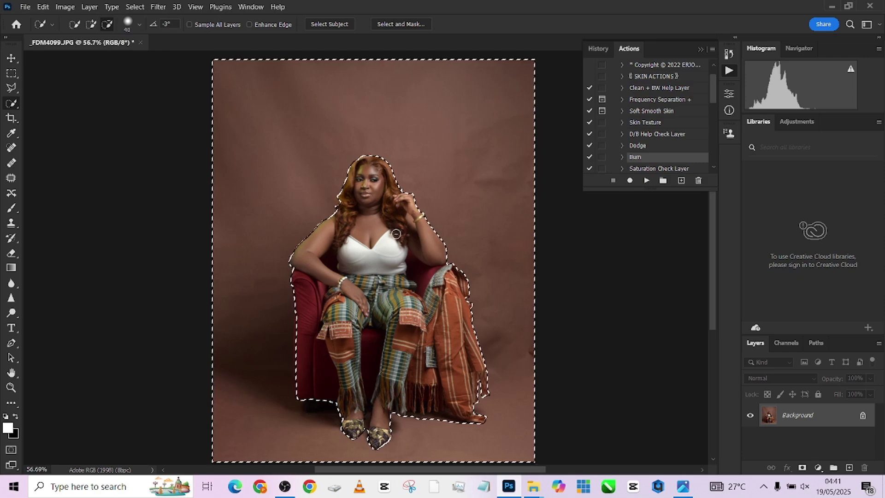
- Refine the backdrop selection beneath the jacket hem and subtract the dark chair base using a 19 px Quick Selection brush
scroll(465, 303, "up", 3)
scroll(466, 303, "up", 2)
left_click_drag(455, 306, 407, 209)
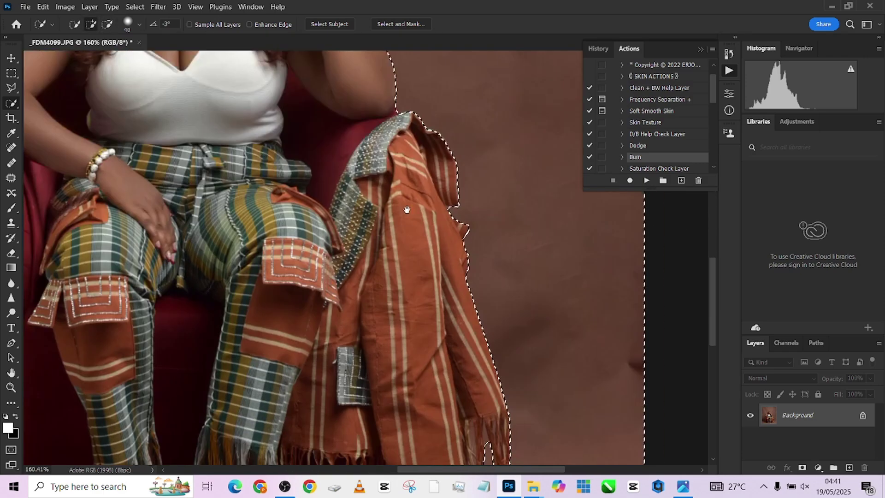
mouse_move(498, 437)
left_mouse_down()
mouse_move(407, 234)
mouse_move(582, 236)
mouse_move(497, 241)
left_mouse_up()
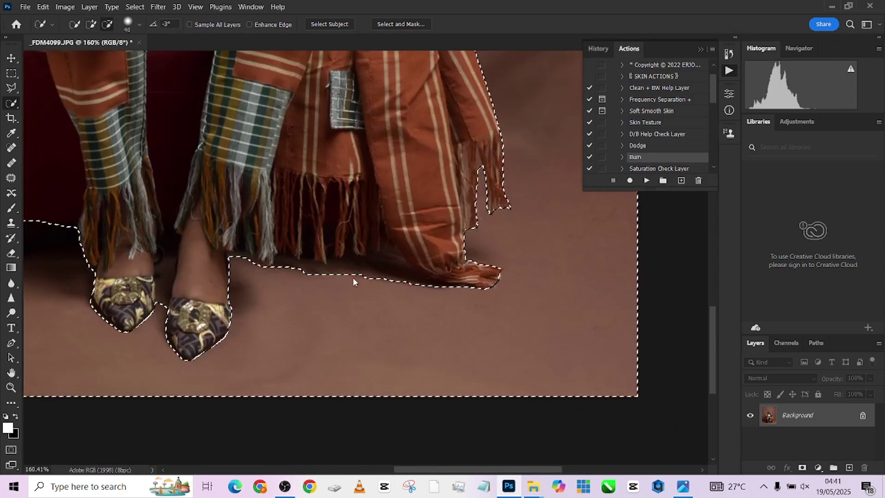
mouse_move(353, 278)
left_mouse_down()
mouse_move(316, 276)
mouse_move(352, 270)
mouse_move(408, 282)
mouse_move(397, 254)
mouse_move(322, 240)
left_mouse_up()
left_click_drag(218, 279, 342, 281)
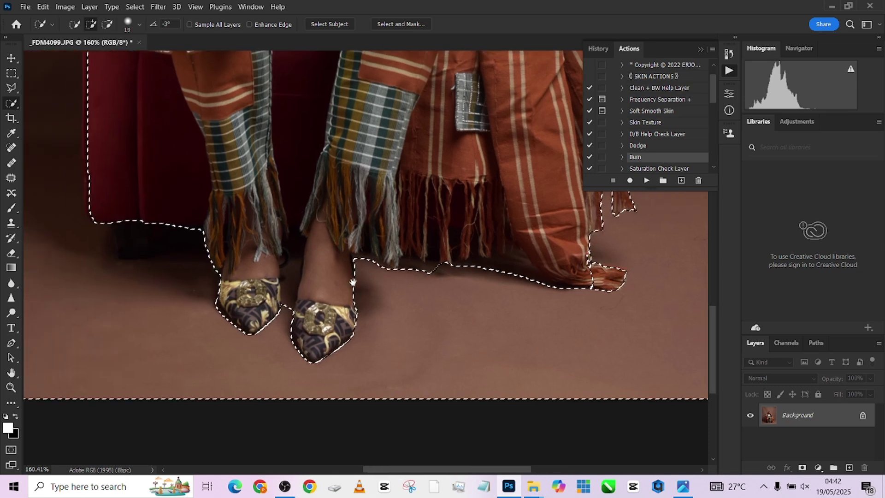
mouse_move(161, 224)
left_mouse_down()
mouse_move(124, 238)
mouse_move(172, 270)
mouse_move(199, 308)
mouse_move(192, 280)
mouse_move(155, 274)
left_mouse_up()
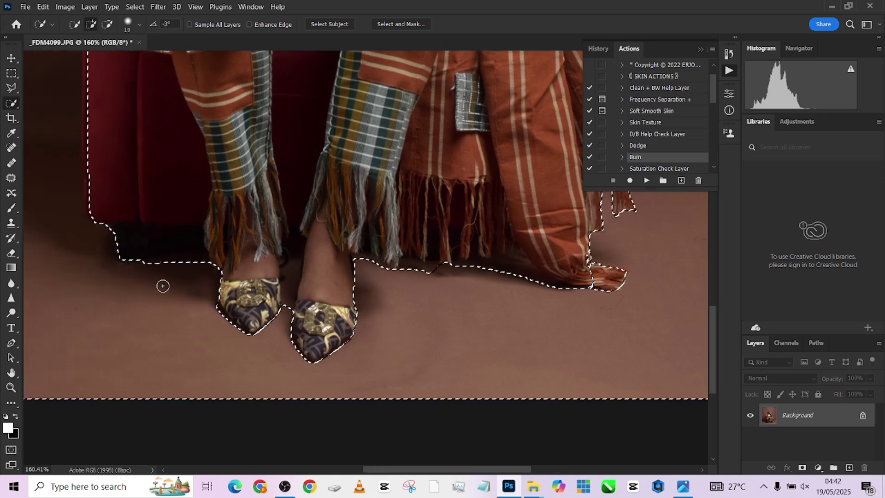
- Refine the backdrop selection between the shoes and along the chair's outer side with a 5 px Quick Selection brush
right_click(298, 295, "alt")
right_click(289, 310, "alt")
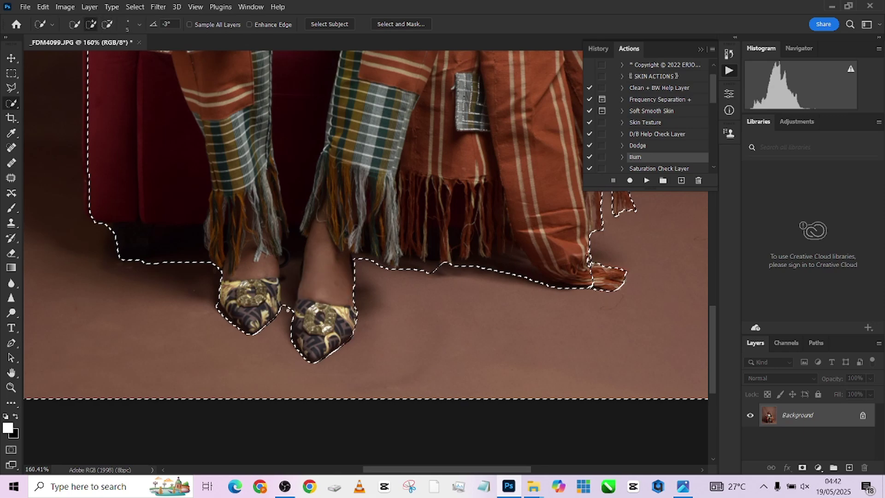
left_click_drag(289, 309, 292, 262)
left_click_drag(122, 176, 237, 282)
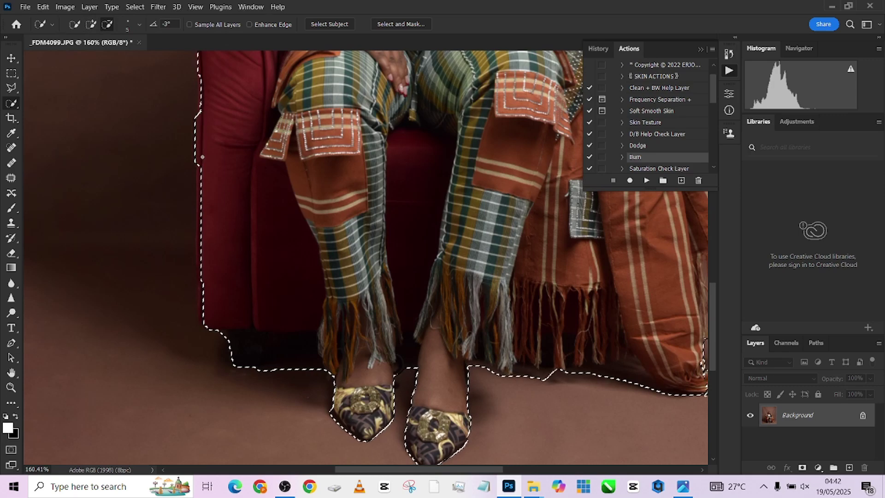
left_click_drag(190, 160, 199, 249)
scroll(198, 250, "down", 3)
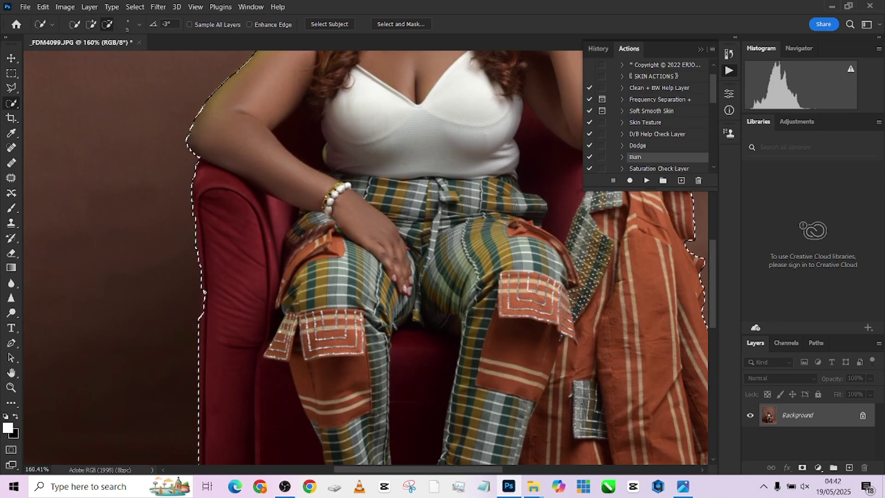
scroll(215, 247, "down", 2)
scroll(216, 247, "down", 2)
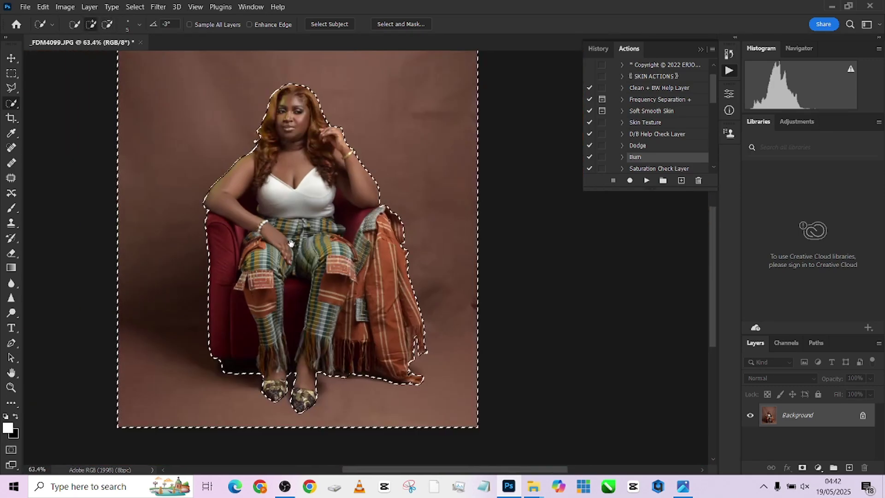
scroll(300, 218, "down", 2)
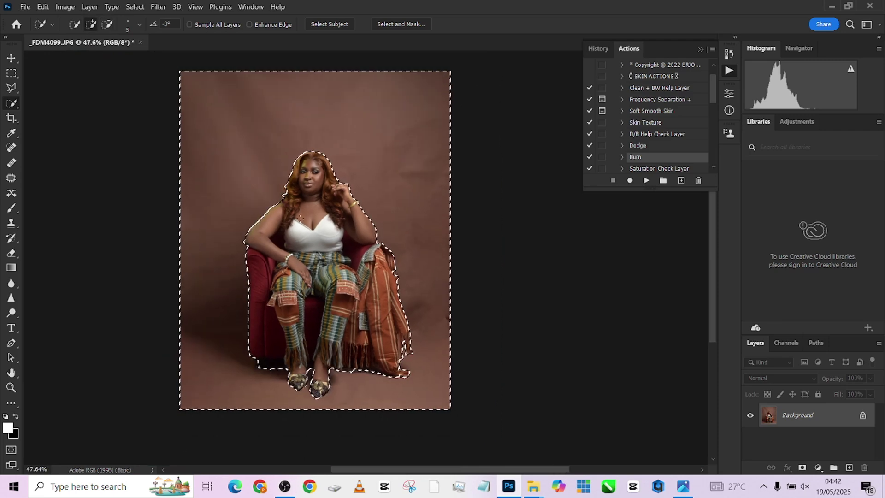
- Duplicate the Background layer and cut the selected backdrop out of the copy onto its own layer
left_click_drag(802, 414, 849, 467)
right_click(398, 174)
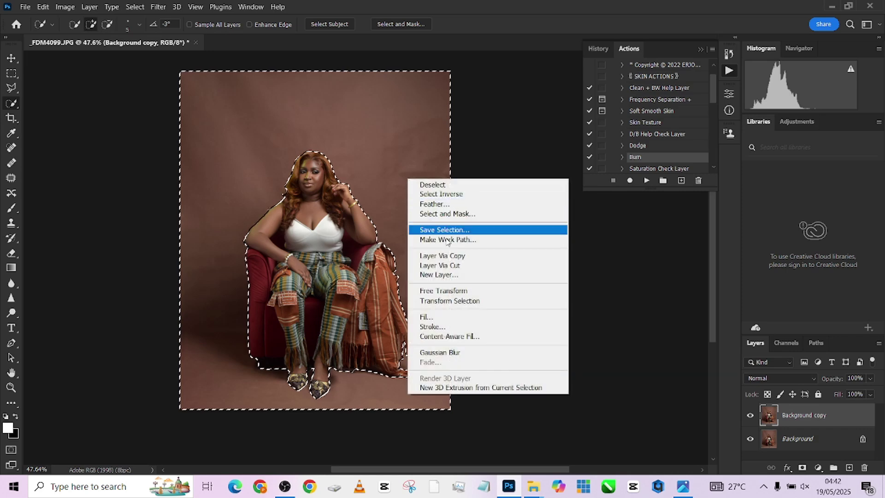
left_click(453, 265)
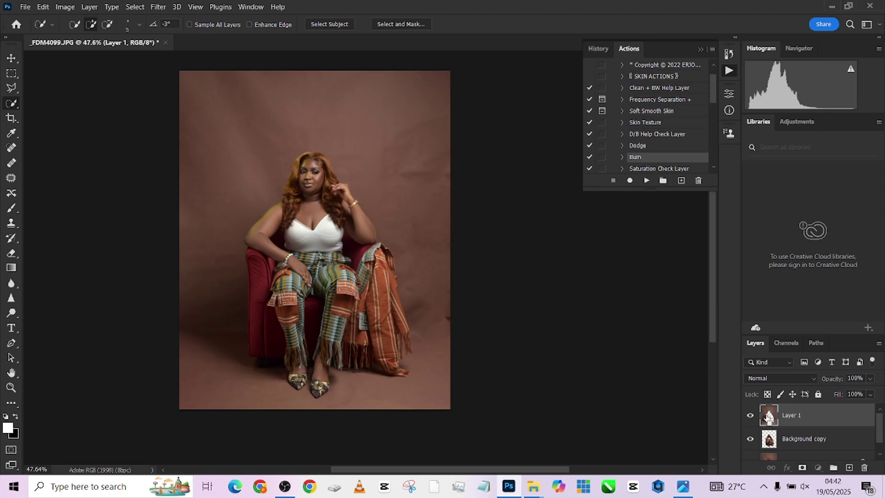
- Load the backdrop layer's selection, apply a Gaussian Blur with a radius of 150.3 pixels, and deselect
left_click(768, 417, "ctrl")
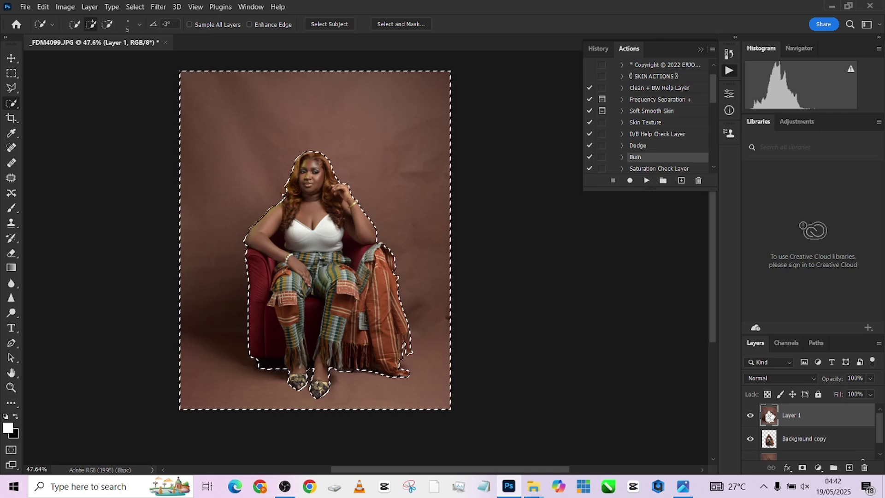
left_click(158, 7)
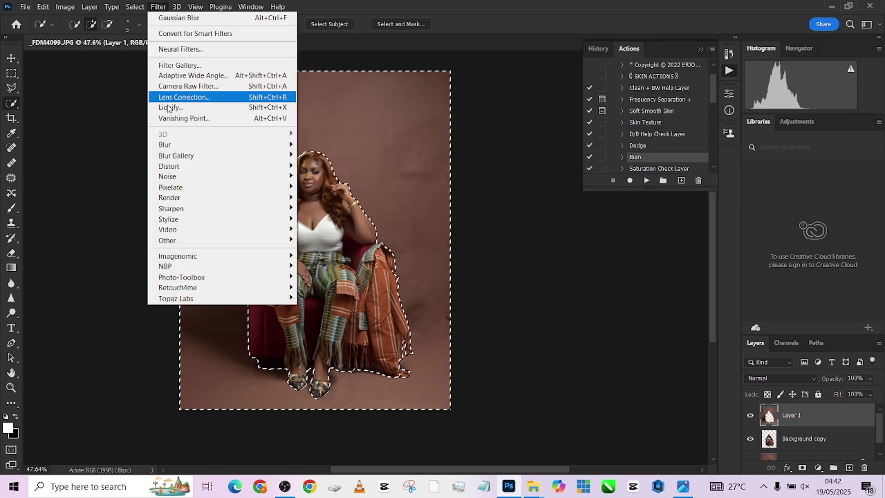
mouse_move(178, 144)
left_click(333, 187)
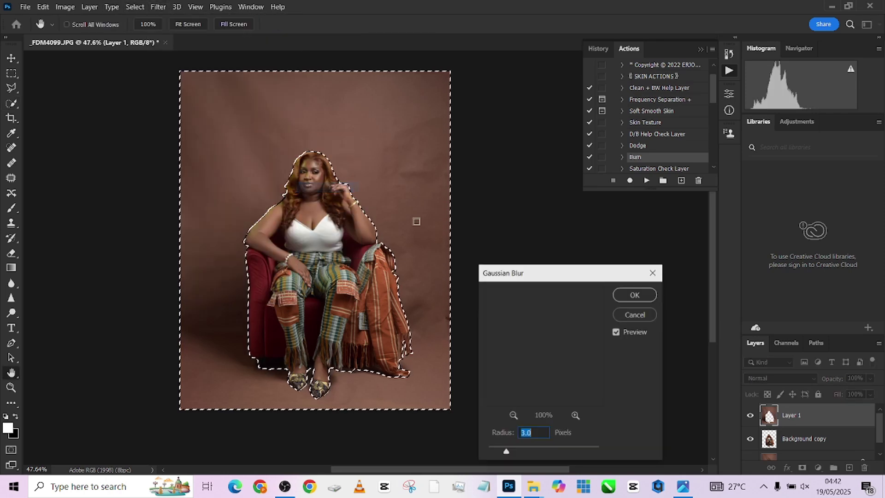
left_click_drag(552, 450, 568, 451)
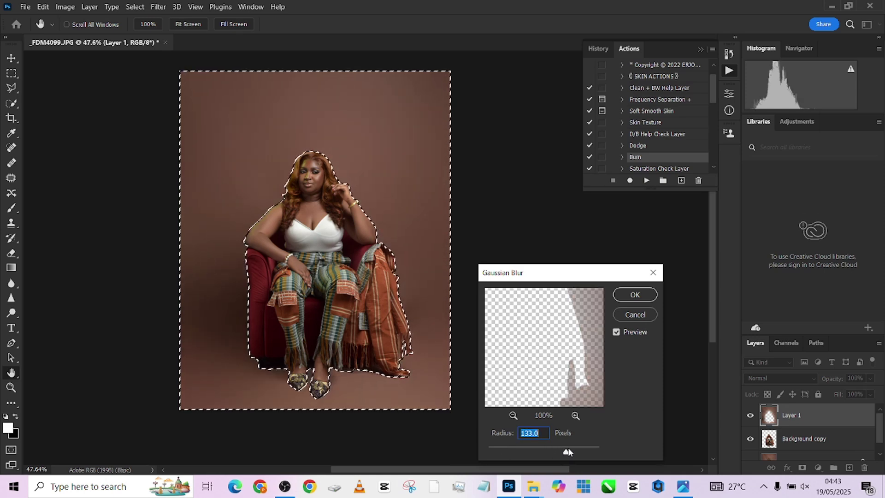
left_click(626, 297)
key("ctrl+d")
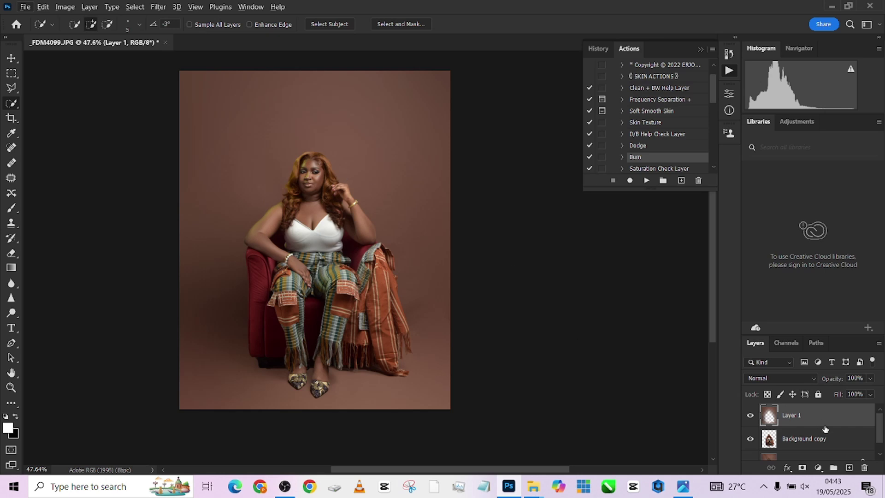
- Move the Background copy layer above Layer 1 and add a white Solid Color fill layer between them
left_click_drag(852, 446, 847, 415)
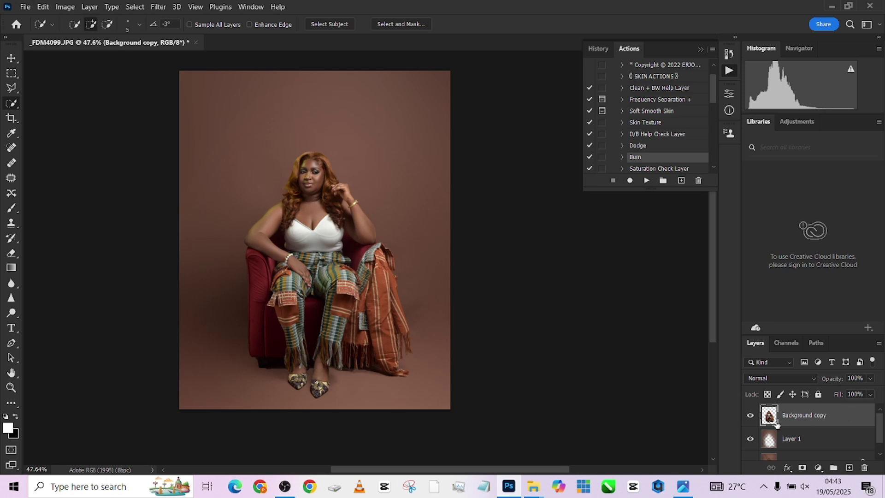
left_click(814, 438)
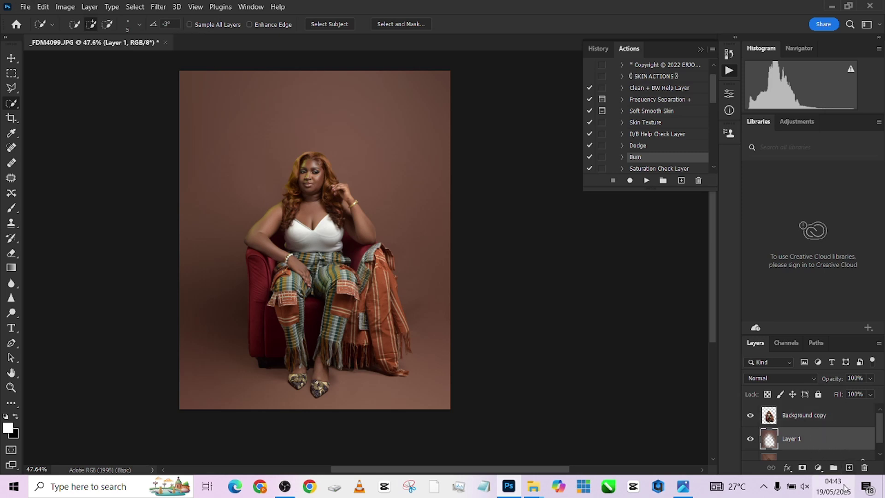
left_click(818, 467)
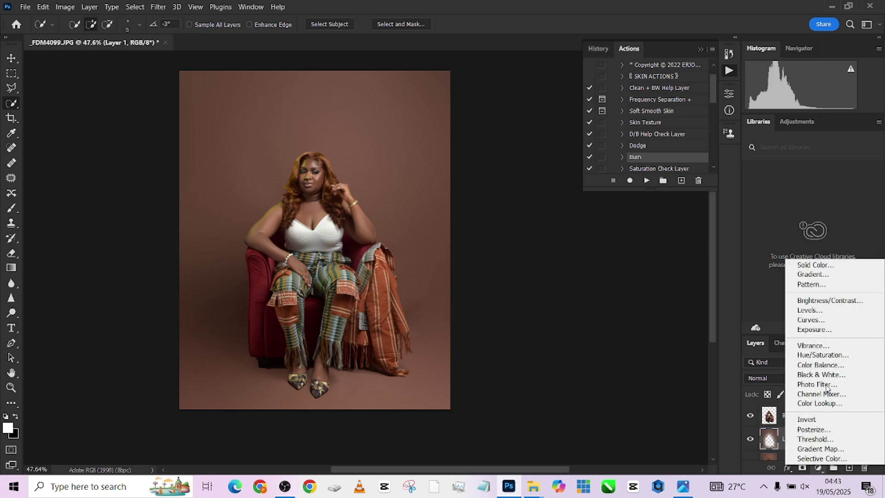
left_click(803, 264)
left_click(825, 154)
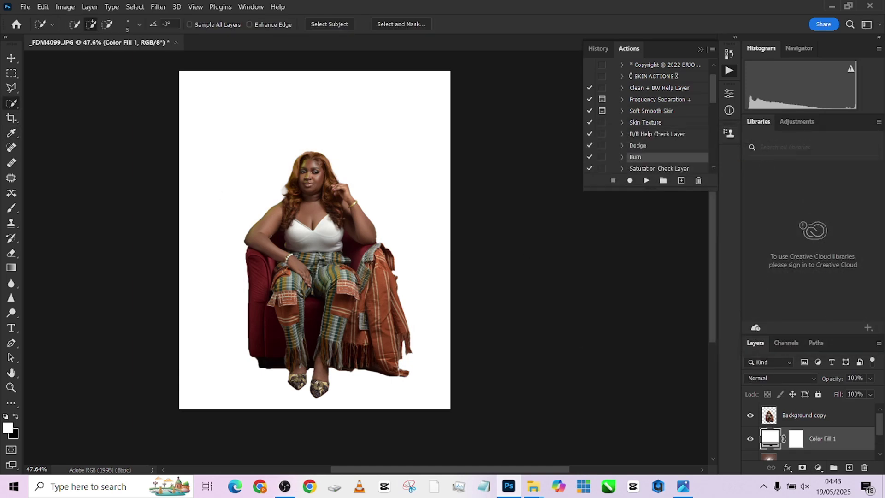
- Hide the fill layer, recolour it to brown 58371d sampled from the subject's hair, and show it again
left_click(750, 438)
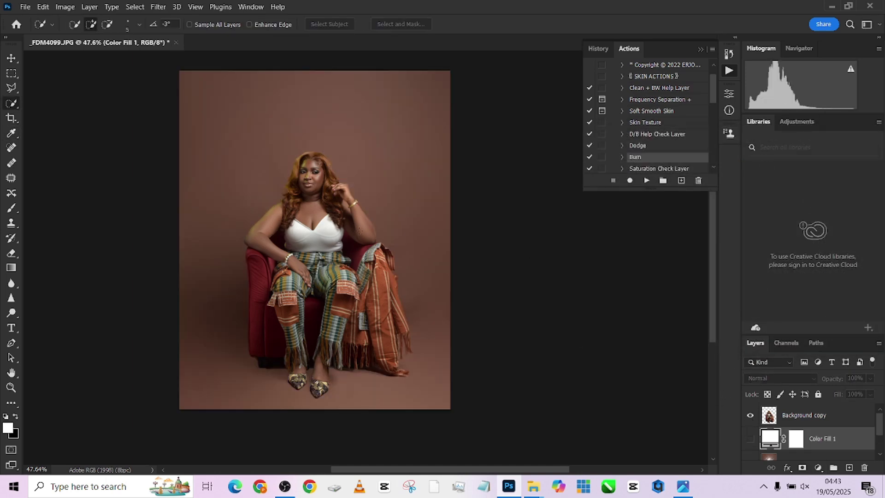
double_click(774, 438)
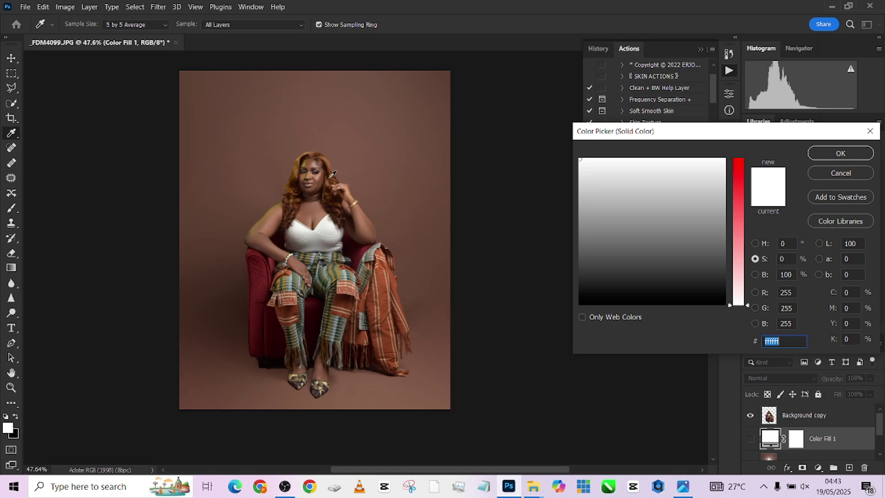
left_click(332, 171)
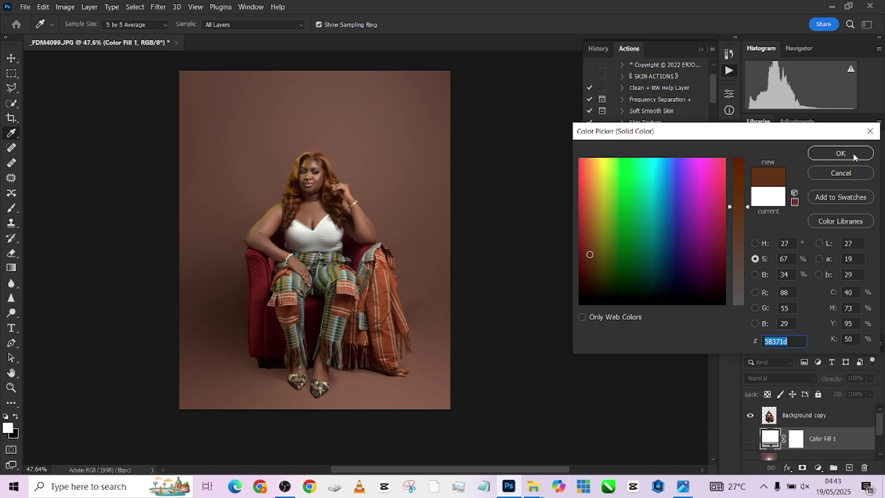
left_click(840, 154)
left_click(749, 440)
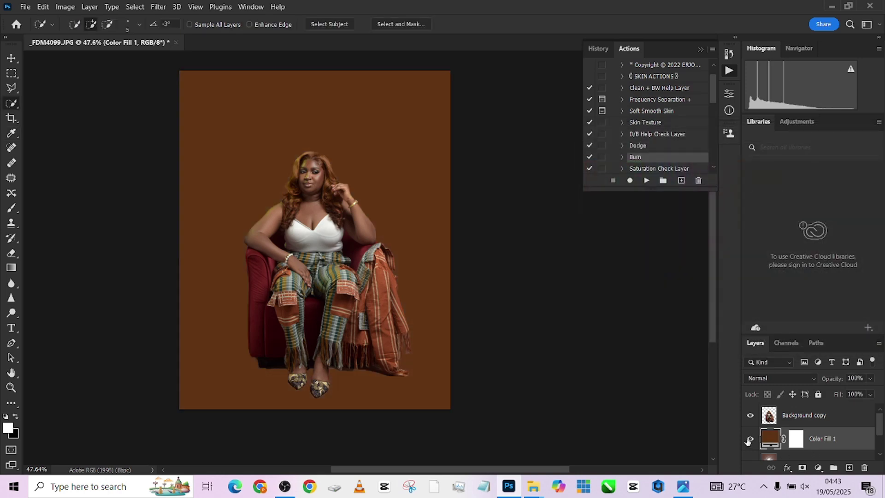
- Set the brown fill layer's blend mode to Multiply and its opacity to 73%
left_click(767, 378)
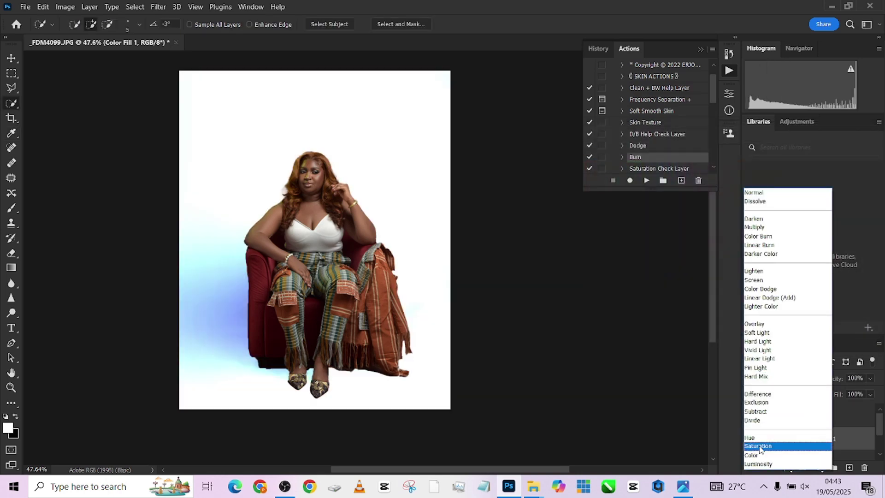
left_click(763, 227)
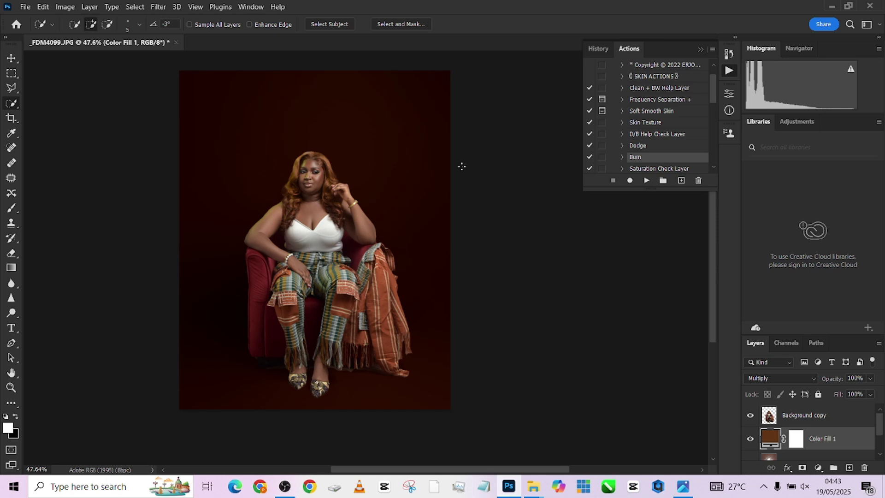
left_click_drag(464, 251, 432, 229)
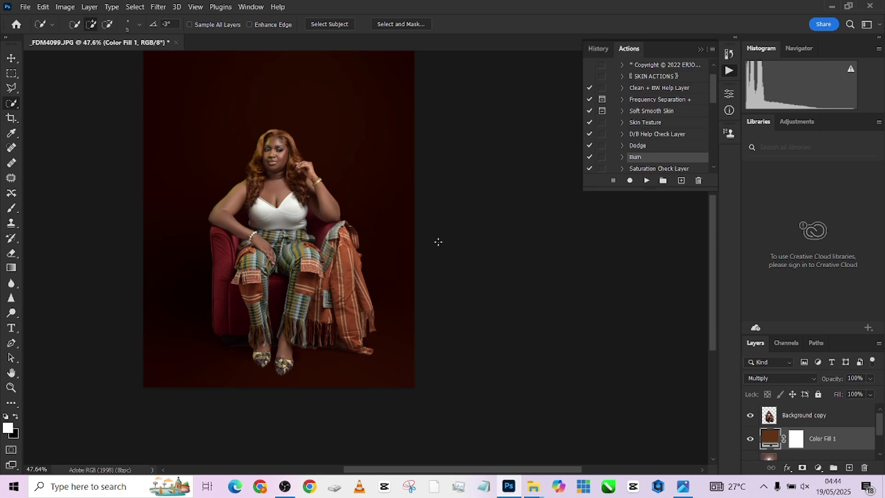
left_click_drag(438, 241, 491, 272)
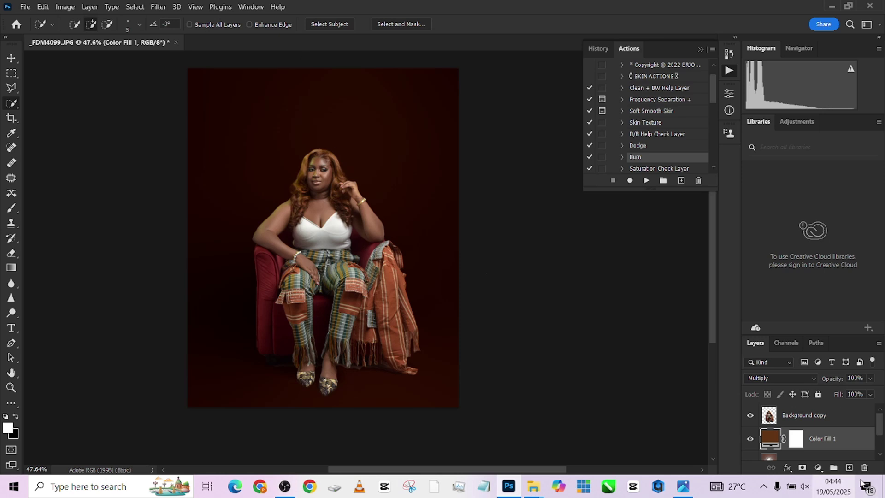
left_click(870, 378)
left_click_drag(870, 391, 862, 392)
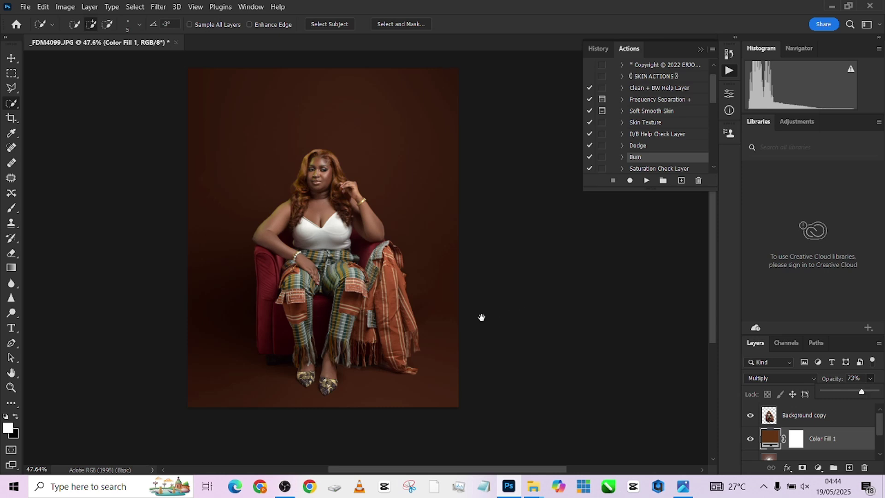
- Compare the image with blurred Layer 1 hidden and shown, and add a layer mask to Layer 1
scroll(814, 441, "down", 2)
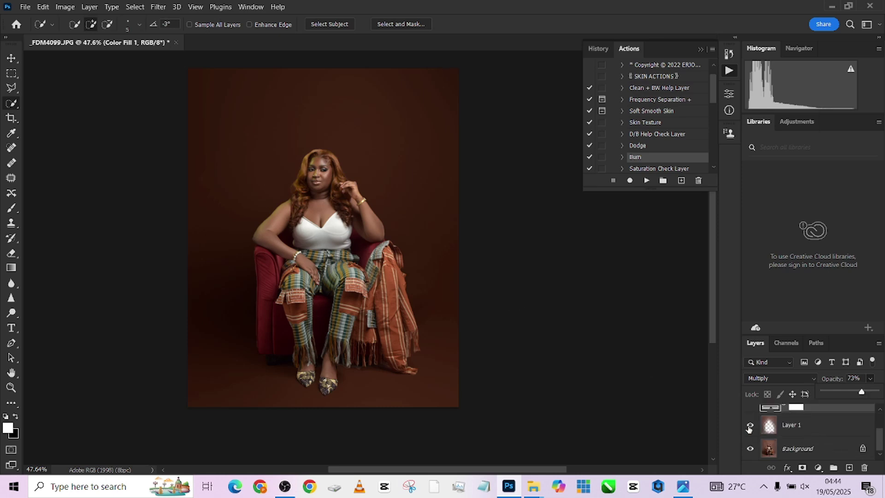
left_click(748, 428)
left_click(750, 424)
left_click(801, 425)
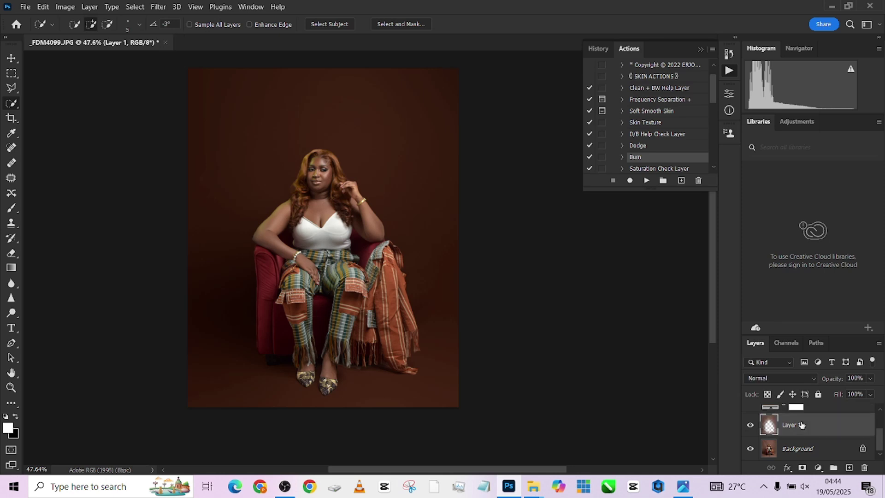
left_click(802, 469)
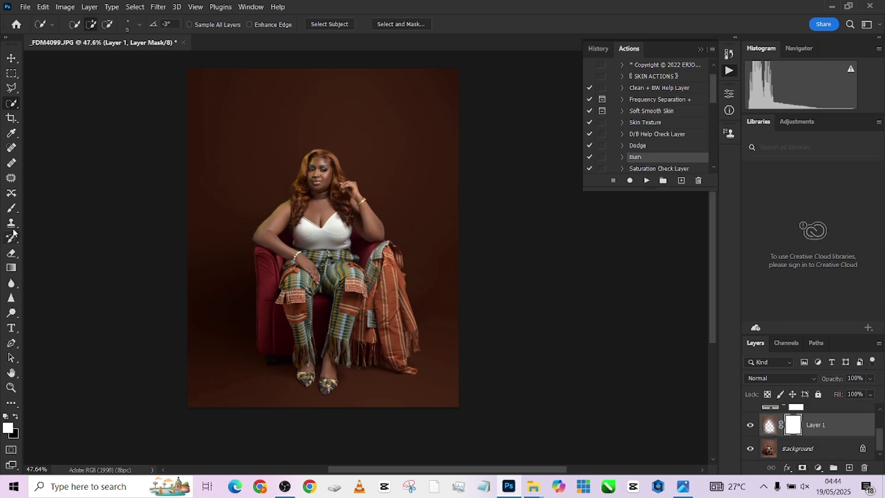
- Paint black on Layer 1's mask over the floor around the chair base and feet with a 295 px brush at 3% flow
left_click(12, 210)
right_click(277, 369, "alt")
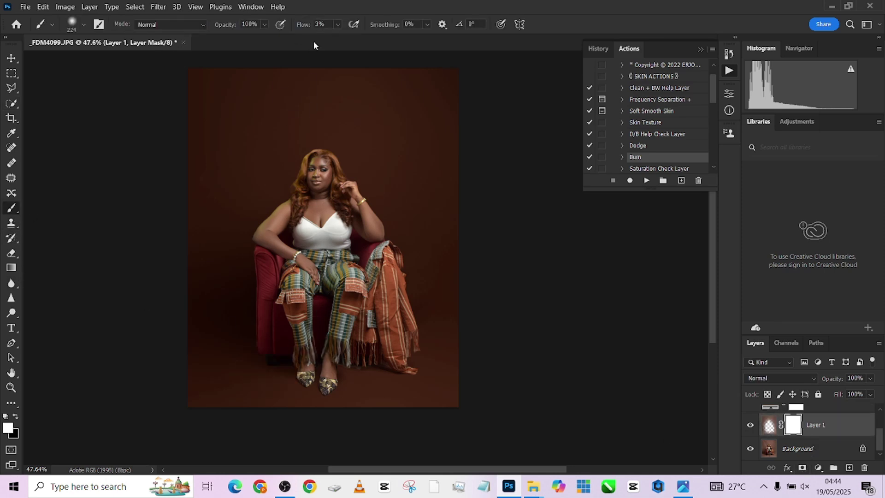
left_click_drag(274, 325, 313, 326)
key("x")
right_click(319, 348, "alt")
right_click(306, 346, "alt")
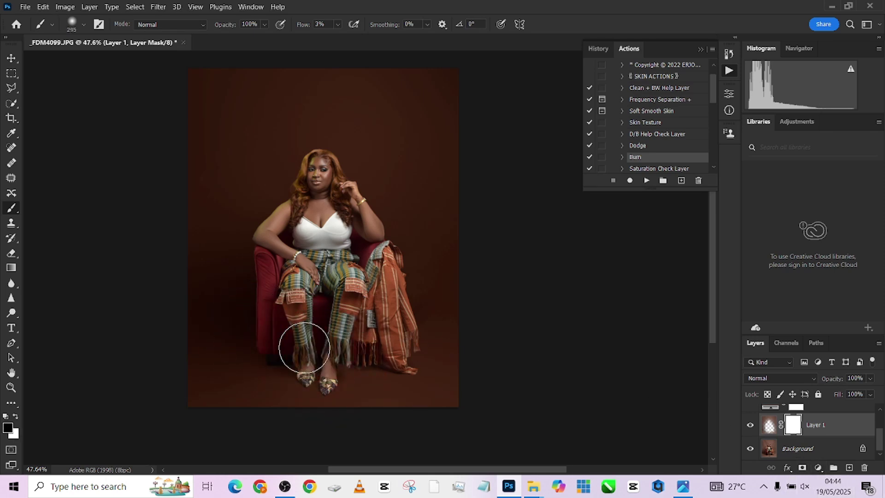
mouse_move(236, 327)
left_mouse_down()
mouse_move(317, 364)
mouse_move(442, 355)
mouse_move(232, 338)
mouse_move(380, 346)
mouse_move(311, 353)
mouse_move(331, 376)
mouse_move(375, 361)
mouse_move(343, 362)
mouse_move(340, 373)
mouse_move(372, 368)
left_mouse_up()
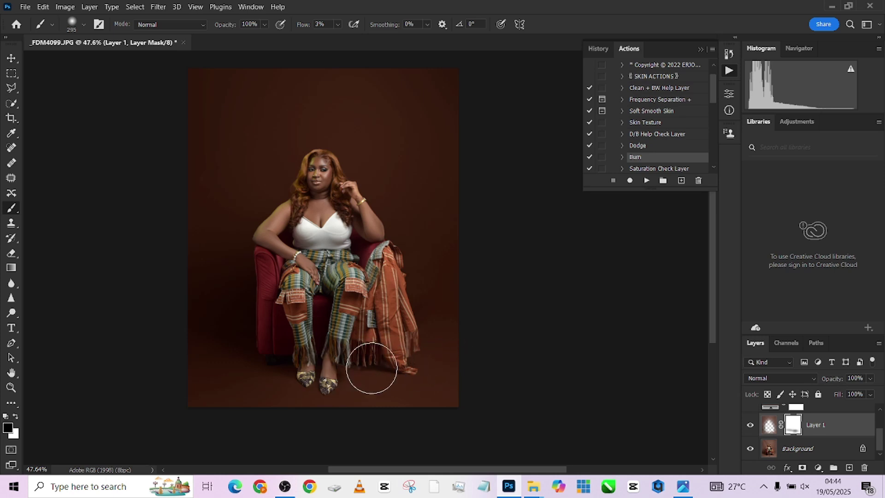
- Paint more black across the width of the floor on Layer 1's mask, comparing the result with the layer hidden
left_click(751, 425)
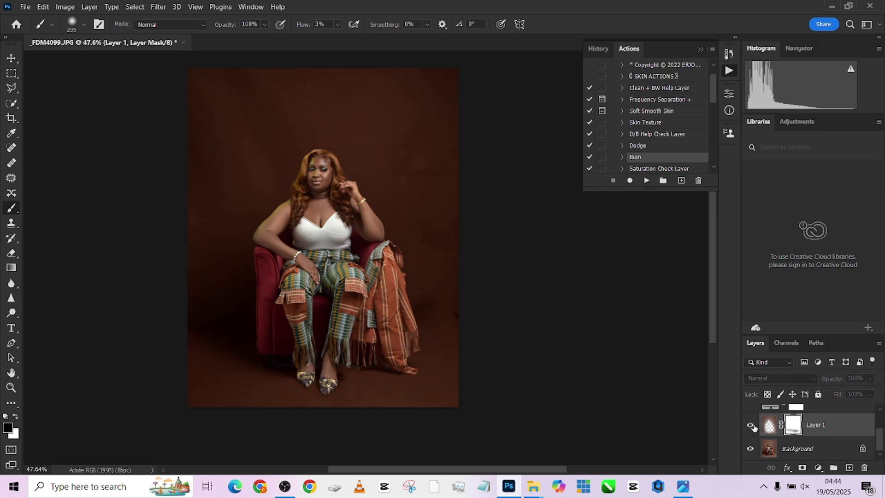
left_click(751, 425)
mouse_move(205, 310)
left_mouse_down()
mouse_move(300, 364)
mouse_move(221, 347)
mouse_move(306, 371)
mouse_move(234, 342)
mouse_move(206, 363)
mouse_move(387, 352)
mouse_move(302, 347)
mouse_move(272, 356)
mouse_move(362, 374)
mouse_move(490, 357)
left_mouse_up()
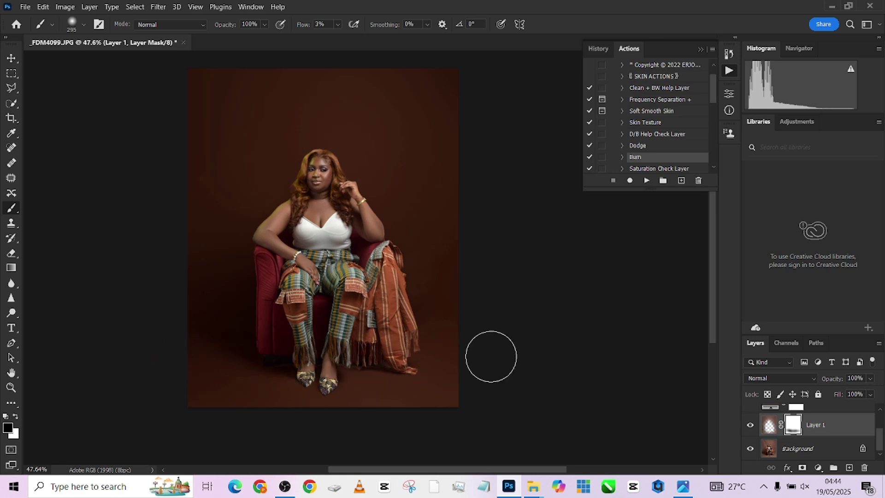
left_click(750, 425)
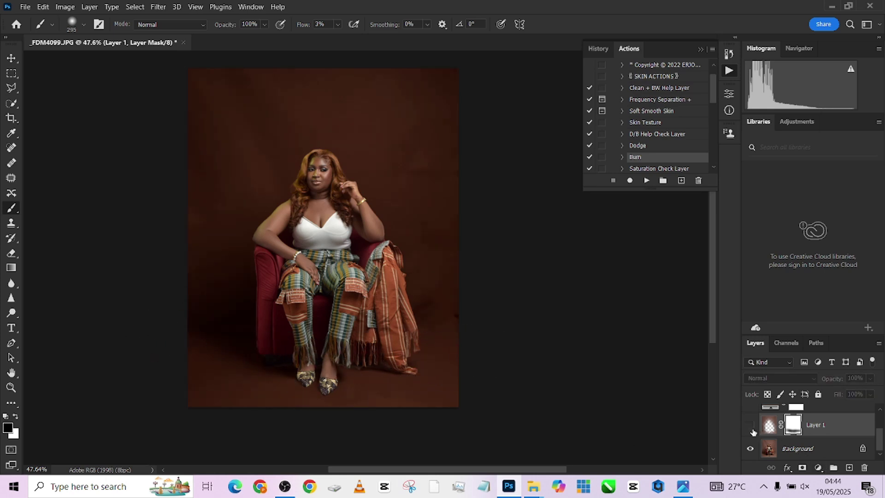
left_click(751, 427)
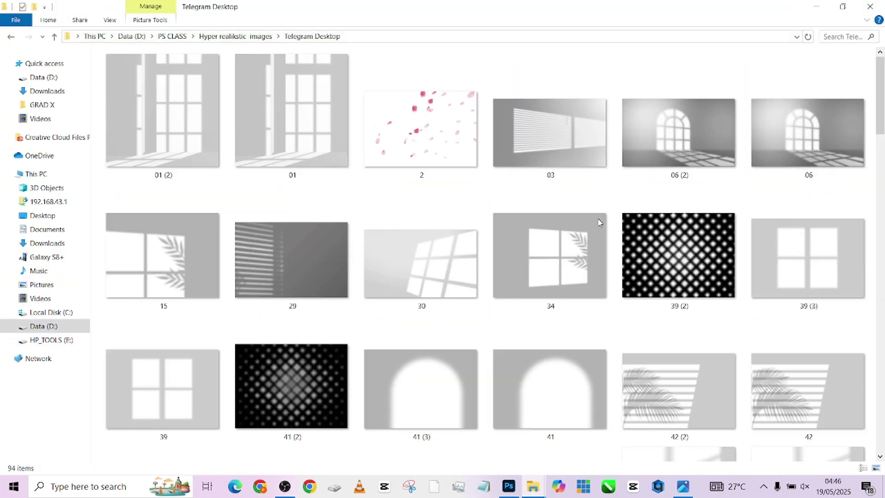
- Place the window-shadow overlay 34 from the PS CLASS folder above Layer 1 and enlarge it to spread across the backdrop
scroll(413, 241, "down", 1)
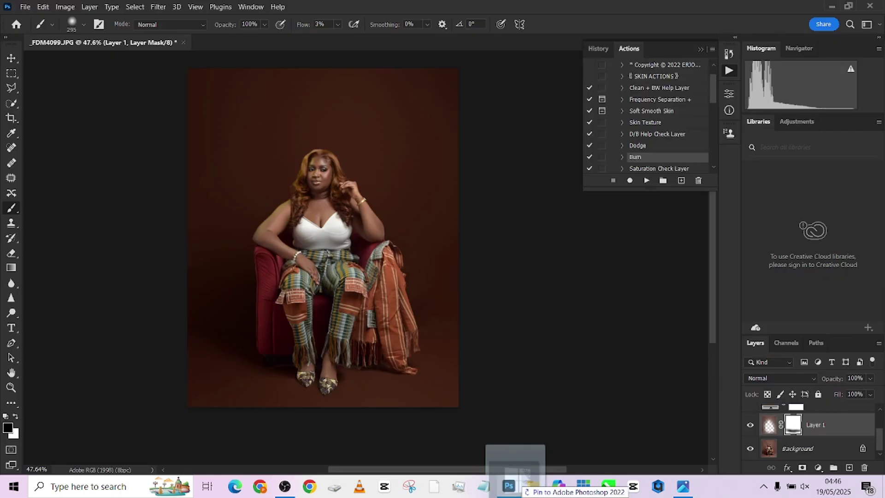
left_click_drag(508, 483, 420, 197)
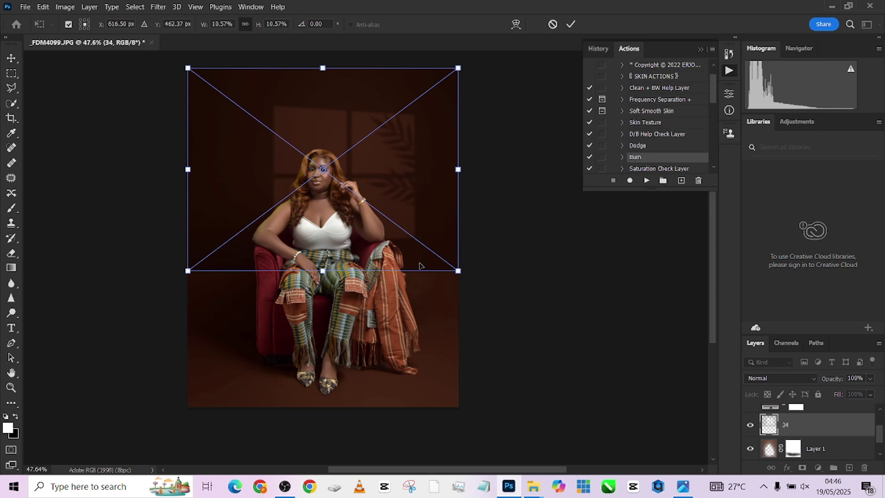
left_click_drag(322, 271, 322, 340)
left_click_drag(410, 326, 376, 327)
left_click_drag(517, 342, 555, 370)
left_click_drag(476, 337, 471, 338)
left_click(571, 25)
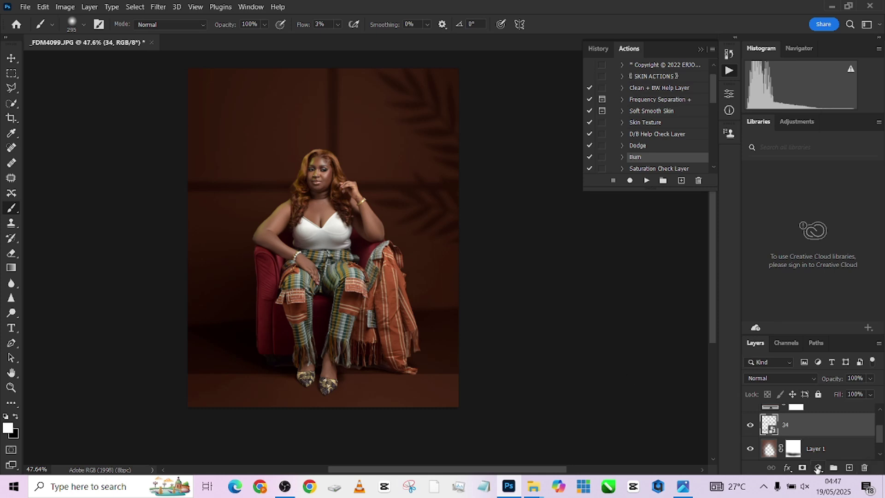
- Mask overlay 34 to fade its lower edge into the floor and set its opacity to 66%
left_click(802, 468)
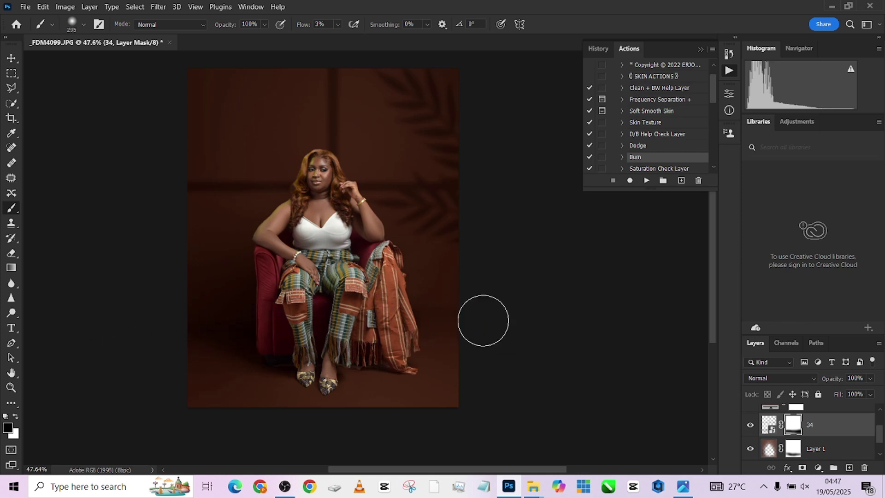
left_click(869, 379)
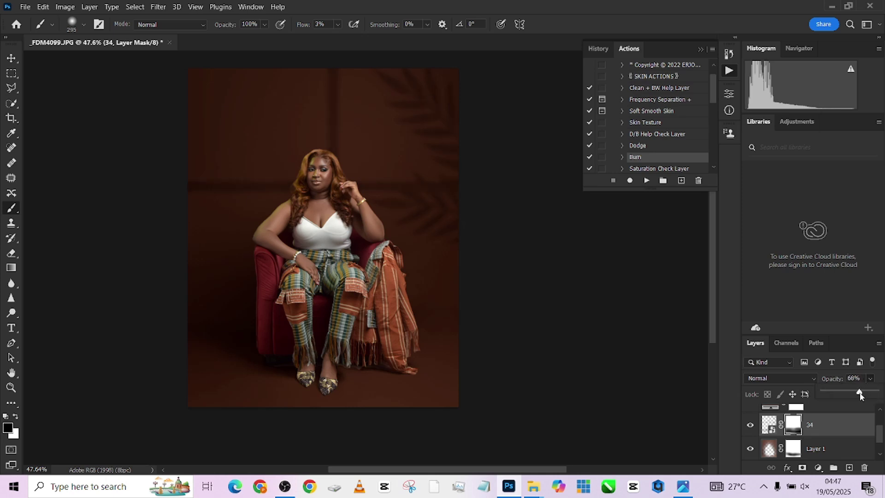
- Transform overlay 34, reducing its height to 80.72% and stretching its width so the window and leaf shadows span the upper backdrop
key("v")
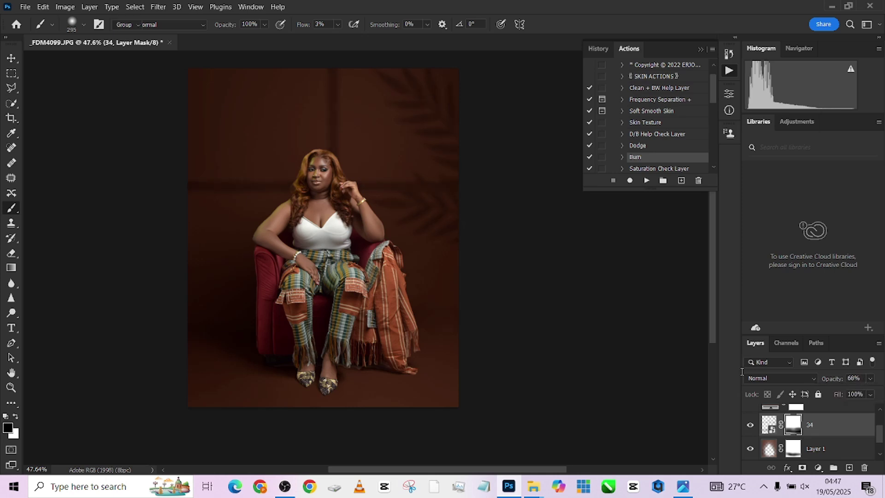
left_click_drag(281, 374, 282, 312)
left_click_drag(430, 259, 452, 272)
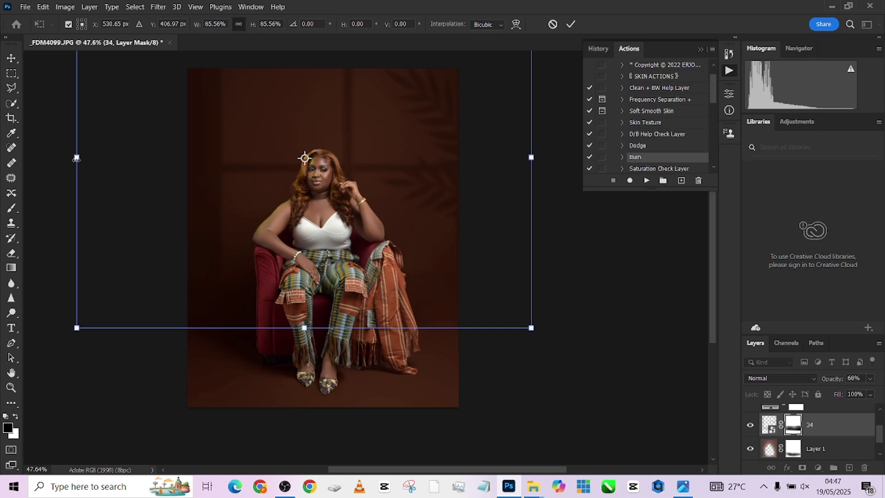
left_click_drag(76, 158, 32, 158)
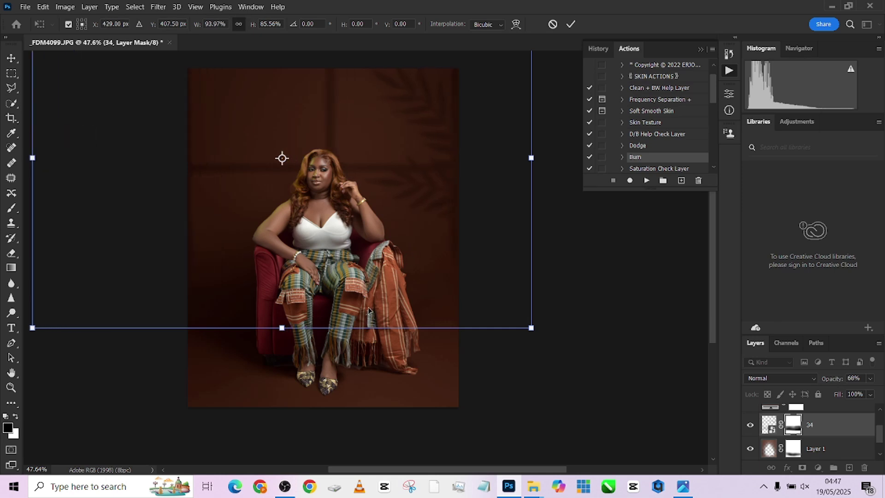
left_click_drag(376, 332, 376, 313)
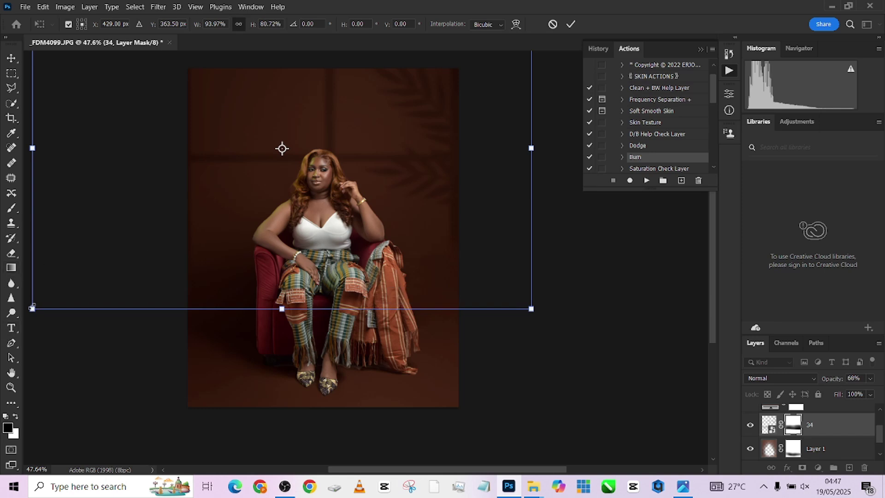
left_click_drag(30, 302, 20, 303)
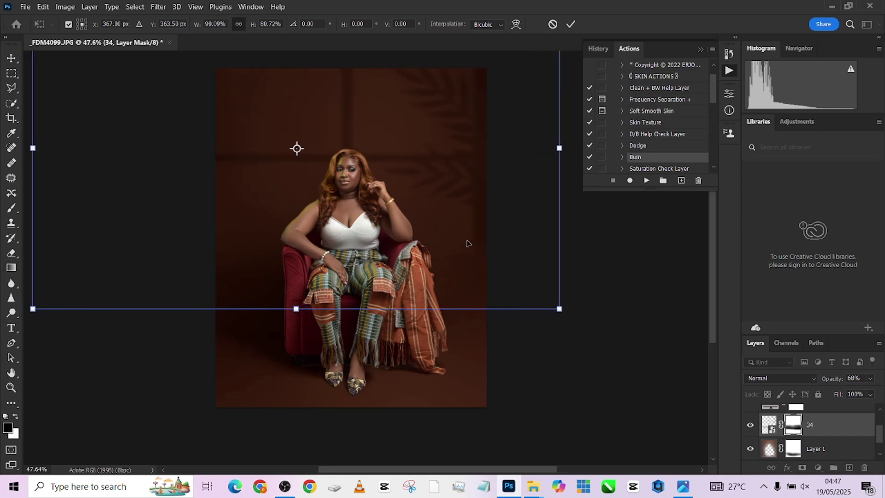
left_click_drag(562, 225, 579, 226)
left_click_drag(410, 230, 395, 287)
left_click(570, 24)
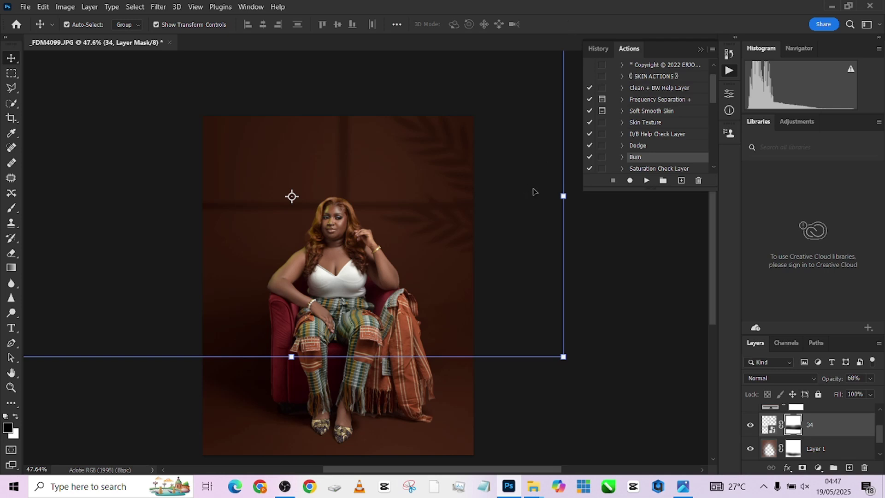
- Add a Solid Color fill layer above Background copy in a medium brown, about #654a2c
left_click_drag(510, 420, 525, 406)
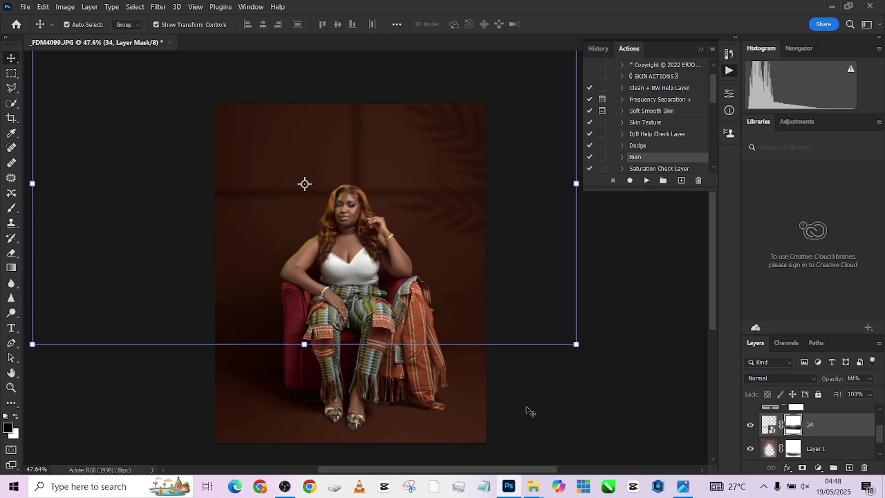
scroll(781, 444, "up", 2)
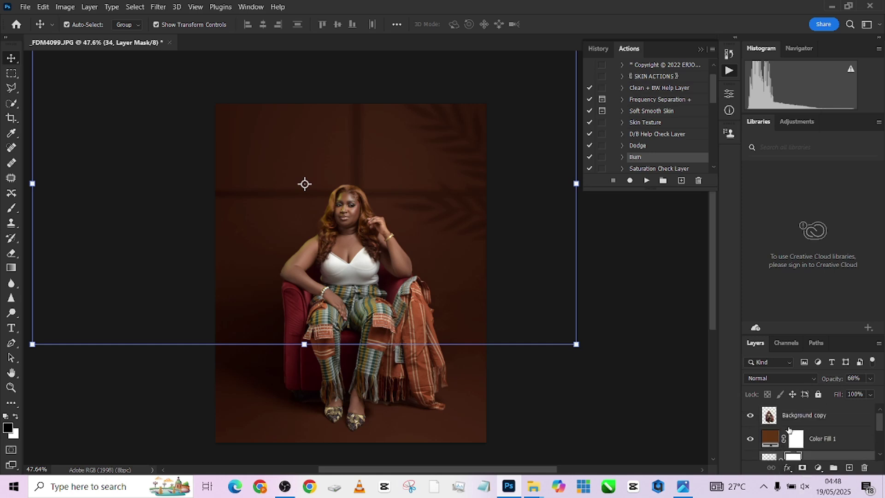
left_click(793, 414)
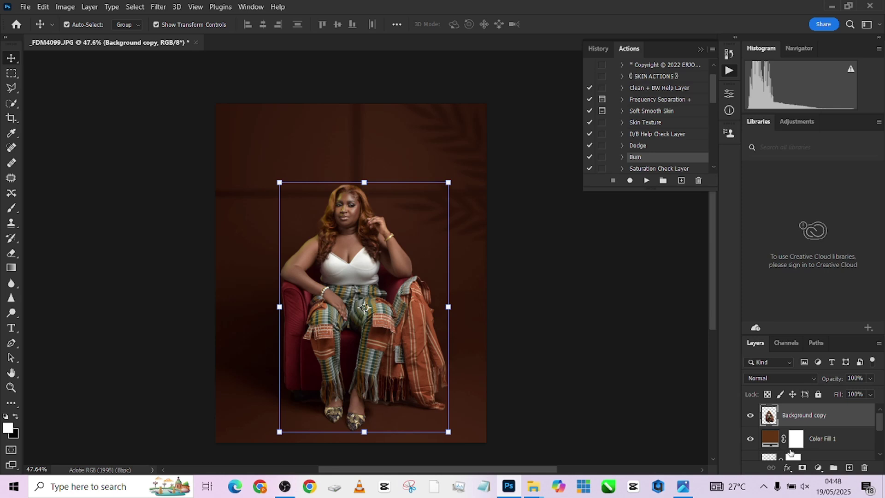
left_click(818, 468)
left_click(806, 268)
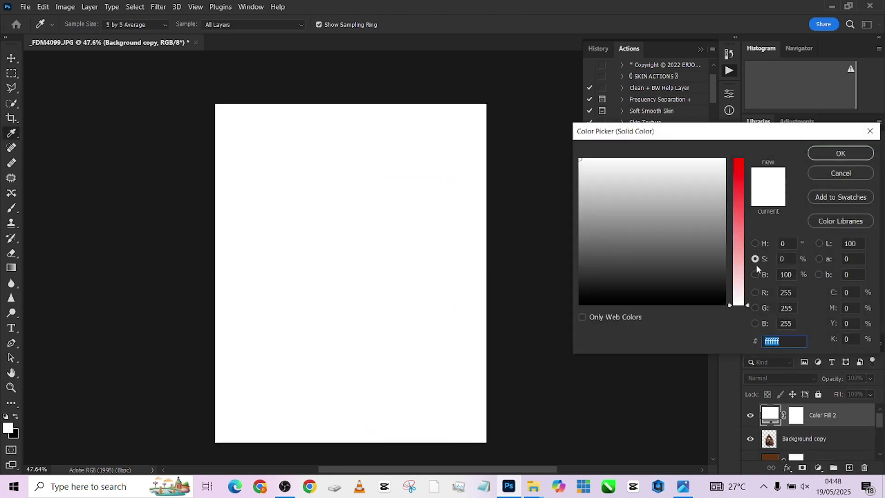
left_click(755, 243)
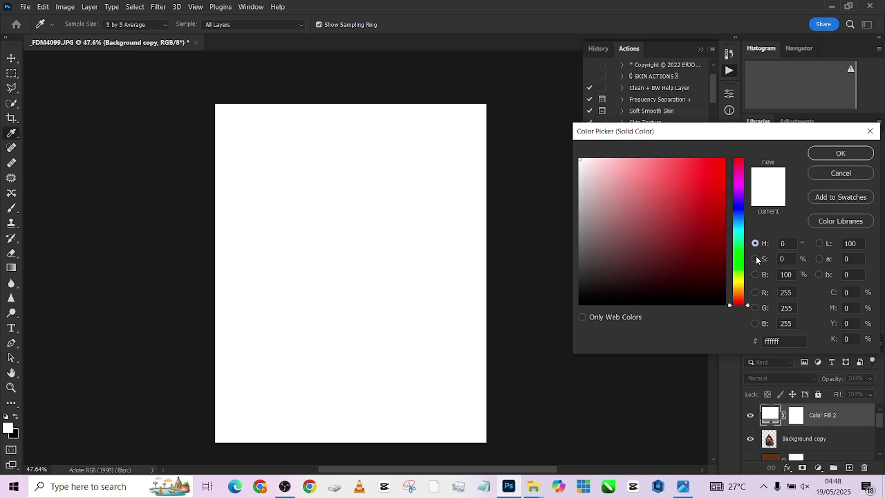
left_click(738, 291)
mouse_move(685, 232)
left_mouse_down()
mouse_move(678, 220)
mouse_move(668, 243)
mouse_move(635, 241)
mouse_move(660, 247)
left_mouse_up()
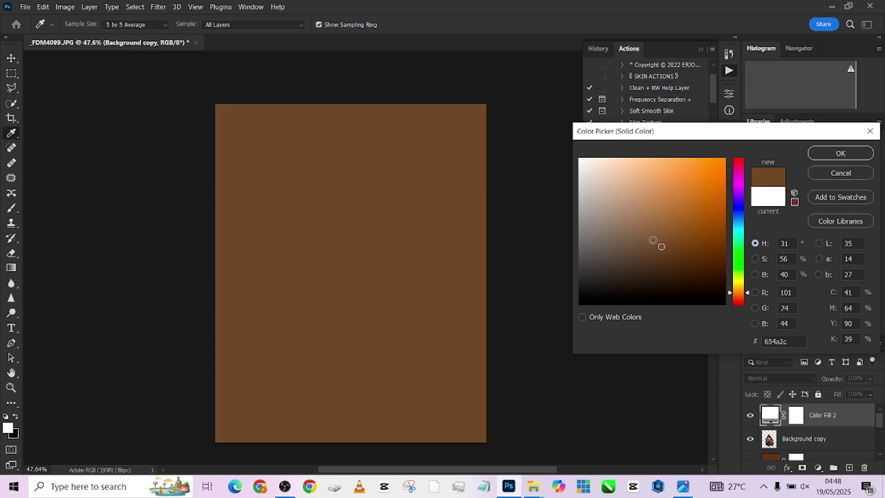
left_click(839, 157)
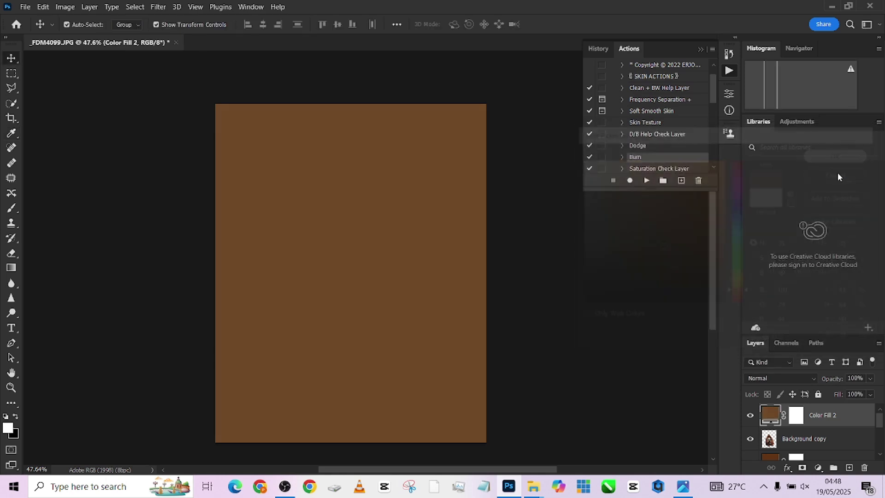
- Hide Color Fill 2, duplicate the Background copy layer and add a layer mask to the duplicate
left_click(750, 417)
left_click_drag(803, 438, 848, 468)
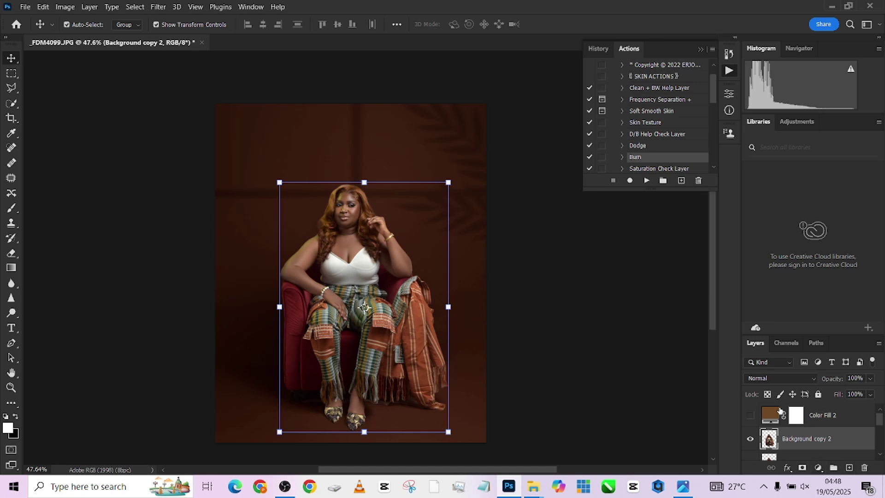
left_click(802, 467)
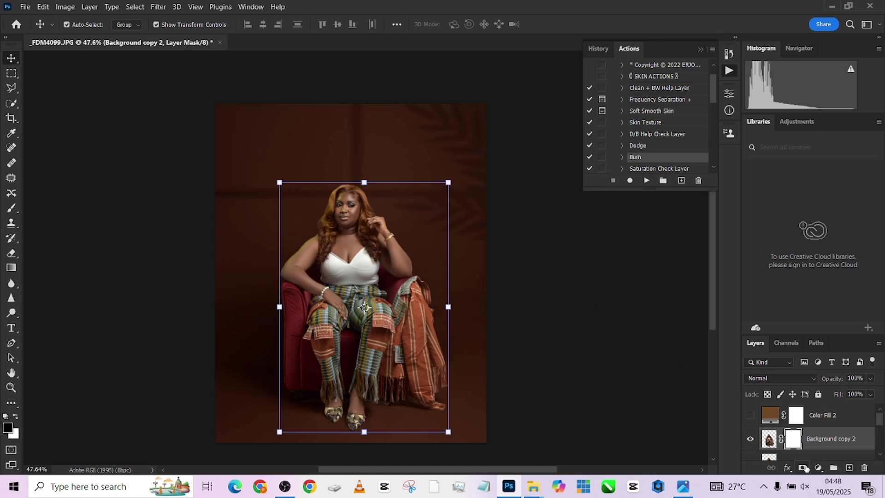
- Mask Background copy 2 to the skin tones using Color Range, sampling the chest and adding samples from the arm and the hairline
left_click(139, 7)
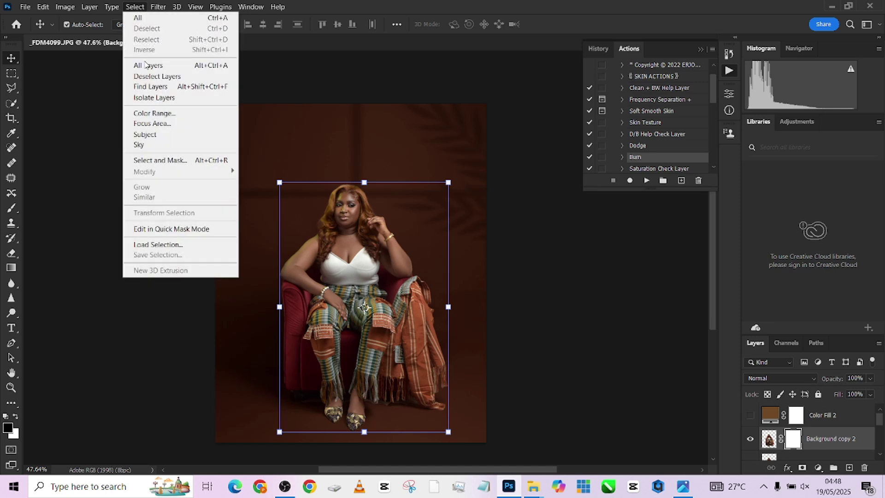
left_click(156, 113)
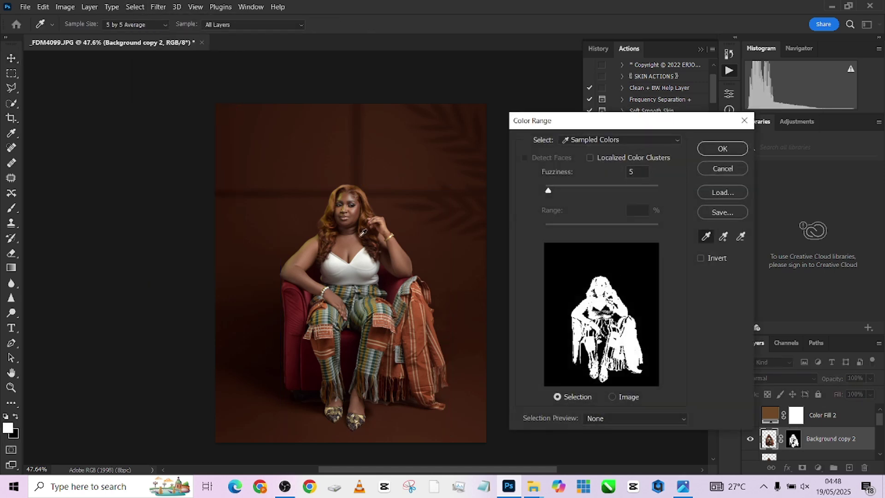
left_click(354, 243)
left_click(723, 236)
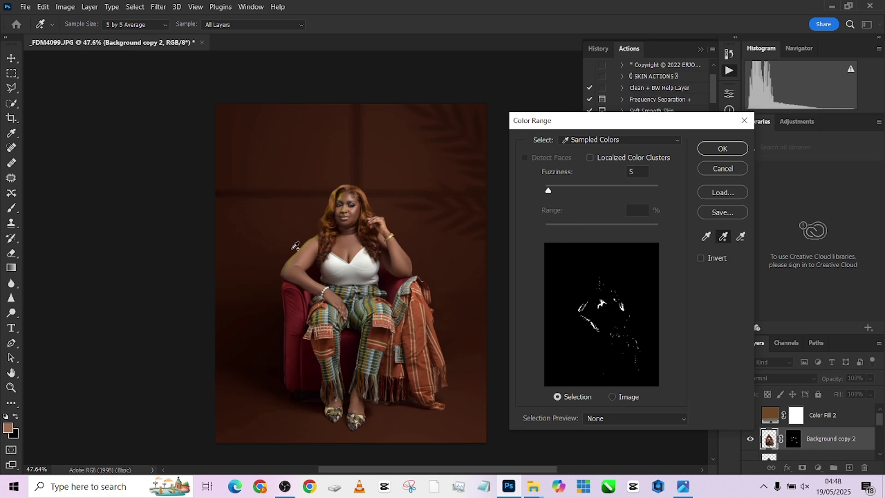
left_click(301, 261)
left_click(303, 276)
left_click(289, 269)
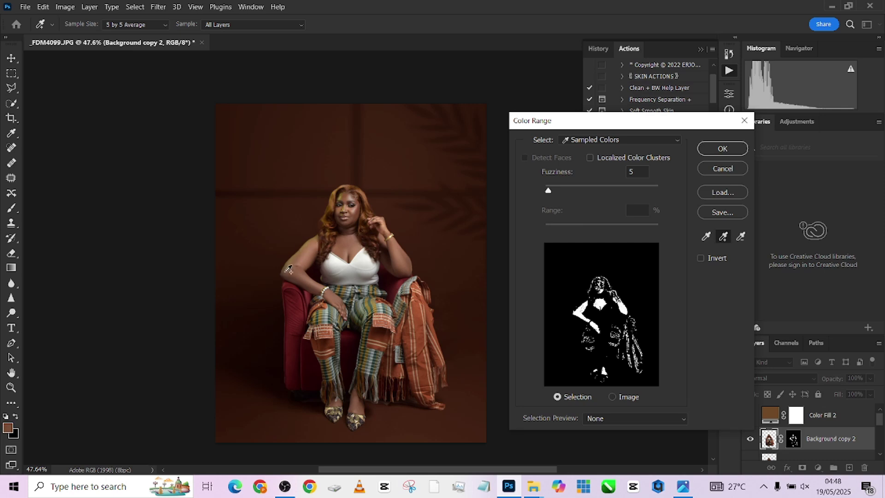
left_click(354, 191)
left_click(349, 195)
left_click(349, 198)
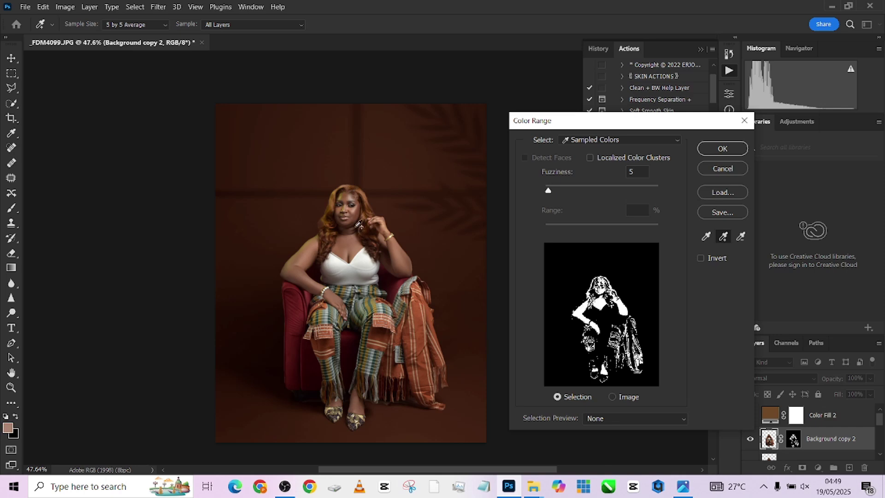
left_click(708, 151)
key("v")
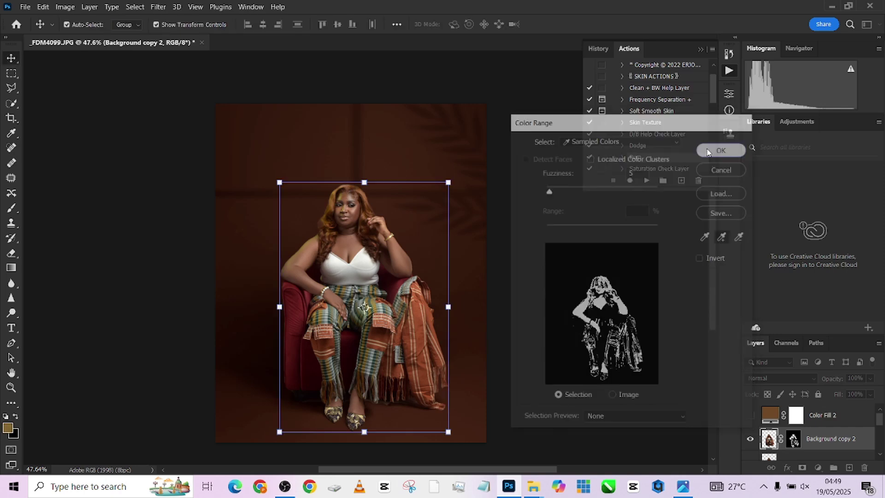
- Move the skin mask from Background copy 2 onto Color Fill 2, delete Background copy 2, and show and select Color Fill 2
left_click(804, 468)
left_click_drag(794, 442, 797, 421)
left_click_drag(843, 443, 864, 467)
left_click(750, 416)
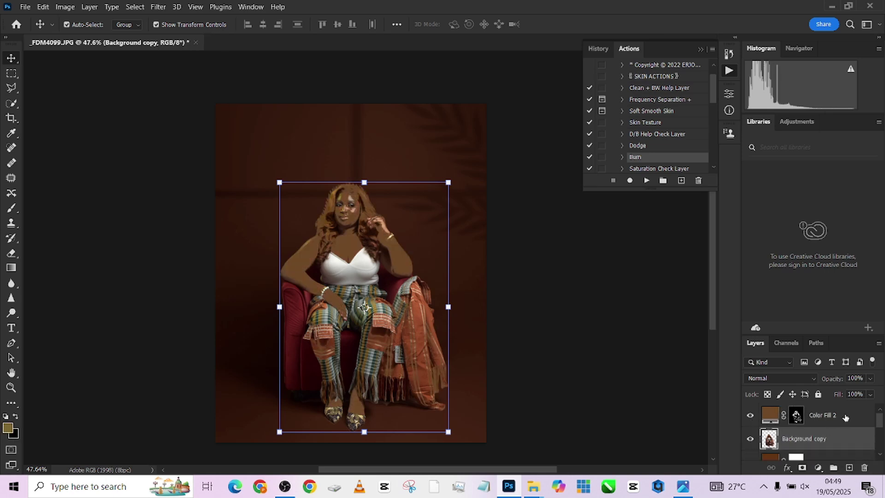
left_click(848, 417)
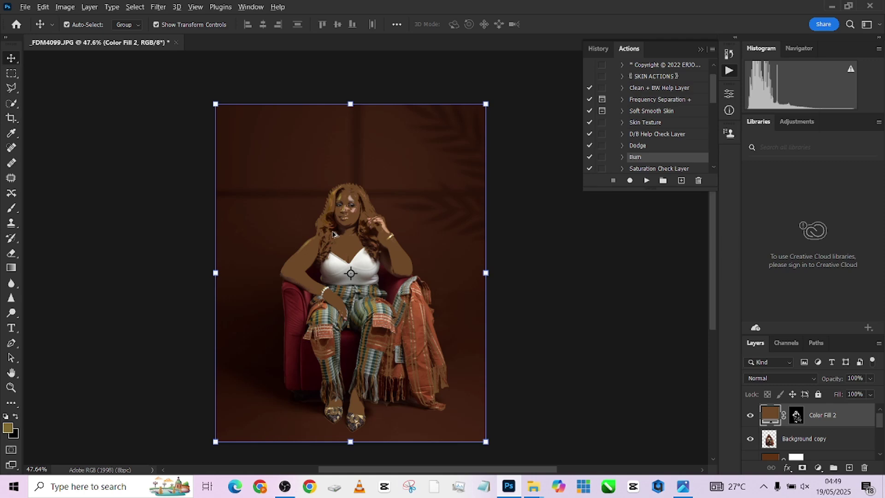
- Paint black at 100% flow on Color Fill 2's mask to remove the brown from the hair around the face and beside the neck
scroll(332, 234, "up", 14)
left_click_drag(366, 214, 354, 282)
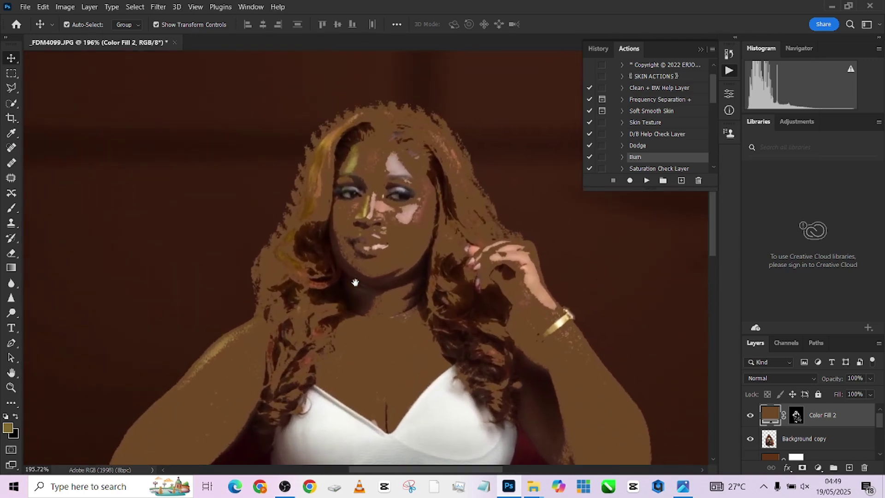
left_click(796, 416)
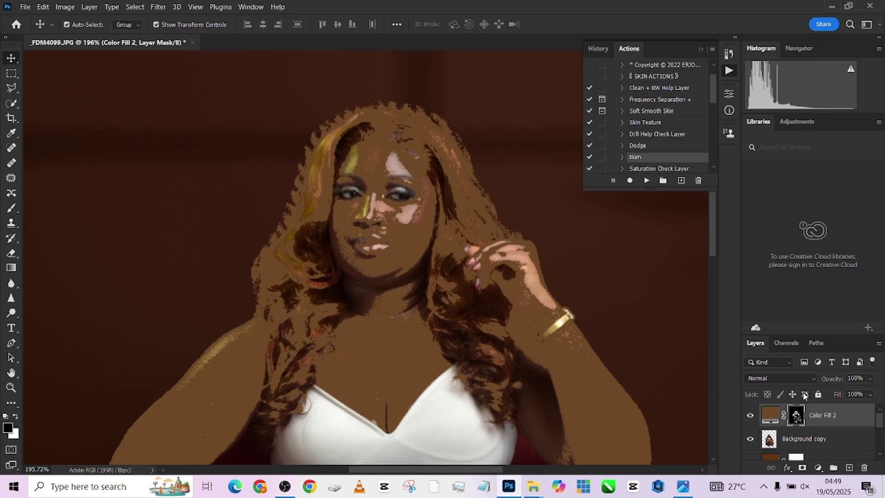
key("b")
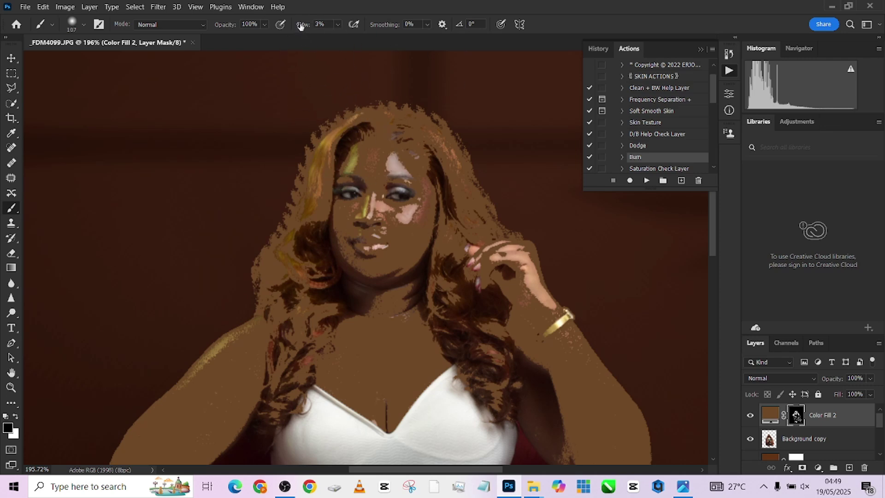
left_click_drag(301, 27, 350, 26)
right_click(360, 117, "alt")
mouse_move(306, 133)
left_mouse_down()
mouse_move(283, 254)
mouse_move(270, 249)
mouse_move(266, 264)
mouse_move(285, 195)
mouse_move(281, 278)
mouse_move(294, 199)
mouse_move(313, 169)
mouse_move(319, 105)
mouse_move(376, 89)
mouse_move(449, 115)
mouse_move(420, 104)
mouse_move(441, 119)
mouse_move(465, 214)
mouse_move(498, 205)
mouse_move(560, 251)
mouse_move(493, 204)
left_mouse_up()
right_click(480, 202, "alt")
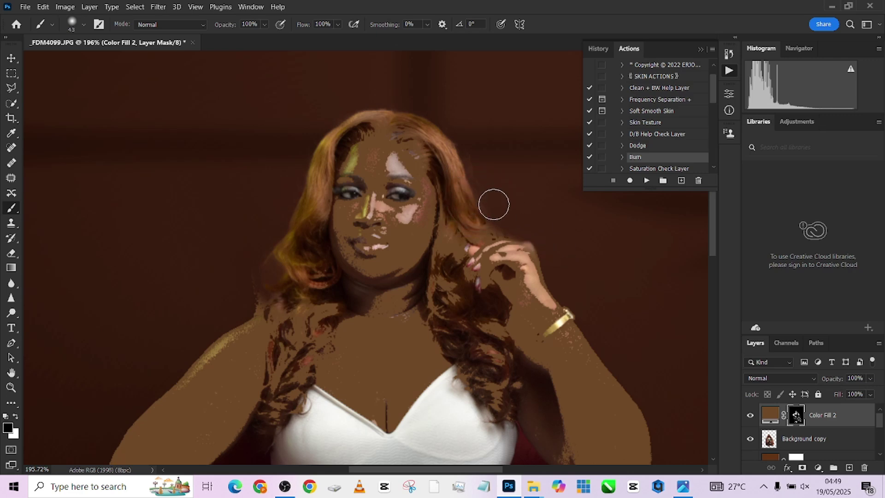
right_click(456, 201, "alt")
mouse_move(450, 228)
left_mouse_down()
mouse_move(446, 314)
mouse_move(444, 284)
mouse_move(462, 332)
mouse_move(464, 316)
mouse_move(493, 316)
mouse_move(498, 375)
mouse_move(449, 329)
left_mouse_up()
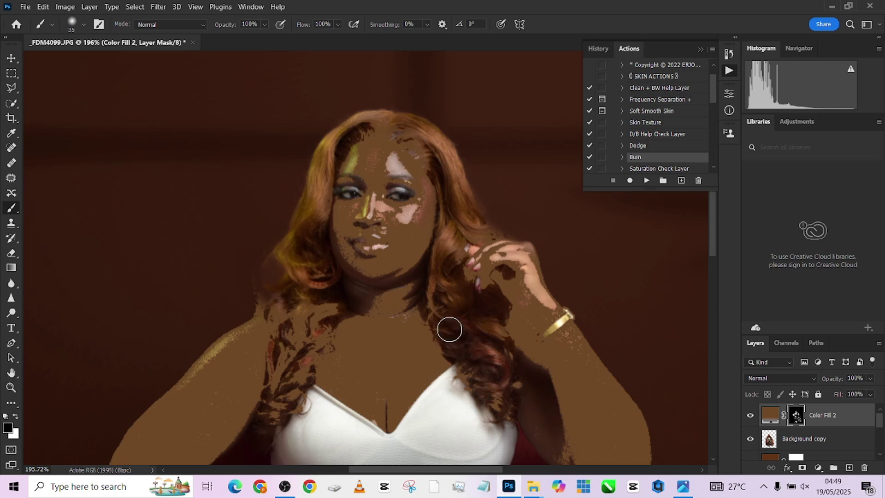
mouse_move(440, 280)
left_mouse_down()
mouse_move(459, 223)
mouse_move(456, 190)
mouse_move(421, 129)
mouse_move(380, 115)
mouse_move(396, 124)
mouse_move(351, 126)
mouse_move(328, 148)
mouse_move(317, 207)
mouse_move(270, 280)
mouse_move(302, 275)
mouse_move(310, 302)
mouse_move(359, 290)
mouse_move(351, 283)
mouse_move(377, 291)
mouse_move(405, 274)
mouse_move(404, 312)
mouse_move(368, 310)
mouse_move(355, 292)
mouse_move(364, 312)
mouse_move(350, 257)
left_mouse_up()
- Paint white on Color Fill 2's mask to fill the gaps over the face, neck, chest and arms
key("x")
left_click_drag(350, 322, 417, 162)
left_click_drag(227, 339, 290, 385)
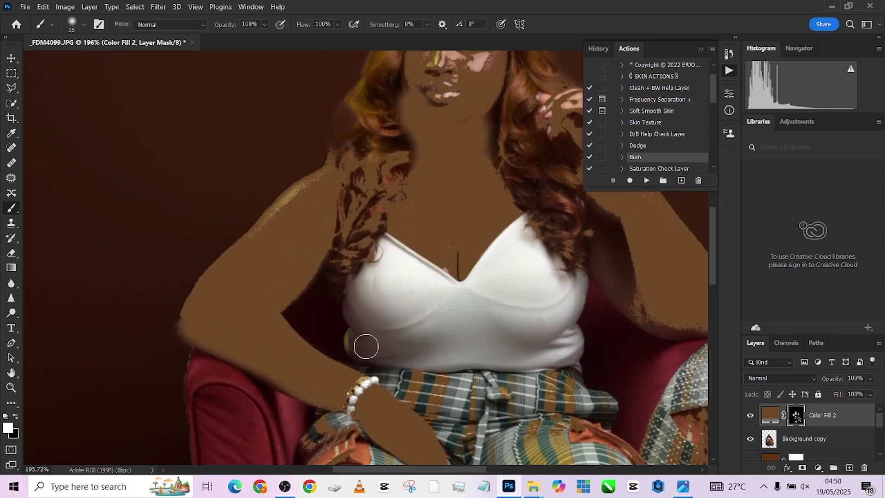
left_click_drag(365, 345, 227, 371)
left_click_drag(454, 232, 541, 336)
- Paint black on Color Fill 2's mask with a 147 px brush to clear the brown from the draped jacket and the trouser patches
scroll(541, 336, "down", 6)
left_click_drag(480, 452, 446, 308)
scroll(438, 304, "up", 2)
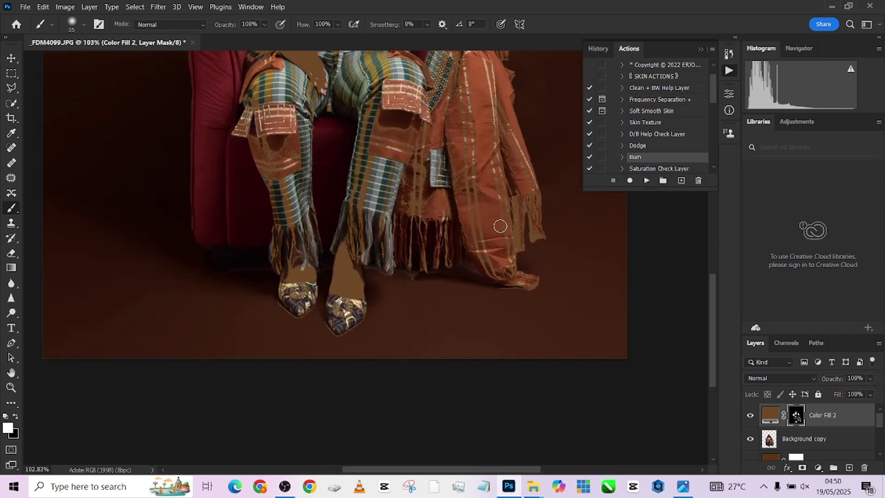
left_click_drag(484, 185, 485, 349)
right_click(503, 280, "alt")
key("x")
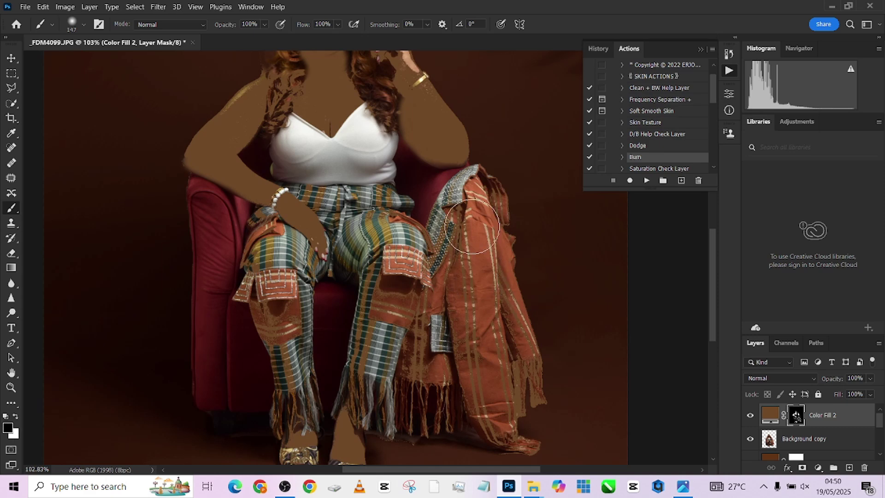
mouse_move(459, 223)
left_mouse_down()
mouse_move(492, 188)
mouse_move(504, 309)
mouse_move(520, 375)
mouse_move(534, 384)
mouse_move(516, 454)
mouse_move(432, 337)
mouse_move(420, 343)
mouse_move(416, 303)
mouse_move(391, 302)
mouse_move(377, 262)
mouse_move(387, 263)
mouse_move(392, 222)
mouse_move(461, 213)
left_mouse_up()
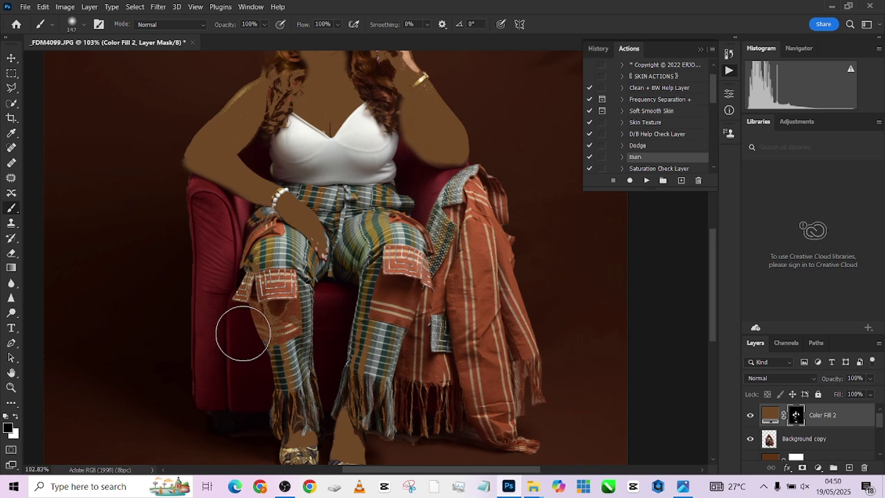
mouse_move(241, 332)
left_mouse_down()
mouse_move(243, 298)
mouse_move(396, 319)
left_mouse_up()
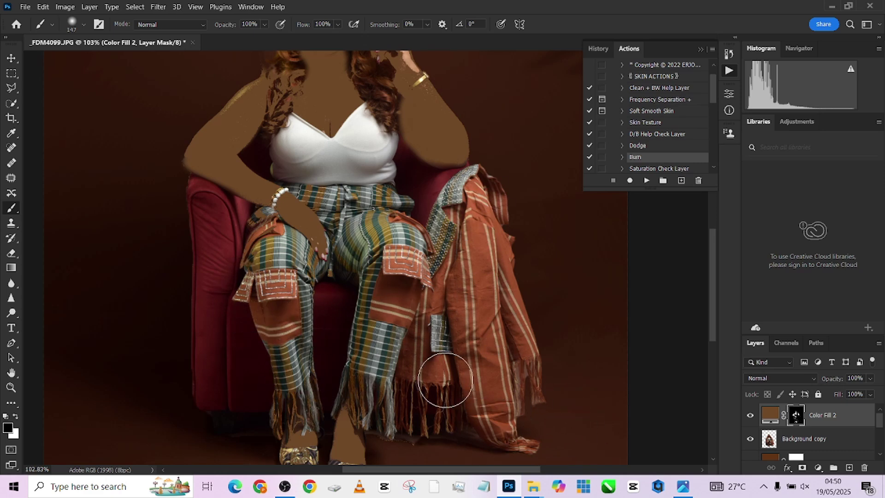
- Set Color Fill 2's blend mode to Soft Light
left_click(789, 377)
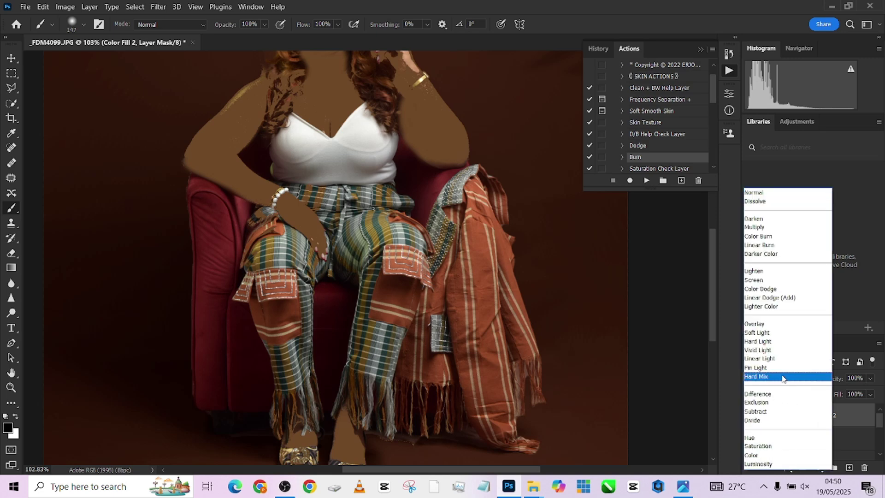
left_click(759, 332)
scroll(379, 202, "down", 3)
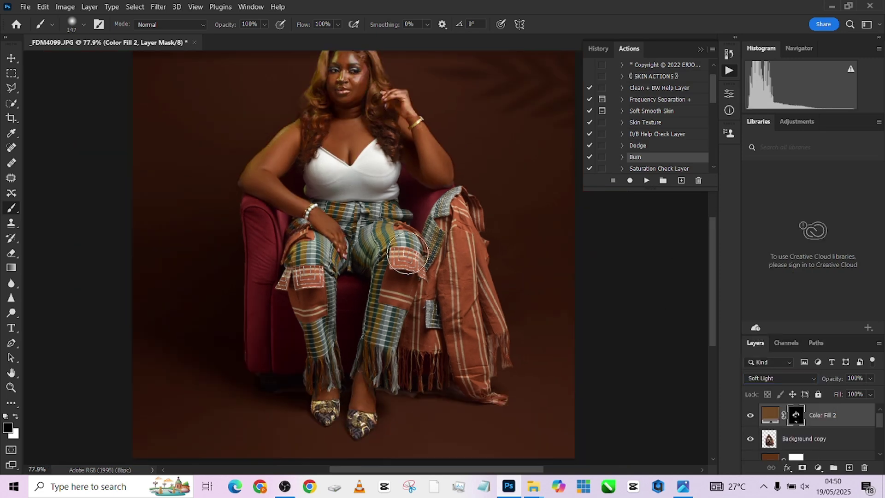
- Paint black with a 45 px brush on Color Fill 2's mask over the remaining hair on both sides of the chest
scroll(378, 205, "up", 2)
mouse_move(310, 226)
left_mouse_down()
mouse_move(287, 210)
mouse_move(268, 210)
mouse_move(283, 202)
mouse_move(277, 280)
mouse_move(312, 174)
mouse_move(275, 146)
mouse_move(292, 130)
left_mouse_up()
scroll(289, 210, "up", 5)
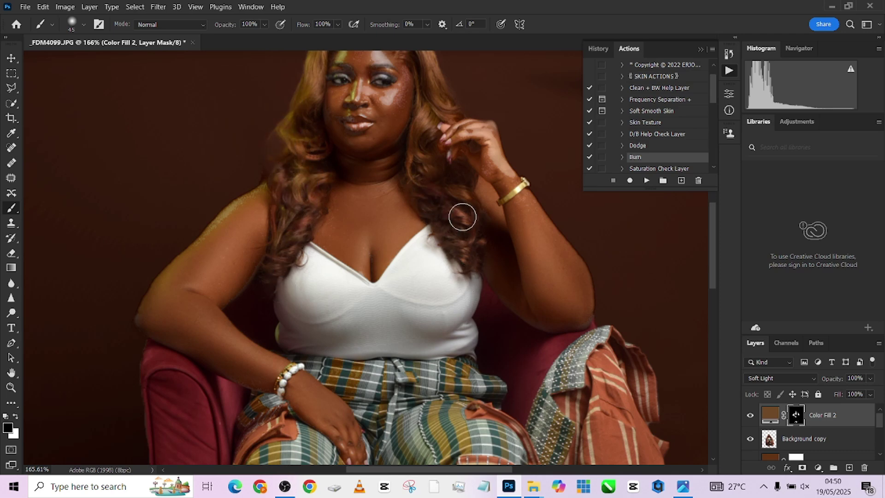
left_click_drag(428, 177, 451, 308)
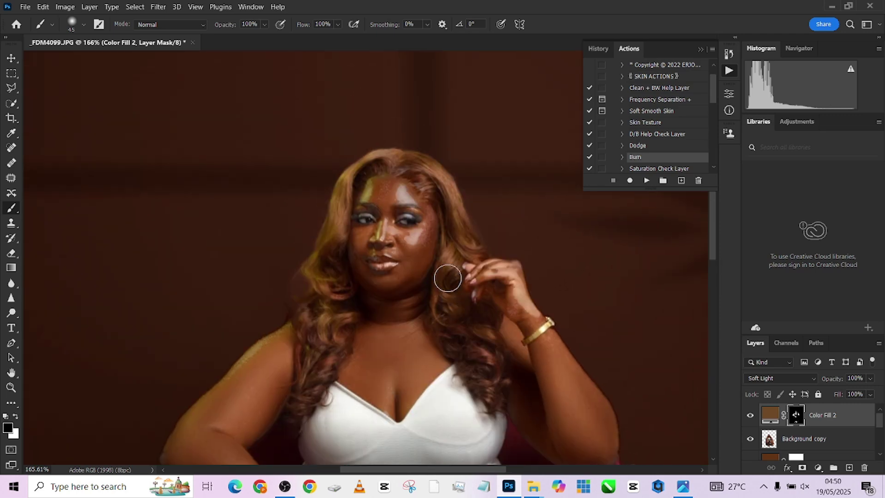
mouse_move(366, 236)
left_mouse_down()
mouse_move(392, 259)
mouse_move(347, 243)
left_mouse_up()
- Paint white with a 29 px brush on Color Fill 2's mask to even out the tone of the face and raised hand
key("x")
mouse_move(350, 261)
left_mouse_down()
mouse_move(368, 311)
mouse_move(347, 270)
mouse_move(407, 279)
mouse_move(426, 301)
mouse_move(410, 311)
mouse_move(456, 264)
mouse_move(451, 255)
mouse_move(466, 257)
mouse_move(499, 223)
mouse_move(493, 205)
mouse_move(466, 242)
mouse_move(408, 235)
mouse_move(351, 264)
mouse_move(414, 236)
mouse_move(411, 226)
mouse_move(424, 236)
mouse_move(381, 149)
mouse_move(395, 182)
mouse_move(397, 143)
mouse_move(364, 141)
mouse_move(464, 134)
mouse_move(444, 153)
mouse_move(427, 153)
mouse_move(454, 151)
mouse_move(483, 183)
mouse_move(427, 173)
mouse_move(498, 170)
mouse_move(509, 209)
mouse_move(458, 318)
left_mouse_up()
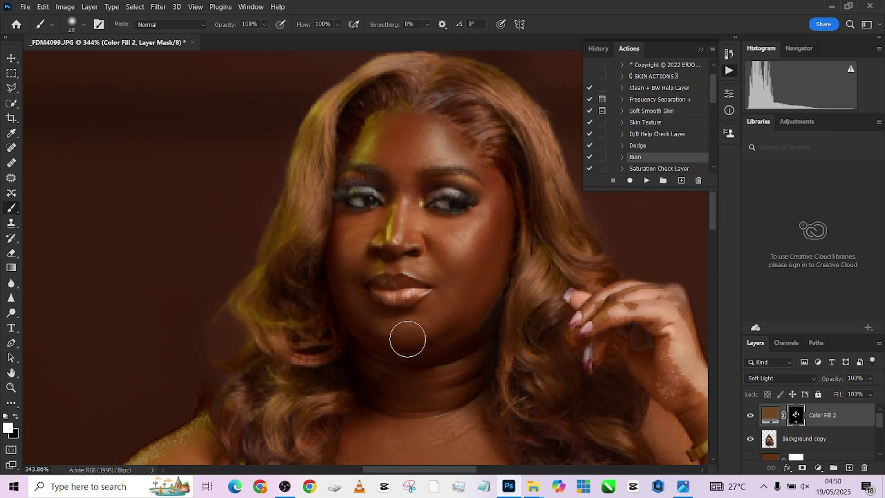
left_click_drag(417, 119, 420, 123)
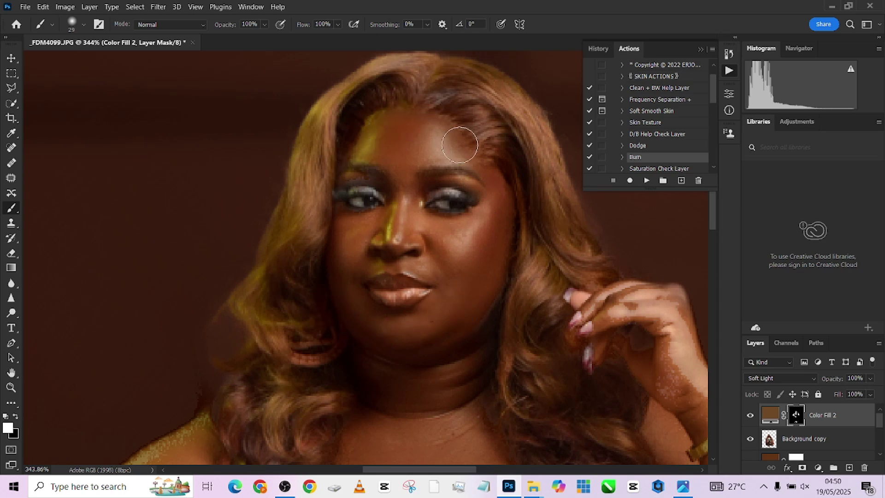
left_click_drag(466, 290, 312, 203)
mouse_move(562, 336)
left_mouse_down()
mouse_move(521, 292)
mouse_move(532, 291)
mouse_move(527, 272)
left_mouse_up()
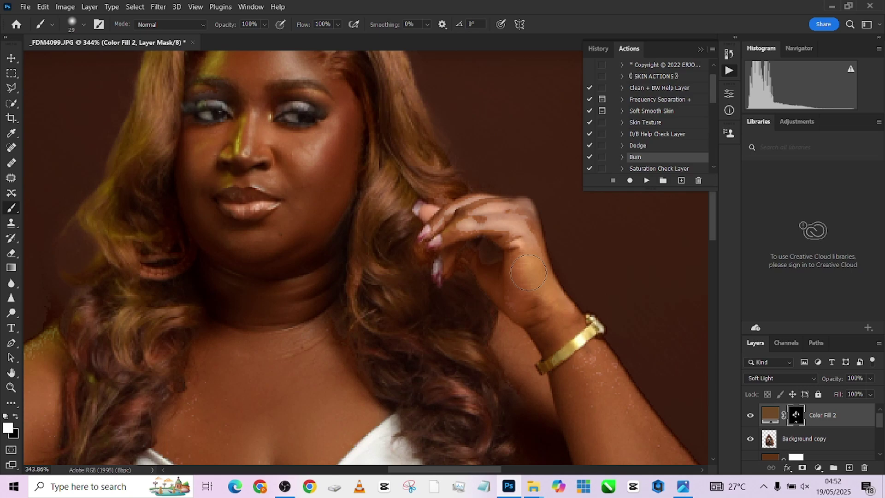
scroll(266, 199, "down", 1)
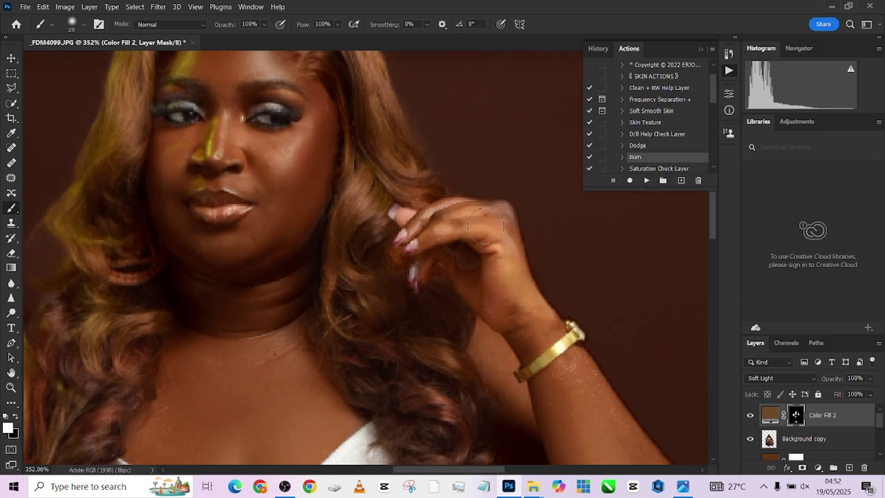
- Paint white with the 29 px brush on Color Fill 2's mask over the raised hand, wrist and adjoining arm
left_click_drag(500, 237, 437, 216)
mouse_move(506, 369)
left_mouse_down()
mouse_move(357, 233)
mouse_move(449, 175)
left_mouse_up()
left_click_drag(511, 334, 447, 311)
scroll(446, 312, "down", 4)
left_click_drag(194, 221, 447, 228)
left_click_drag(256, 161, 281, 137)
scroll(304, 227, "down", 6)
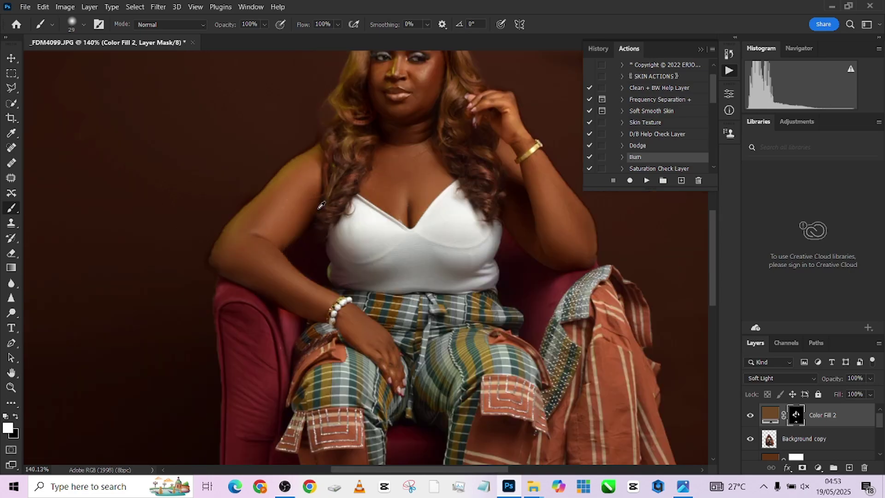
- Examine the skin tone across the face, chest, arms and resting hand for uneven patches
left_click_drag(401, 414, 410, 182)
scroll(383, 196, "up", 8)
left_click_drag(376, 136, 376, 115)
mouse_move(499, 198)
left_mouse_down()
mouse_move(494, 168)
mouse_move(440, 69)
left_mouse_up()
scroll(436, 226, "down", 9)
left_click_drag(406, 115, 401, 414)
scroll(458, 191, "up", 2)
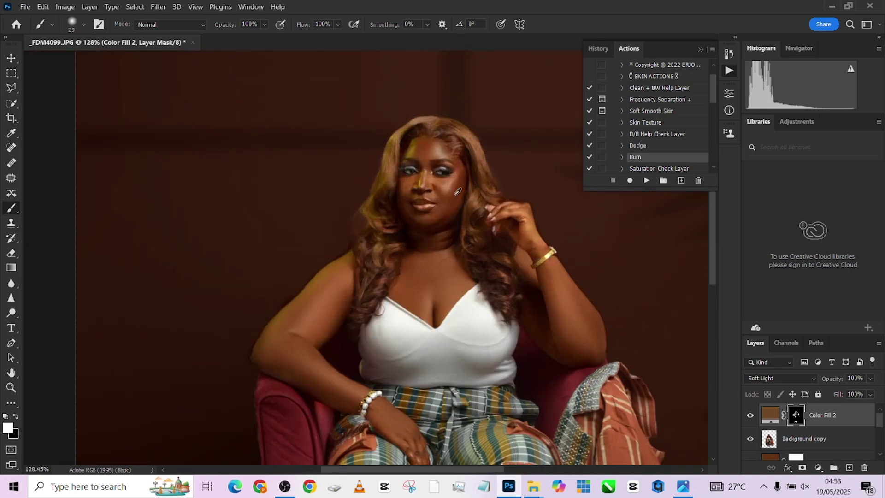
scroll(457, 172, "down", 3)
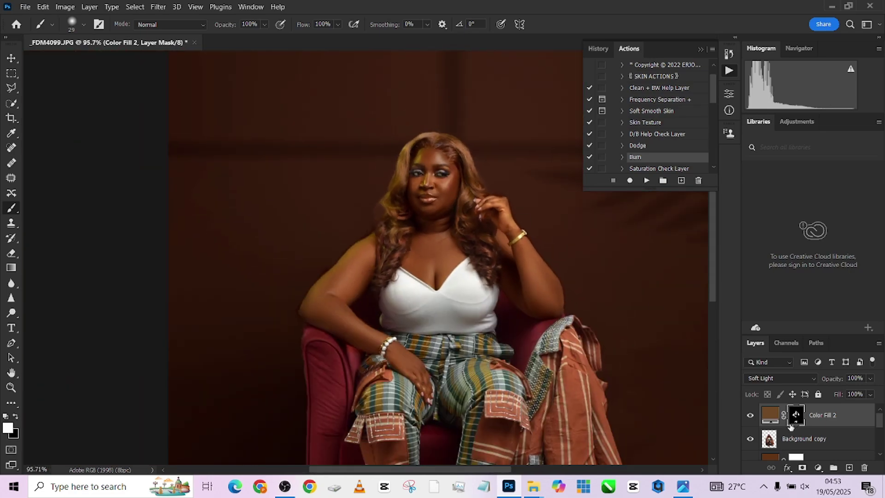
- Set Color Fill 2's blend mode to Color and its fill to 40%
left_click(778, 379)
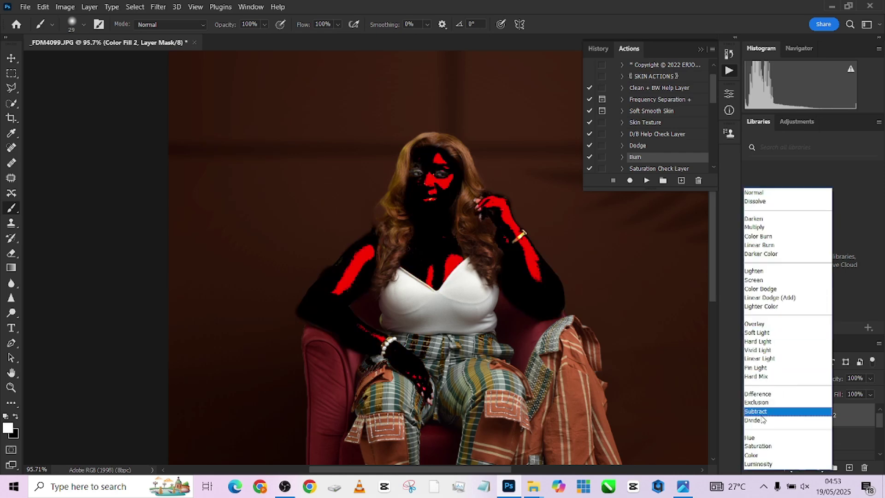
left_click(757, 455)
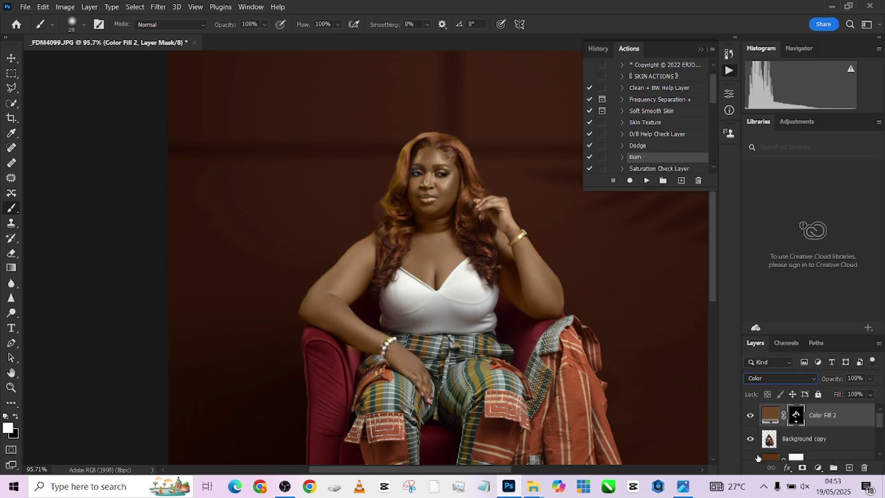
left_click(870, 394)
left_click_drag(851, 408, 846, 409)
scroll(548, 359, "down", 5)
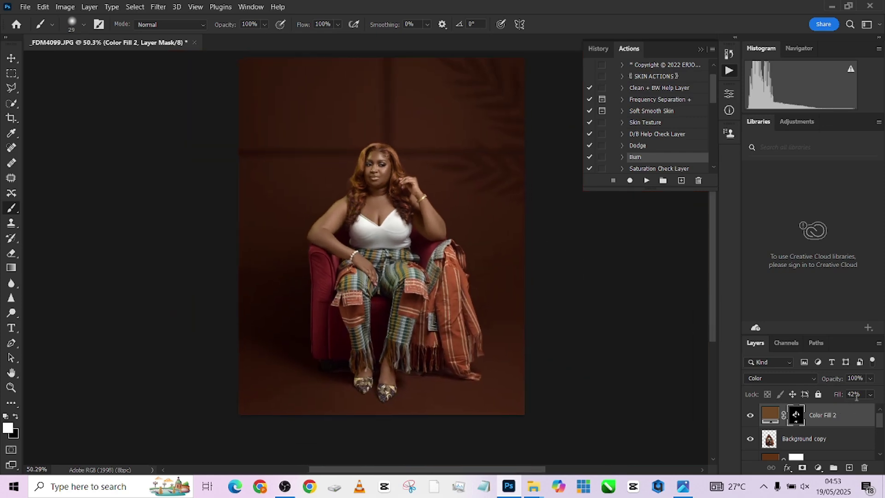
left_click(869, 395)
left_click(860, 395)
type("40")
- Duplicate Color Fill 2 and set the copy's blend mode to Soft Light
key("ctrl+j")
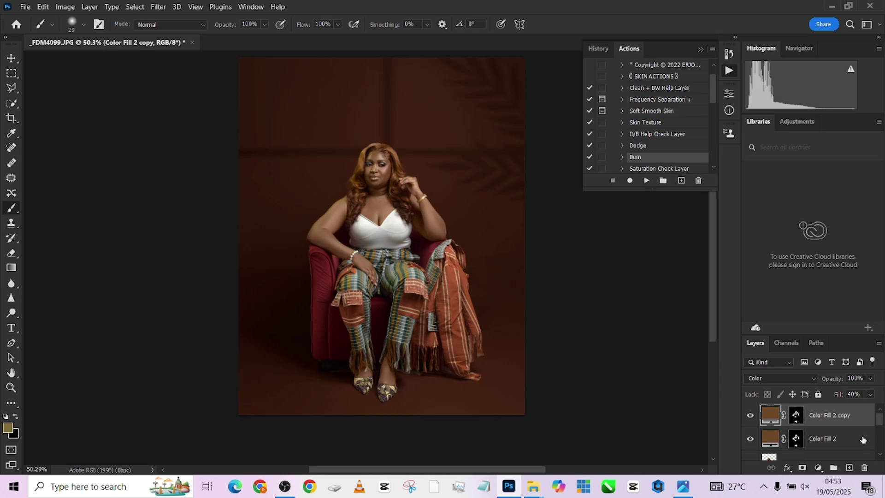
left_click(779, 378)
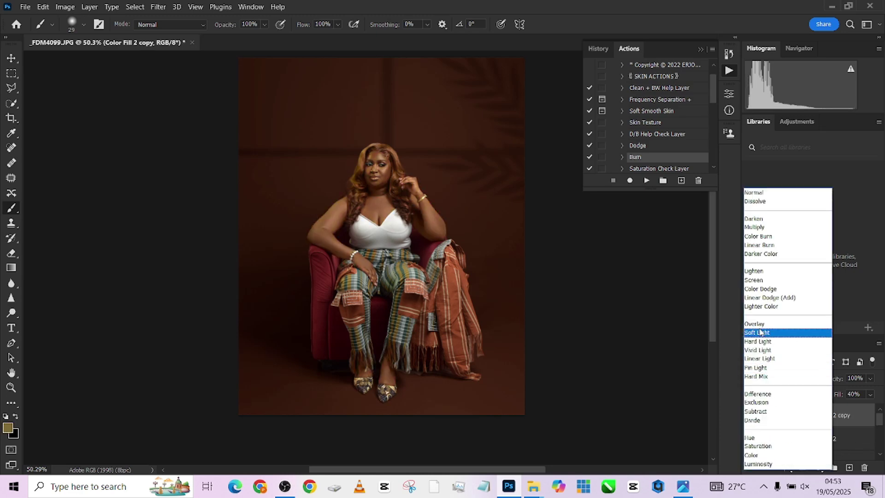
left_click(760, 332)
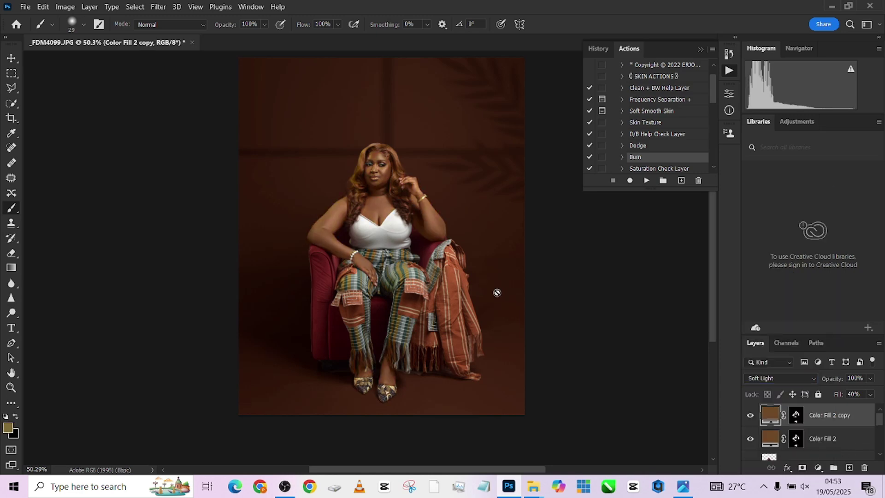
scroll(426, 246, "up", 3)
scroll(427, 247, "up", 4)
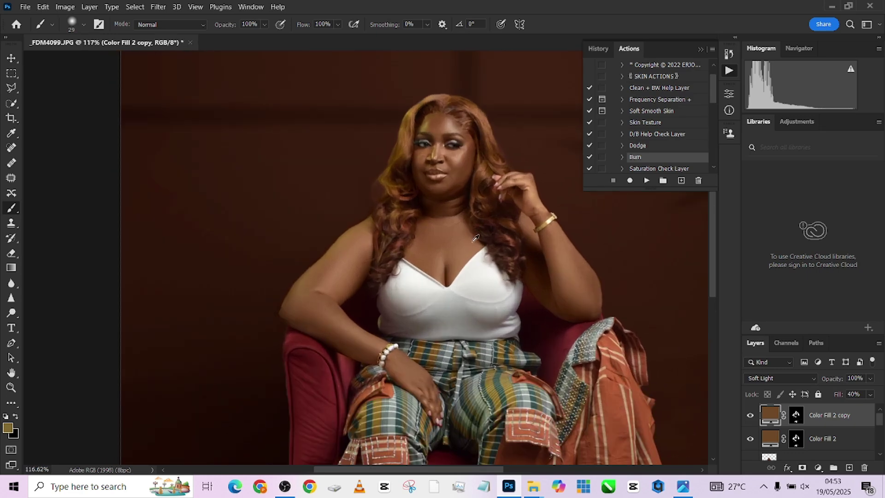
left_click_drag(431, 290, 421, 289)
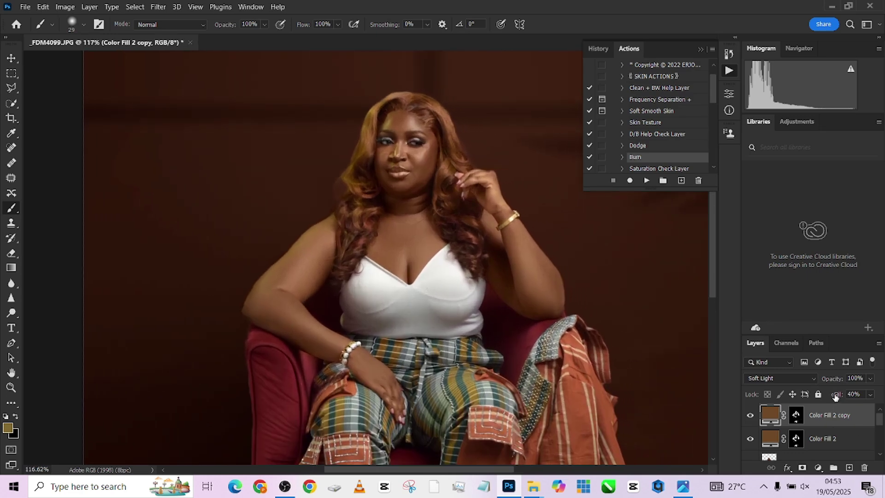
- Reduce the opacity of the original Color Fill 2 layer to 86%
left_click_drag(835, 397, 839, 398)
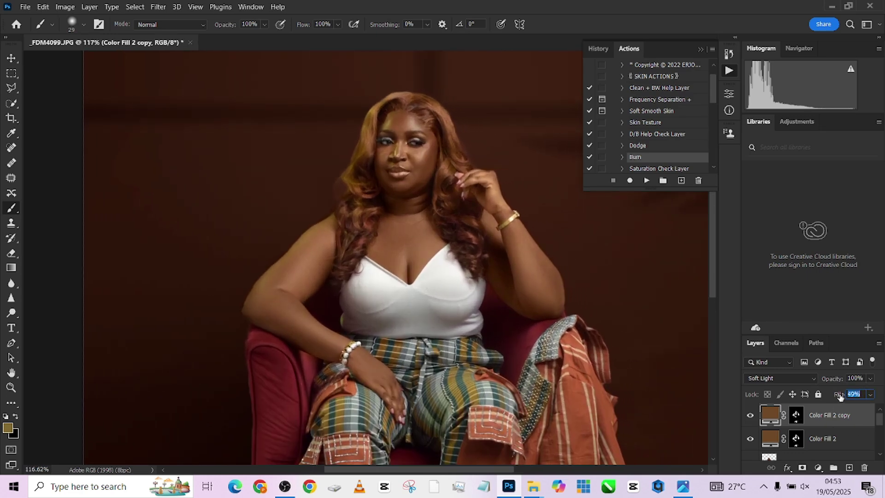
left_click(849, 438)
left_click_drag(840, 380, 834, 381)
scroll(404, 251, "down", 7)
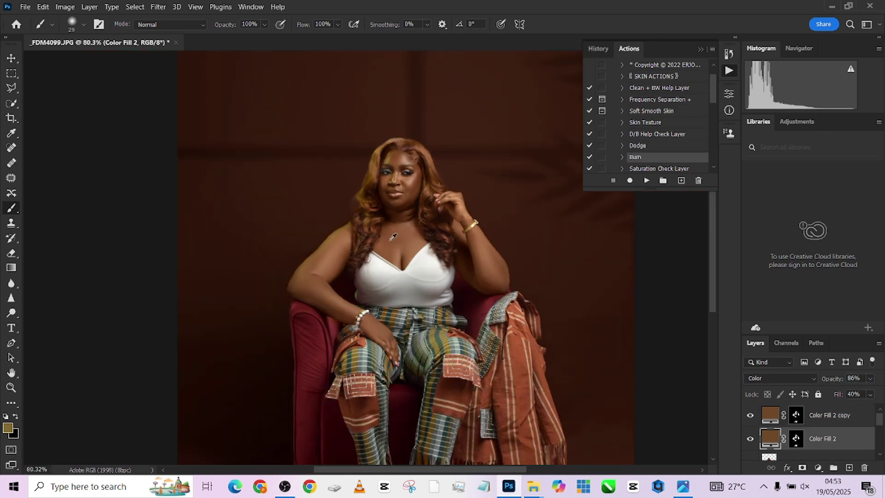
scroll(418, 278, "up", 3)
scroll(421, 280, "down", 3)
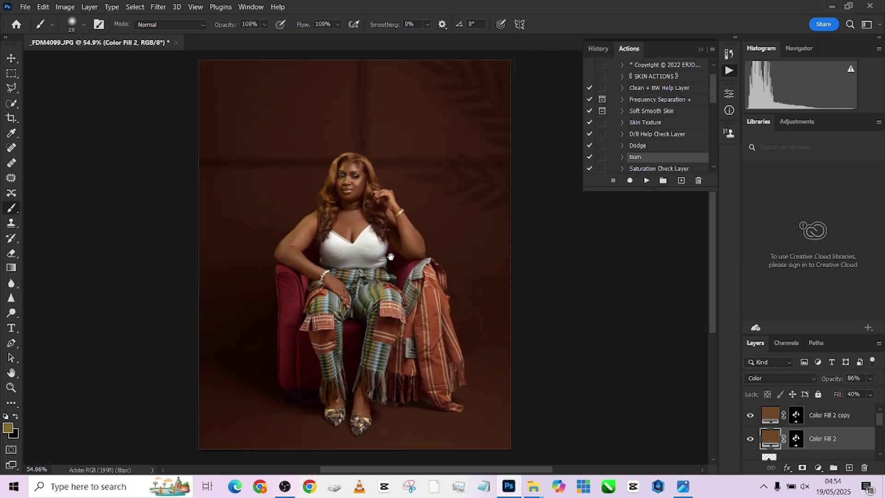
- Group Color Fill 2 and its copy, and set the group's opacity to 84%
scroll(378, 258, "right", 2)
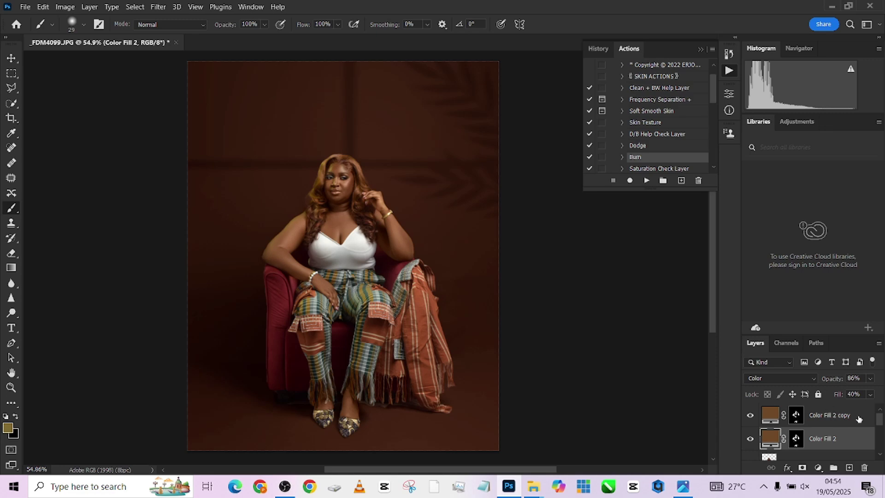
key("ctrl+g")
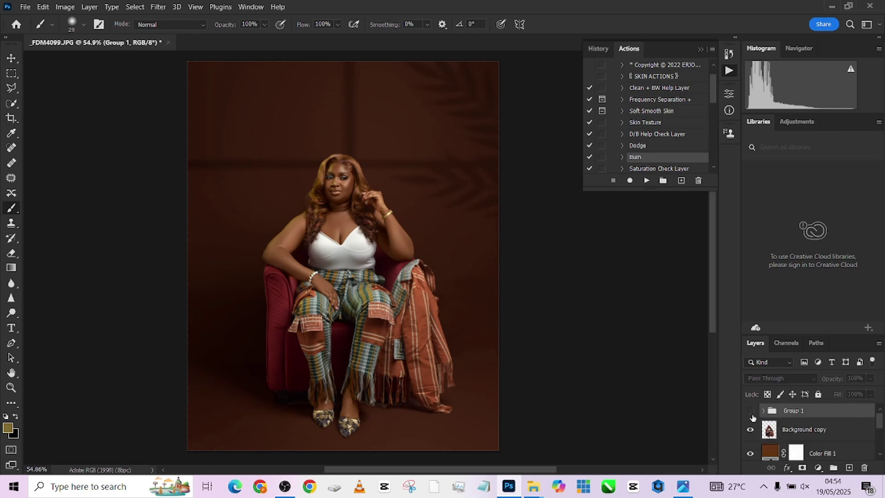
left_click(869, 378)
left_click_drag(873, 391, 867, 391)
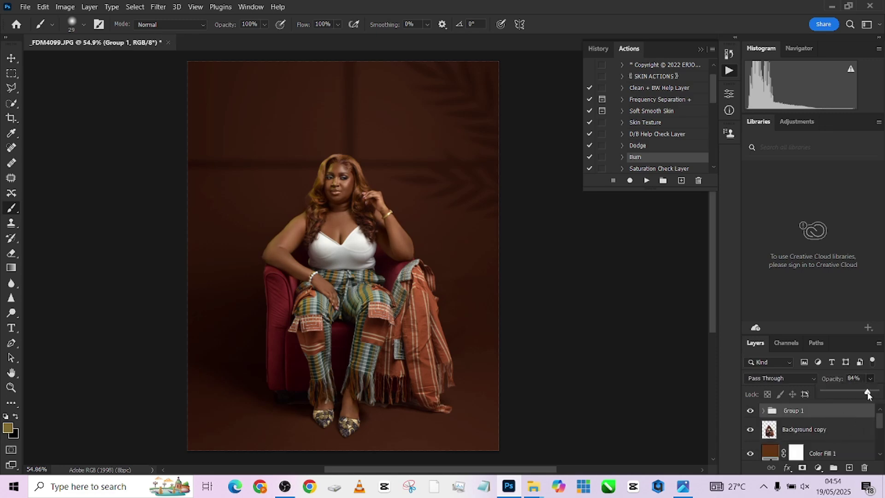
- Add a Color Lookup adjustment layer with the Soft_Warming.look 3D LUT at 62% opacity
left_click(819, 465)
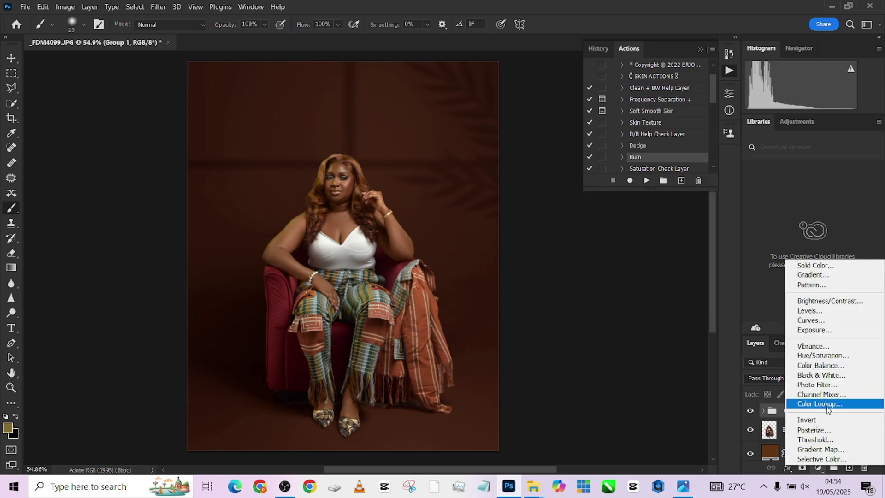
left_click(830, 404)
left_click(677, 125)
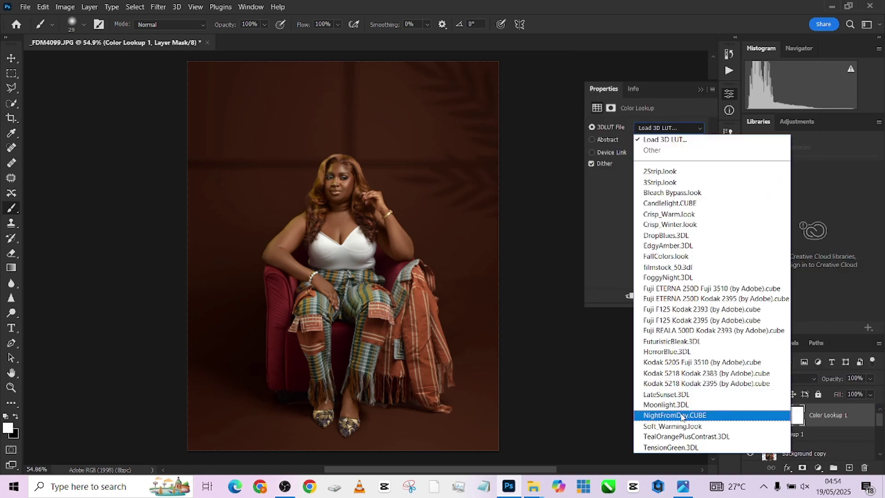
left_click(685, 448)
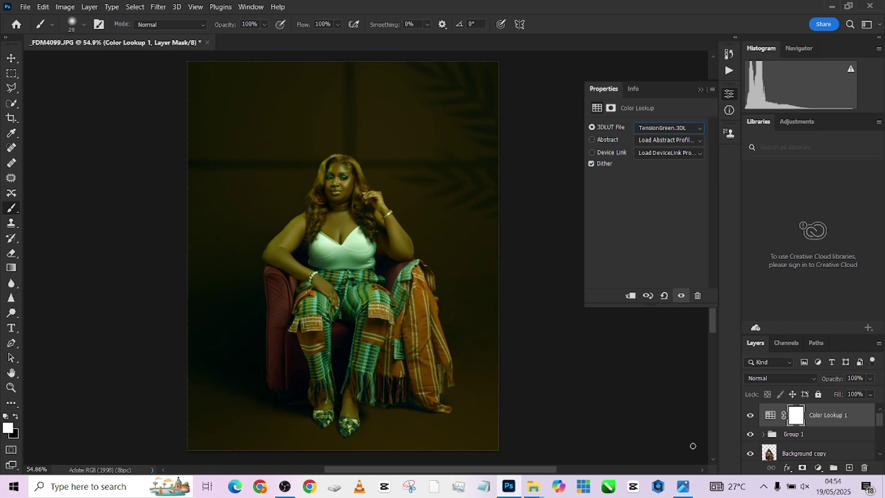
key("Up")
key("Up")
key("Up")
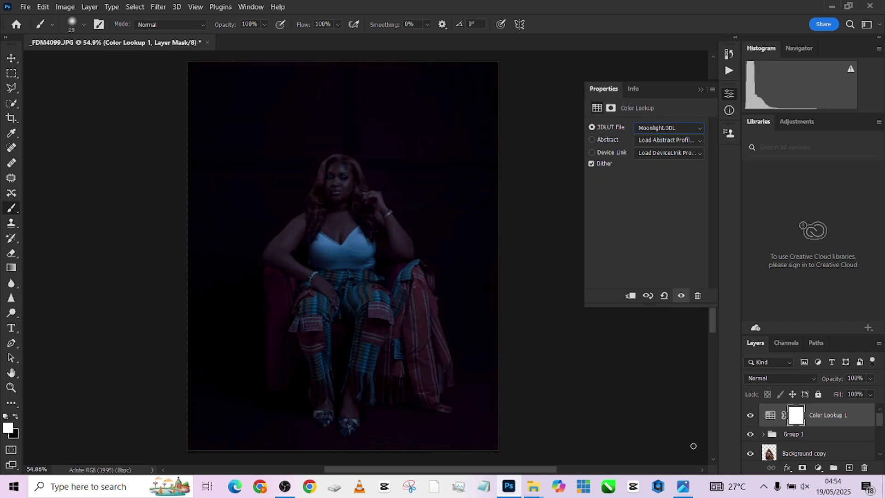
key("Down")
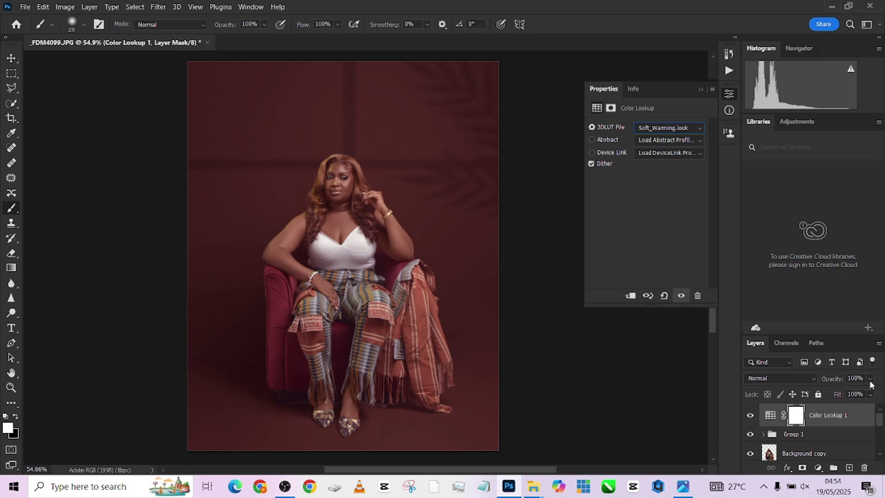
left_click_drag(870, 378, 857, 396)
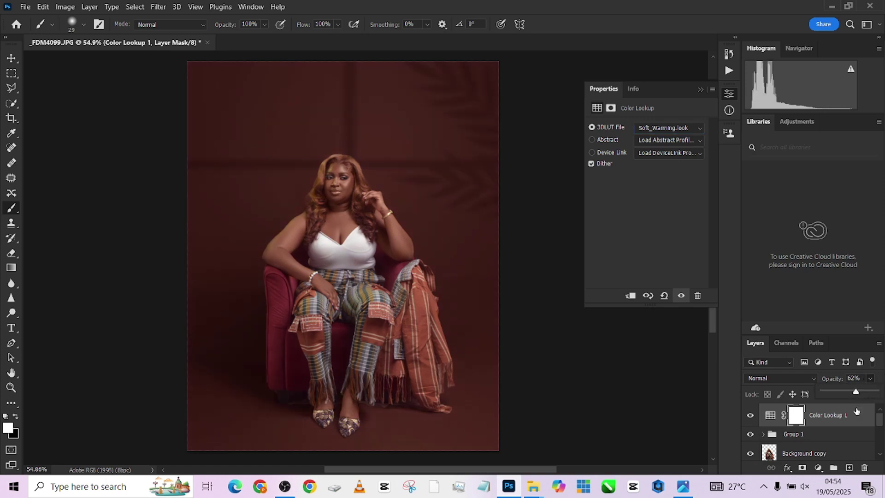
- Add a Curves adjustment layer, raise the black point input to 7 and pull the white point slightly inward
left_click(818, 467)
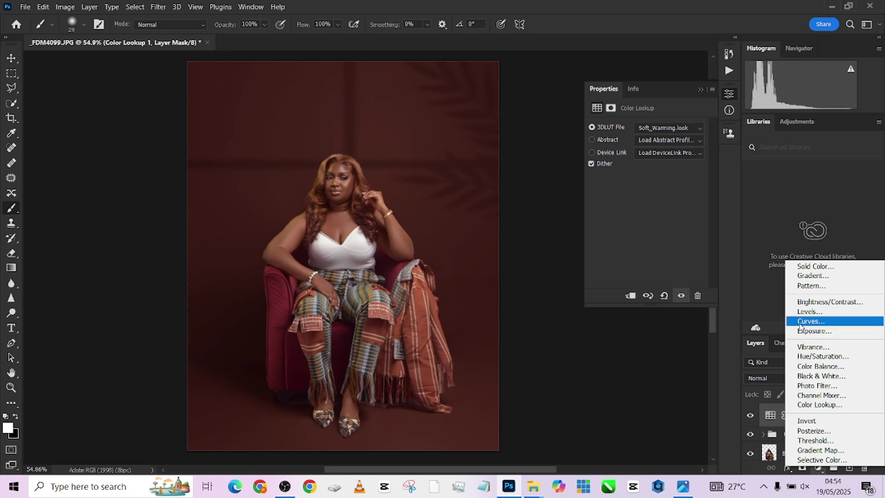
left_click(810, 321)
left_click(618, 245)
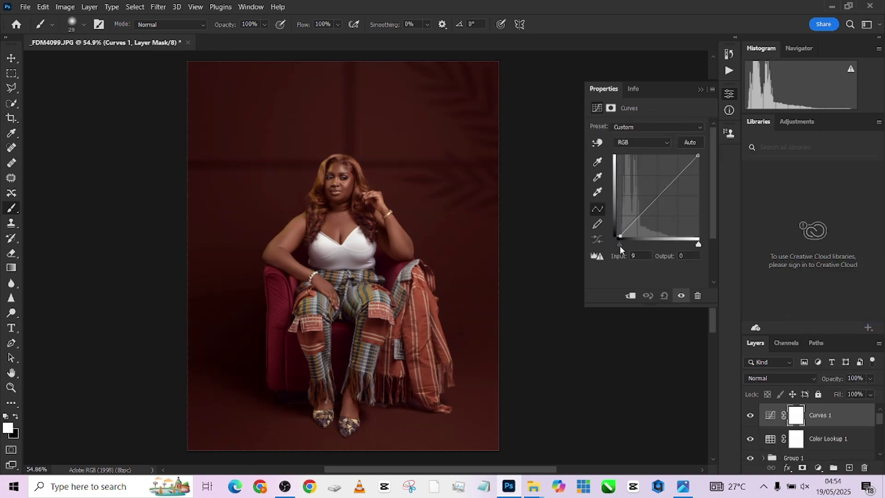
left_click_drag(615, 245, 618, 246)
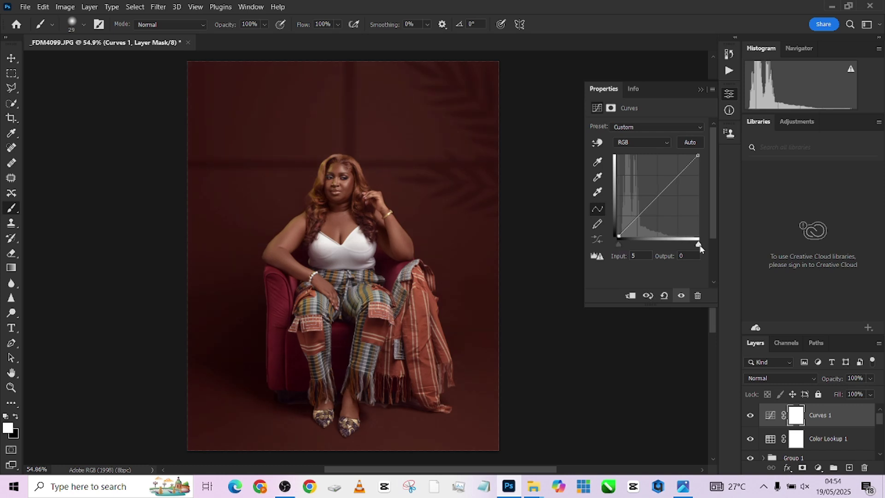
left_click_drag(697, 247, 696, 248)
left_click_drag(618, 245, 619, 245)
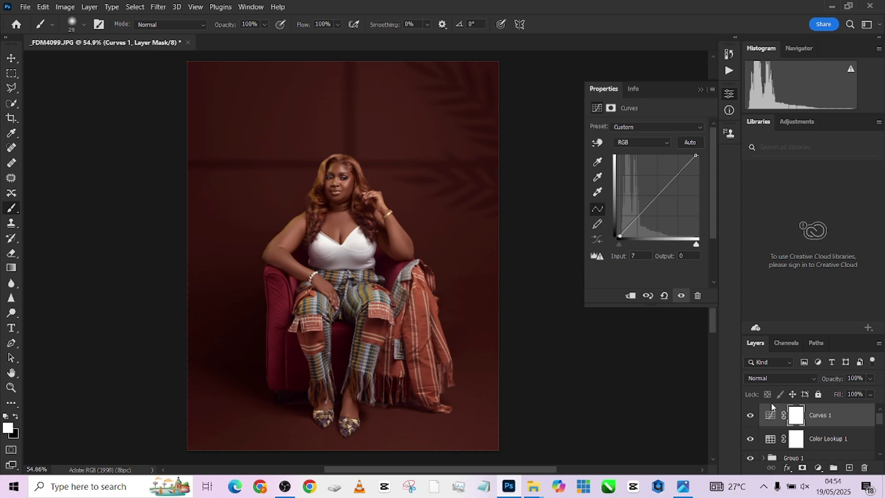
- Compare the image with and without the Curves adjustment, and stamp all visible layers into a new layer on top
left_click(749, 415)
left_click(749, 415)
key("ctrl+shift+alt+e")
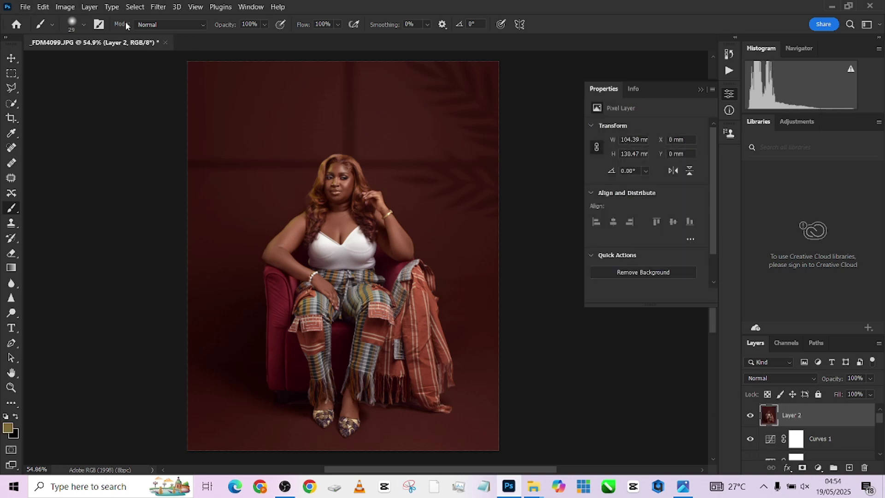
- Open the Camera Raw Filter on the merged layer and set the vignetting to -25
left_click(158, 7)
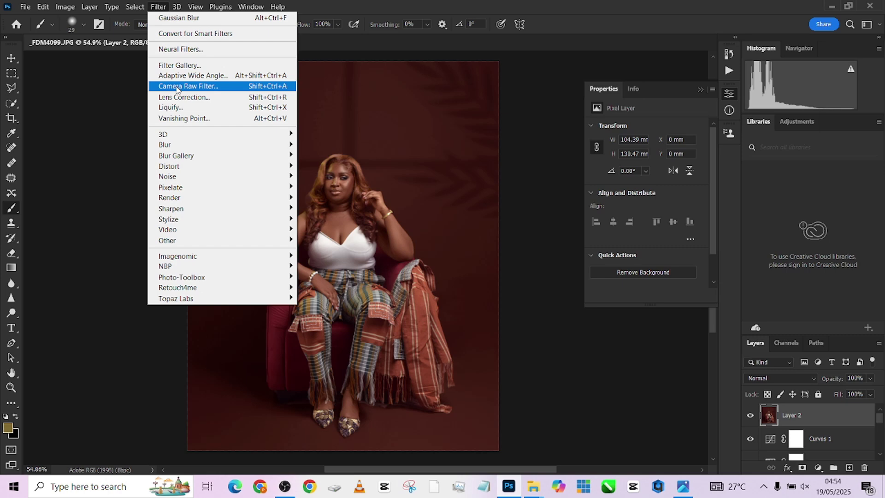
left_click(177, 88)
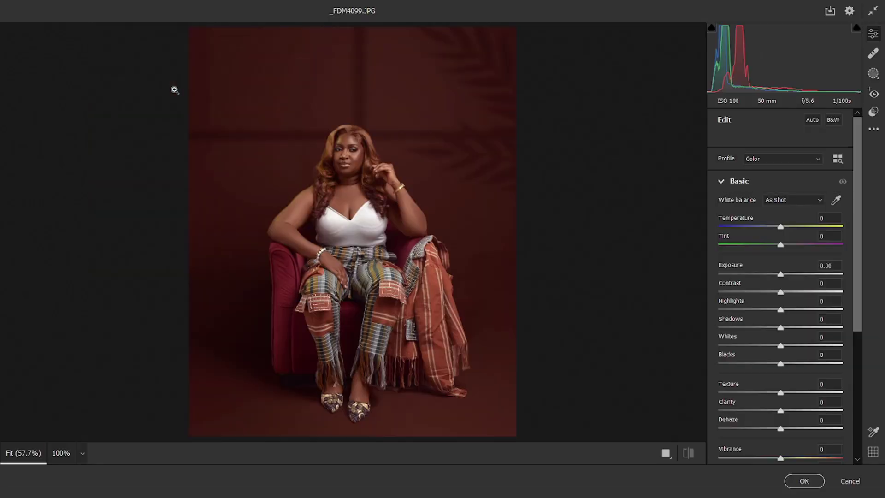
scroll(760, 277, "down", 5)
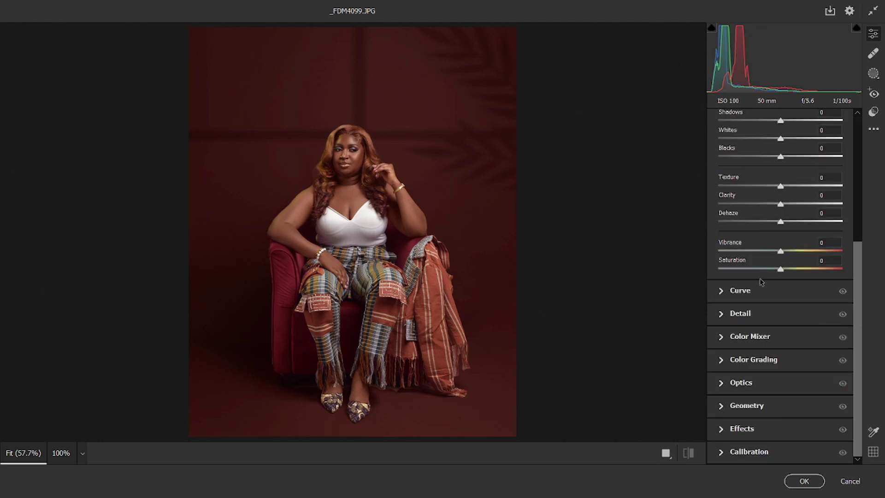
left_click(726, 431)
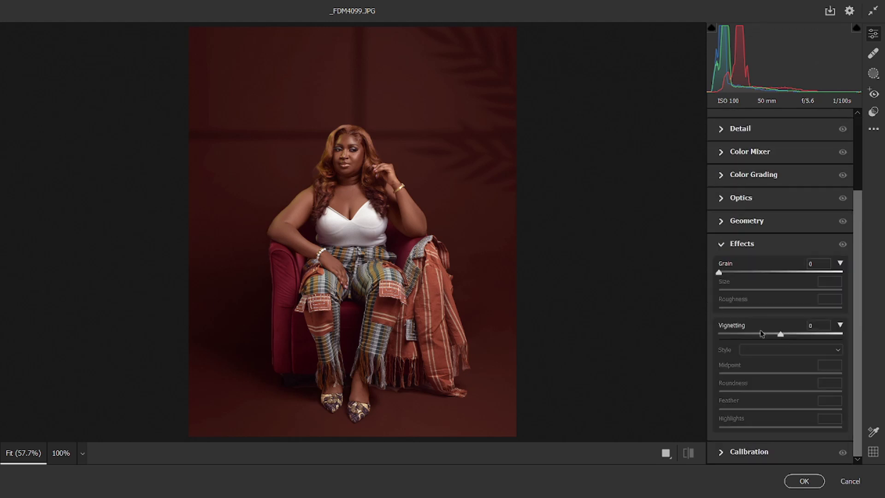
left_click_drag(762, 334, 765, 335)
scroll(779, 266, "up", 3)
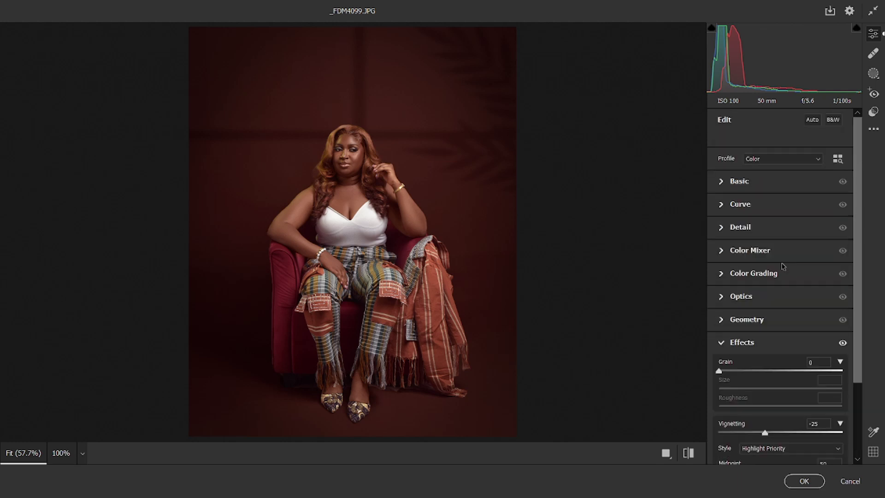
- In Camera Raw's basic adjustments, set Highlights to -30, Contrast to +10, Shadows to +16, Vibrance to +23 and Temperature to -11
left_click(764, 181)
left_click(762, 269)
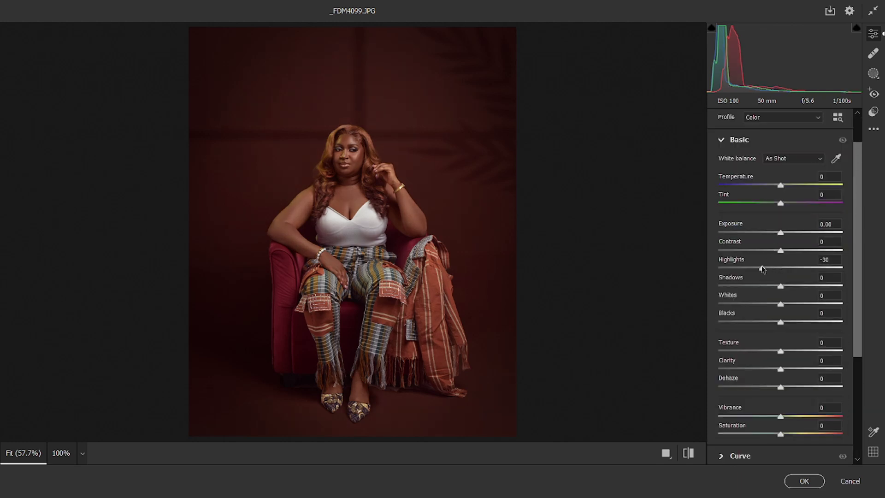
left_click(786, 250)
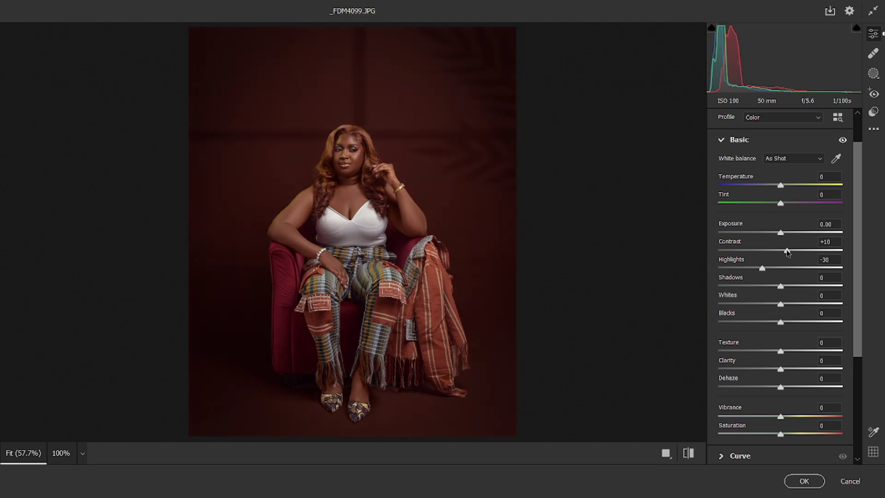
left_click(791, 285)
left_click(794, 416)
left_click(774, 184)
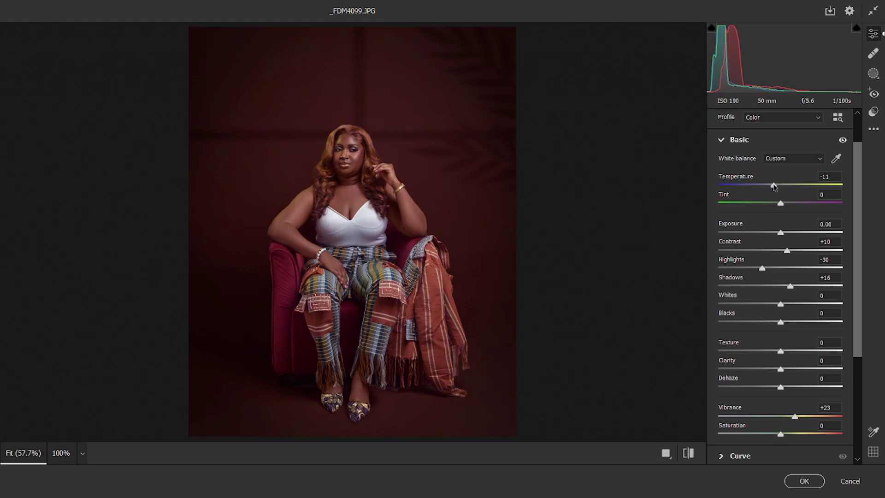
- Set the Camera Raw Temperature to +3 and apply the filter to the merged layer
left_click_drag(774, 185, 782, 186)
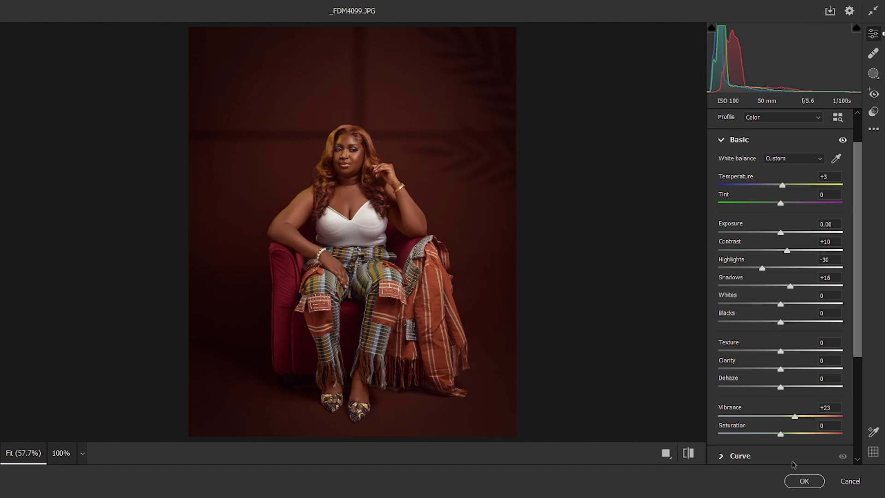
left_click(804, 480)
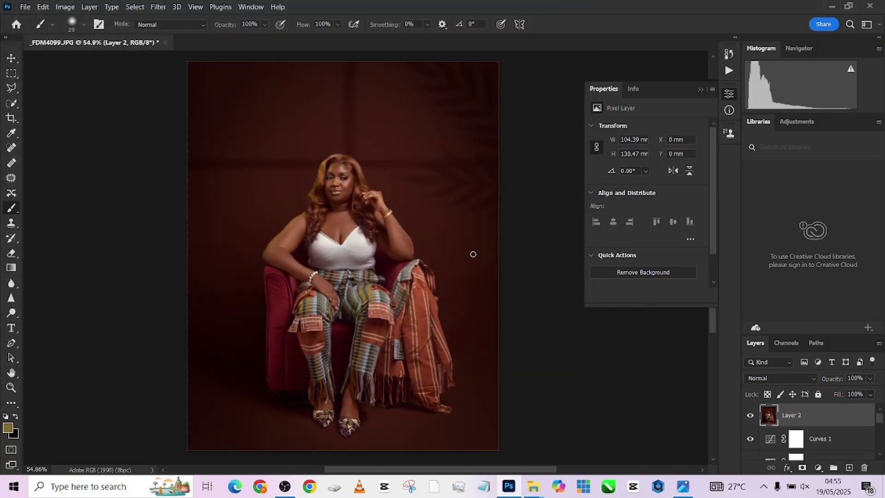
- Compare the original opened photo with the retouched Snapshot 1 in the document history, ending on the retouched version
scroll(749, 410, "down", 2)
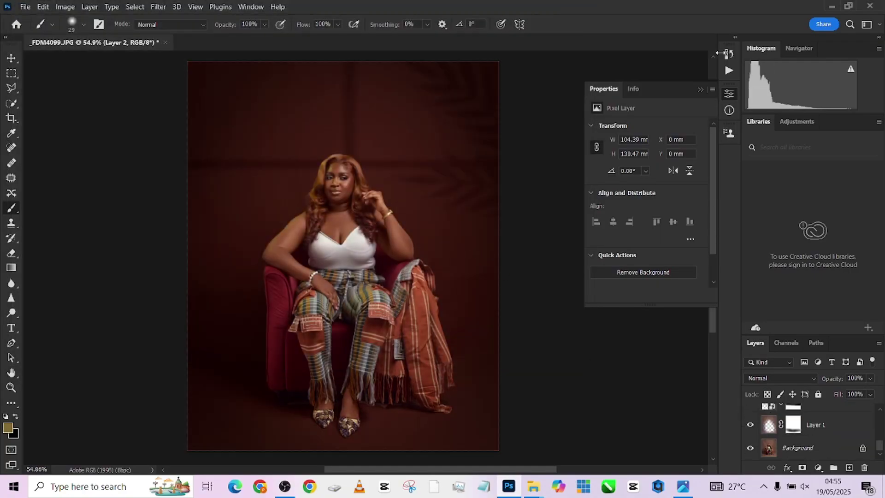
left_click(729, 54)
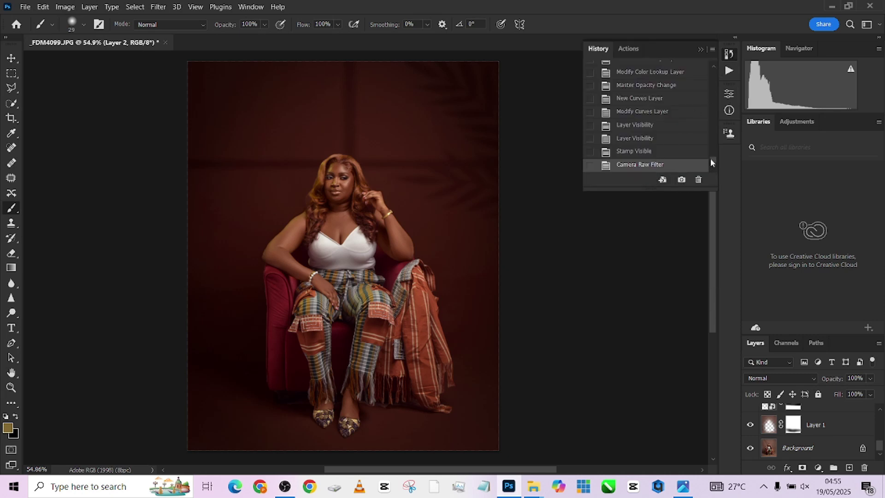
left_click_drag(710, 162, 715, 66)
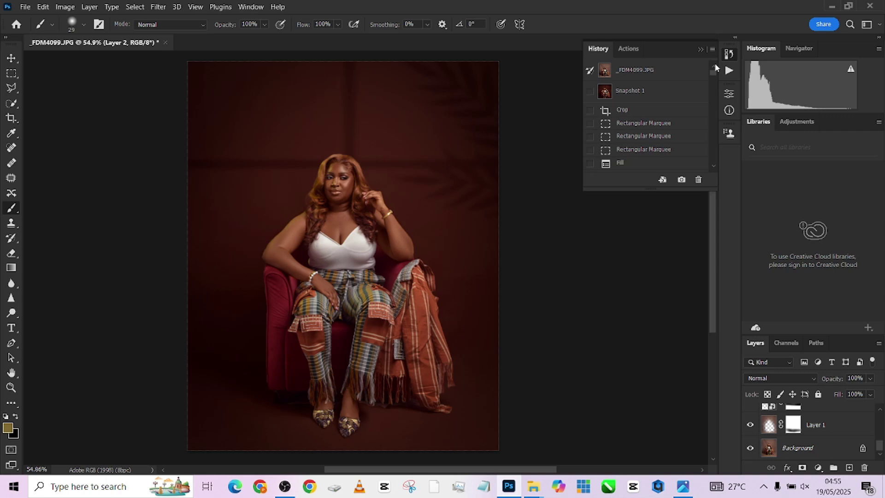
left_click(665, 75)
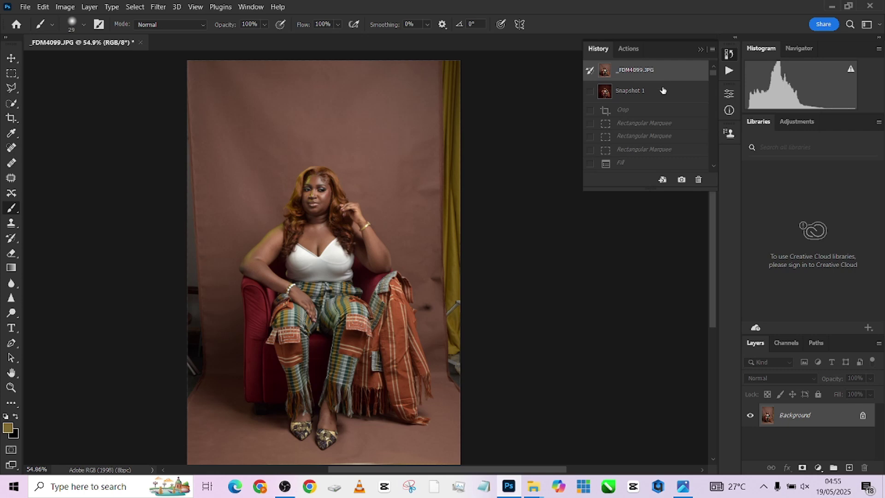
left_click(662, 90)
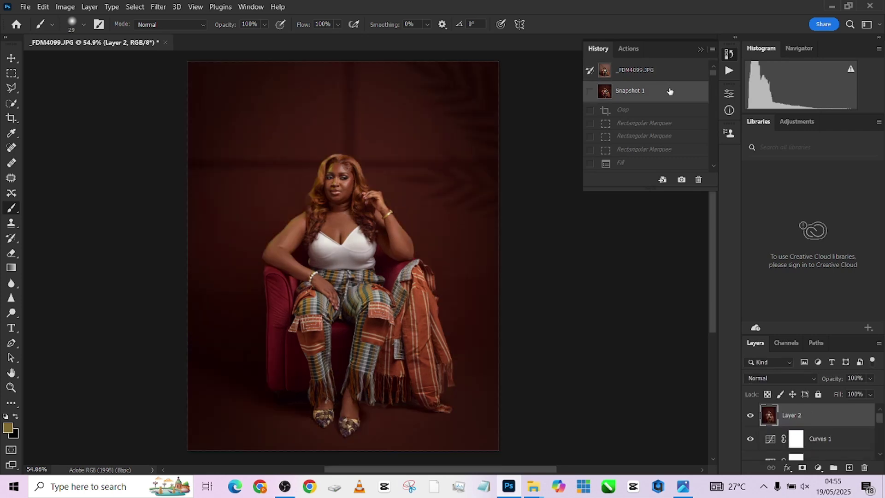